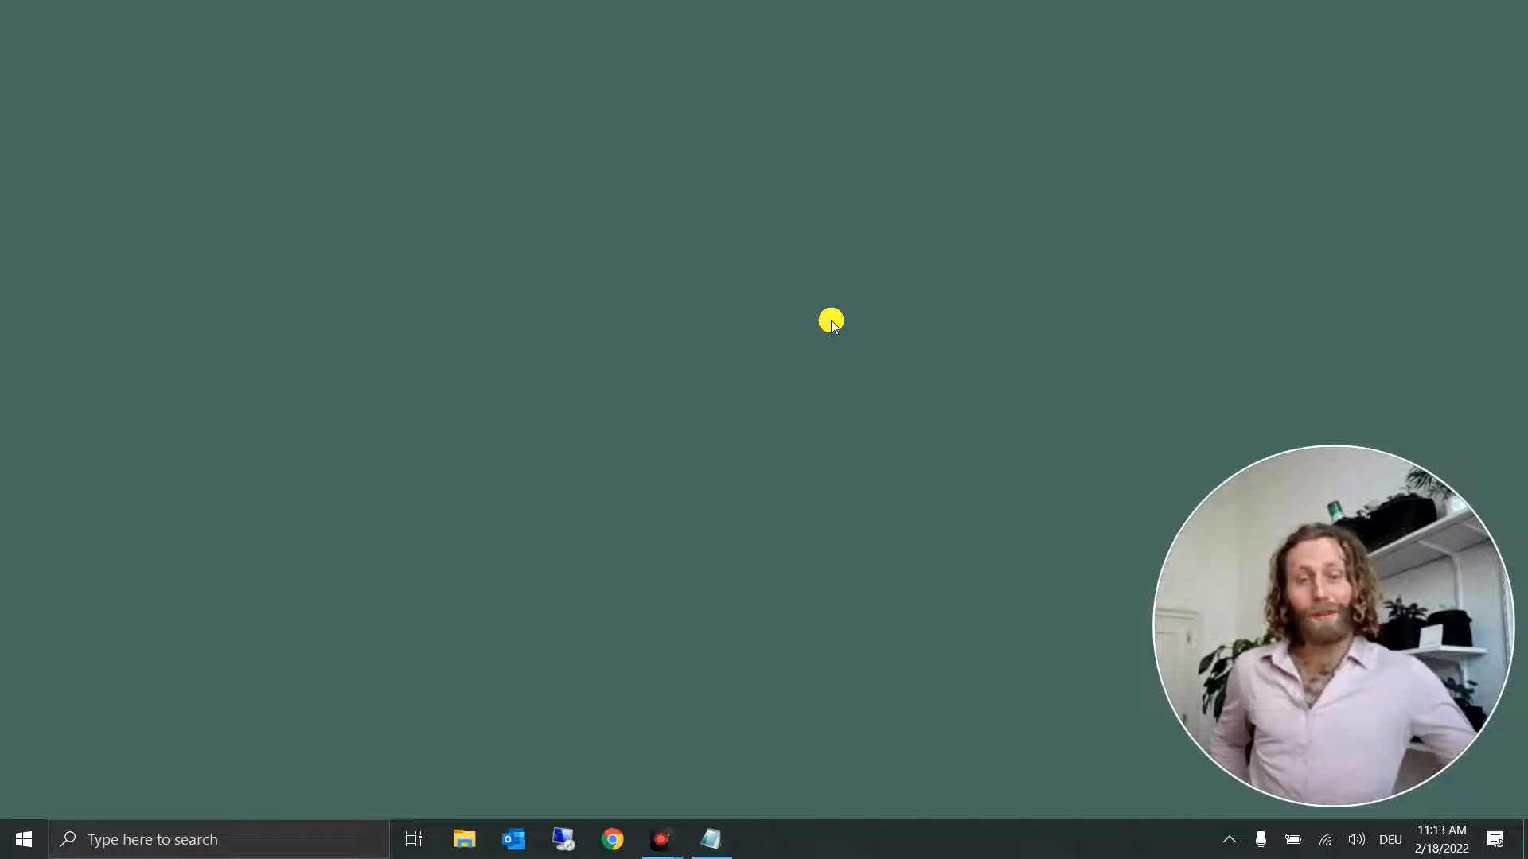
Step: Open a Command Prompt and install the notebook package with pip
{"action": "left_click", "coordinate": [309, 840]}
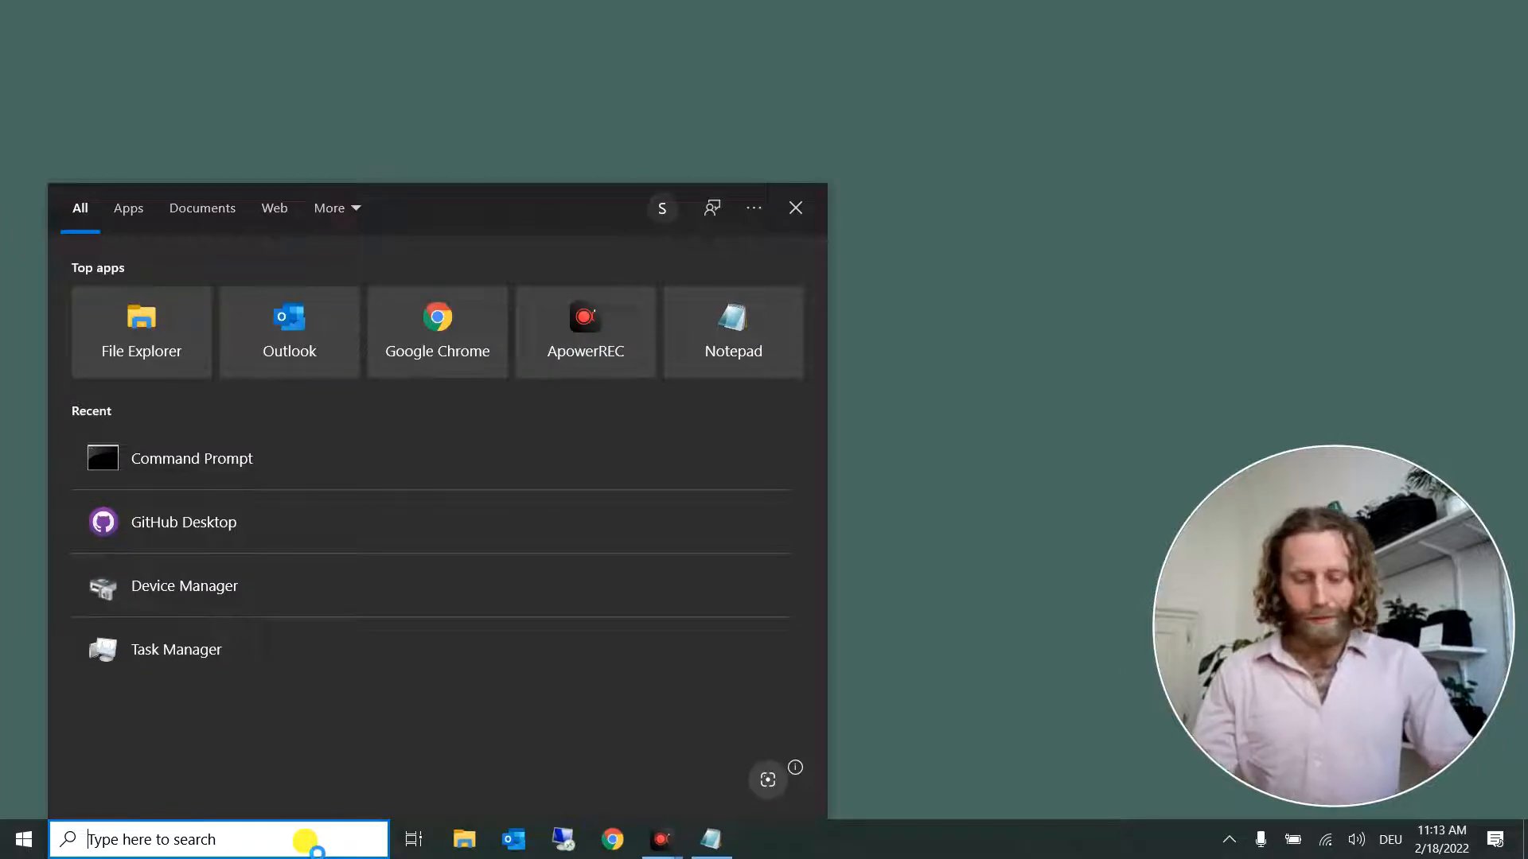
{"action": "type", "text": "cmd"}
{"action": "key", "text": "Return"}
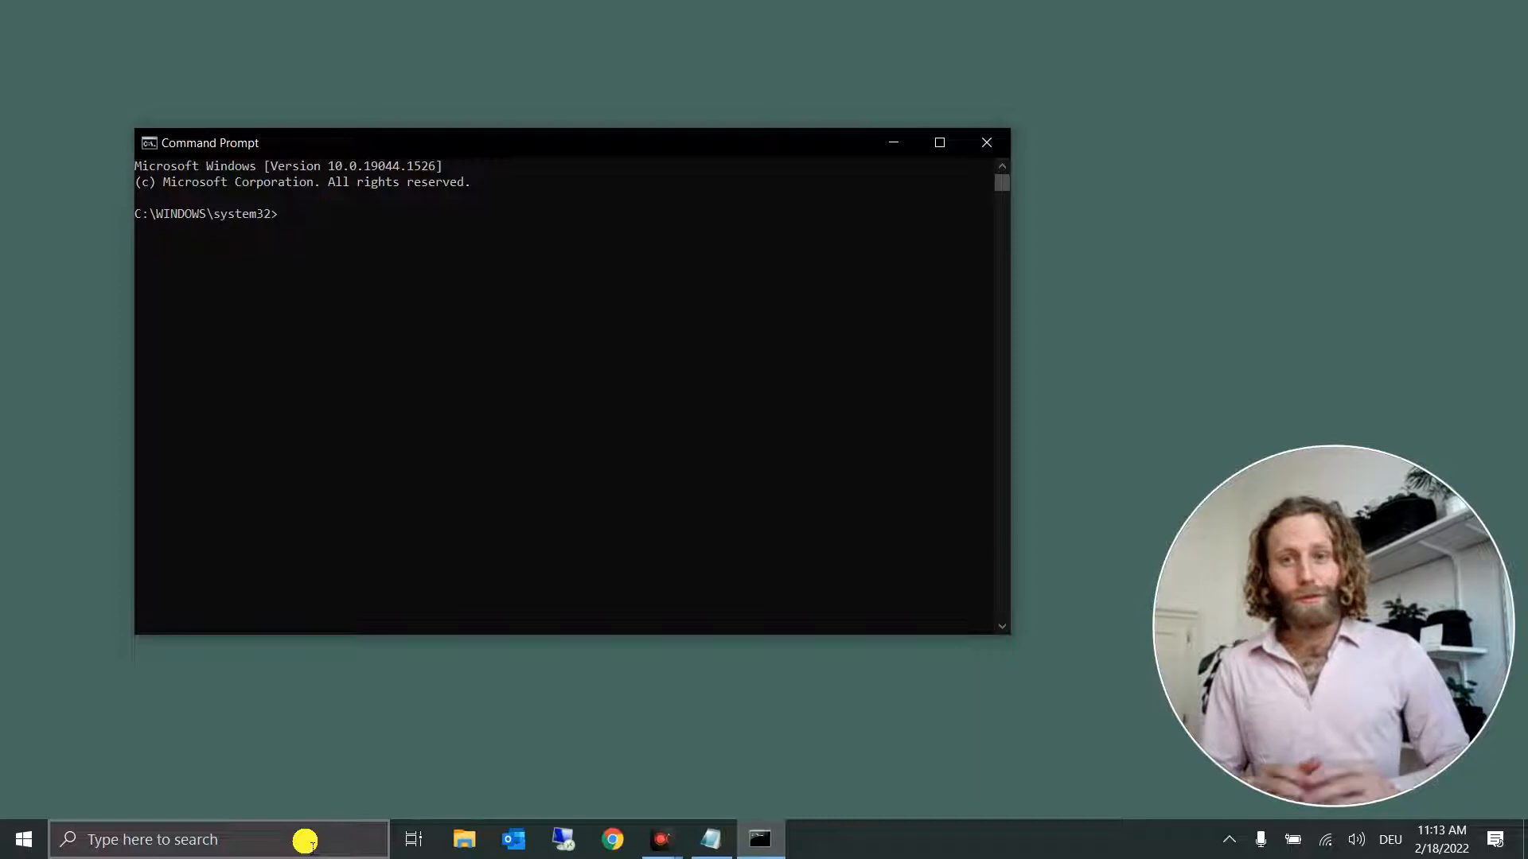
{"action": "type", "text": "pip install notebook"}
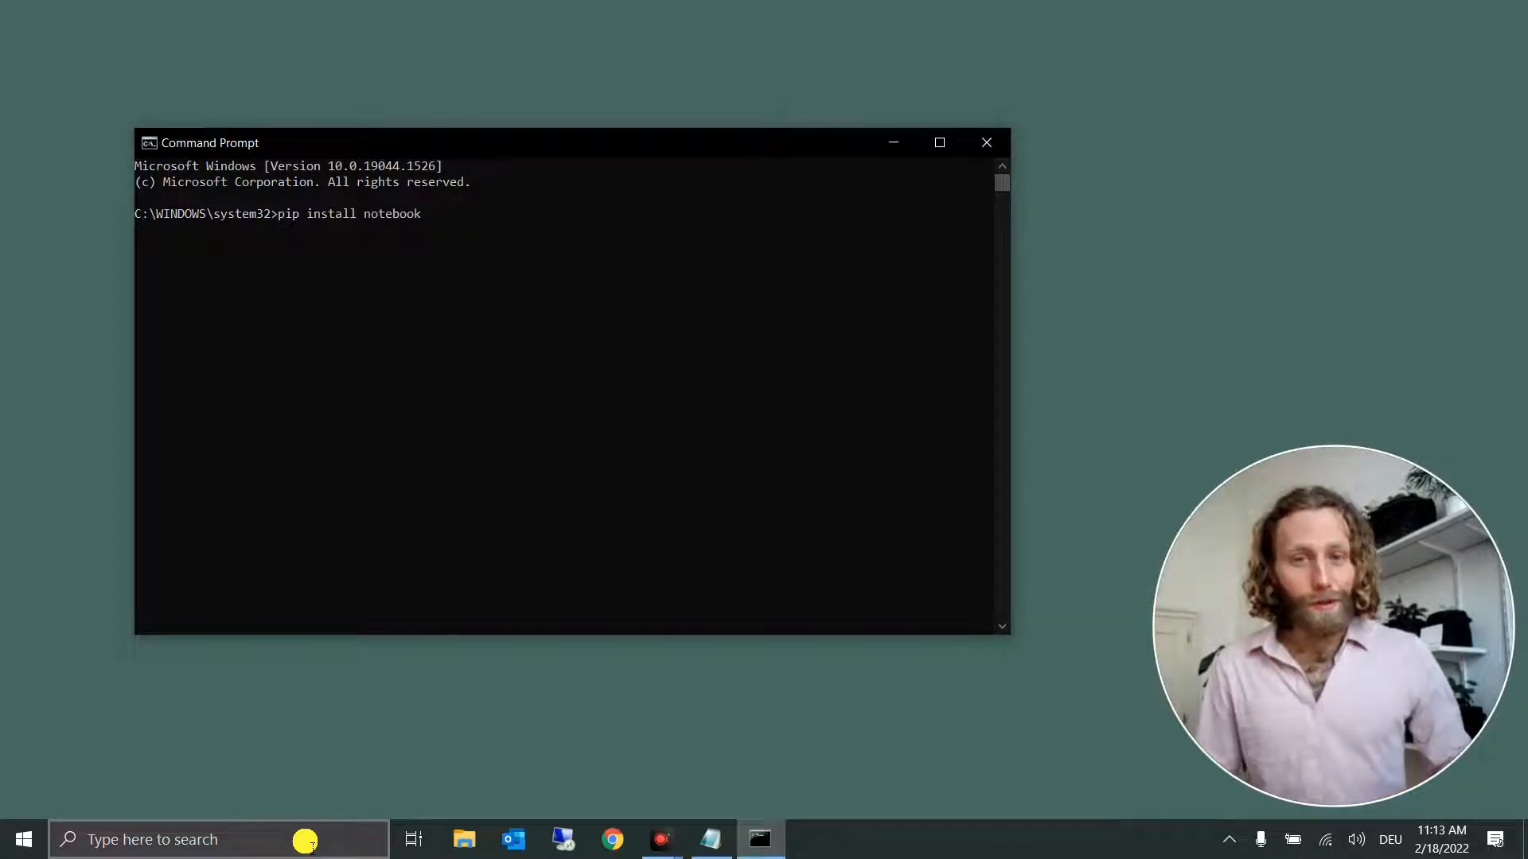
{"action": "key", "text": "Return"}
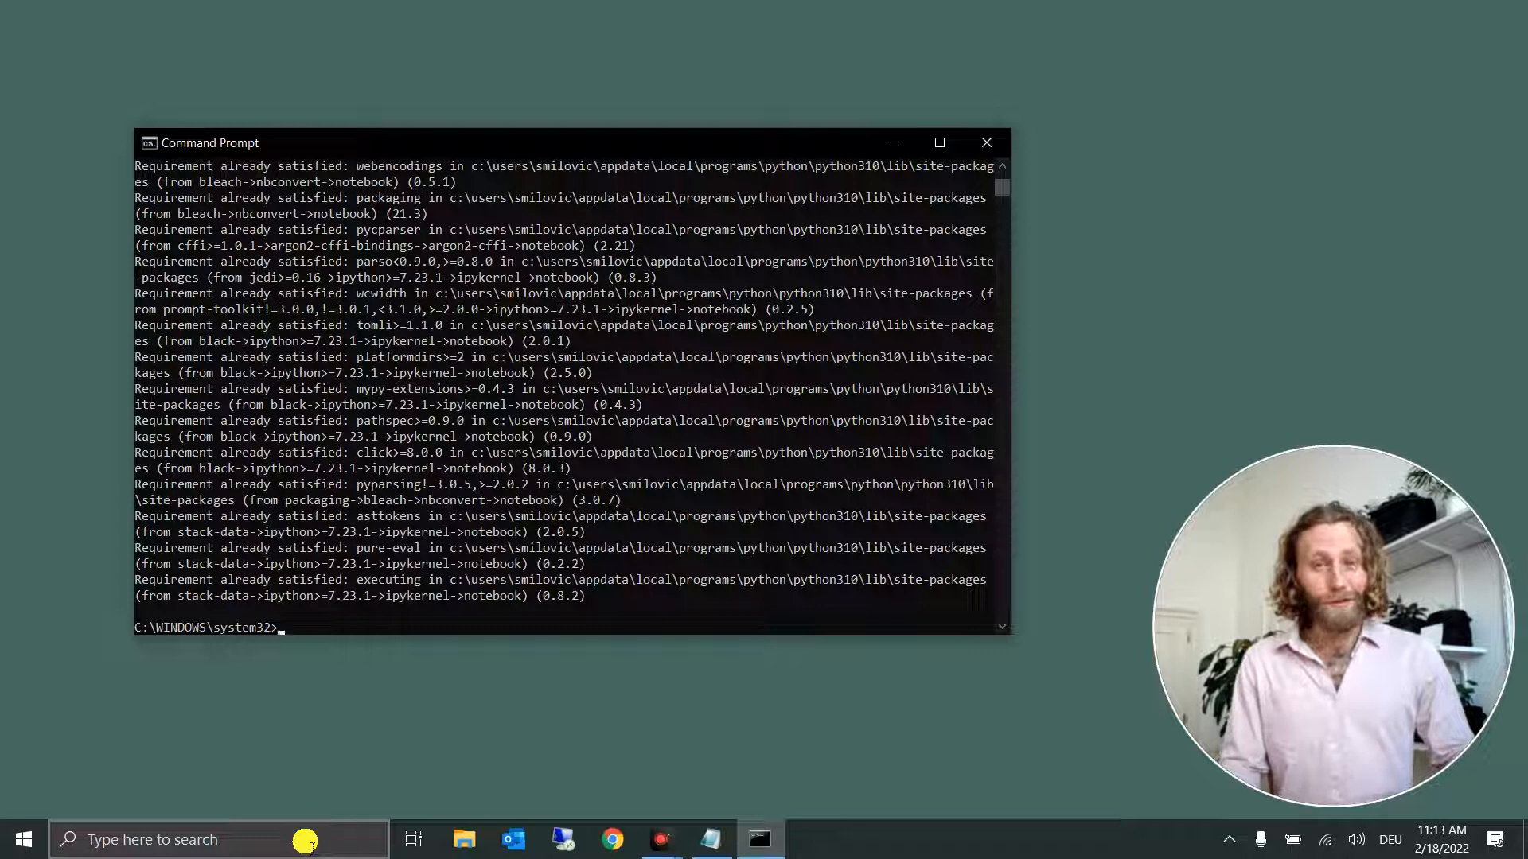
Step: Install the plotly package with pip and close the Command Prompt
{"action": "type", "text": "pip"}
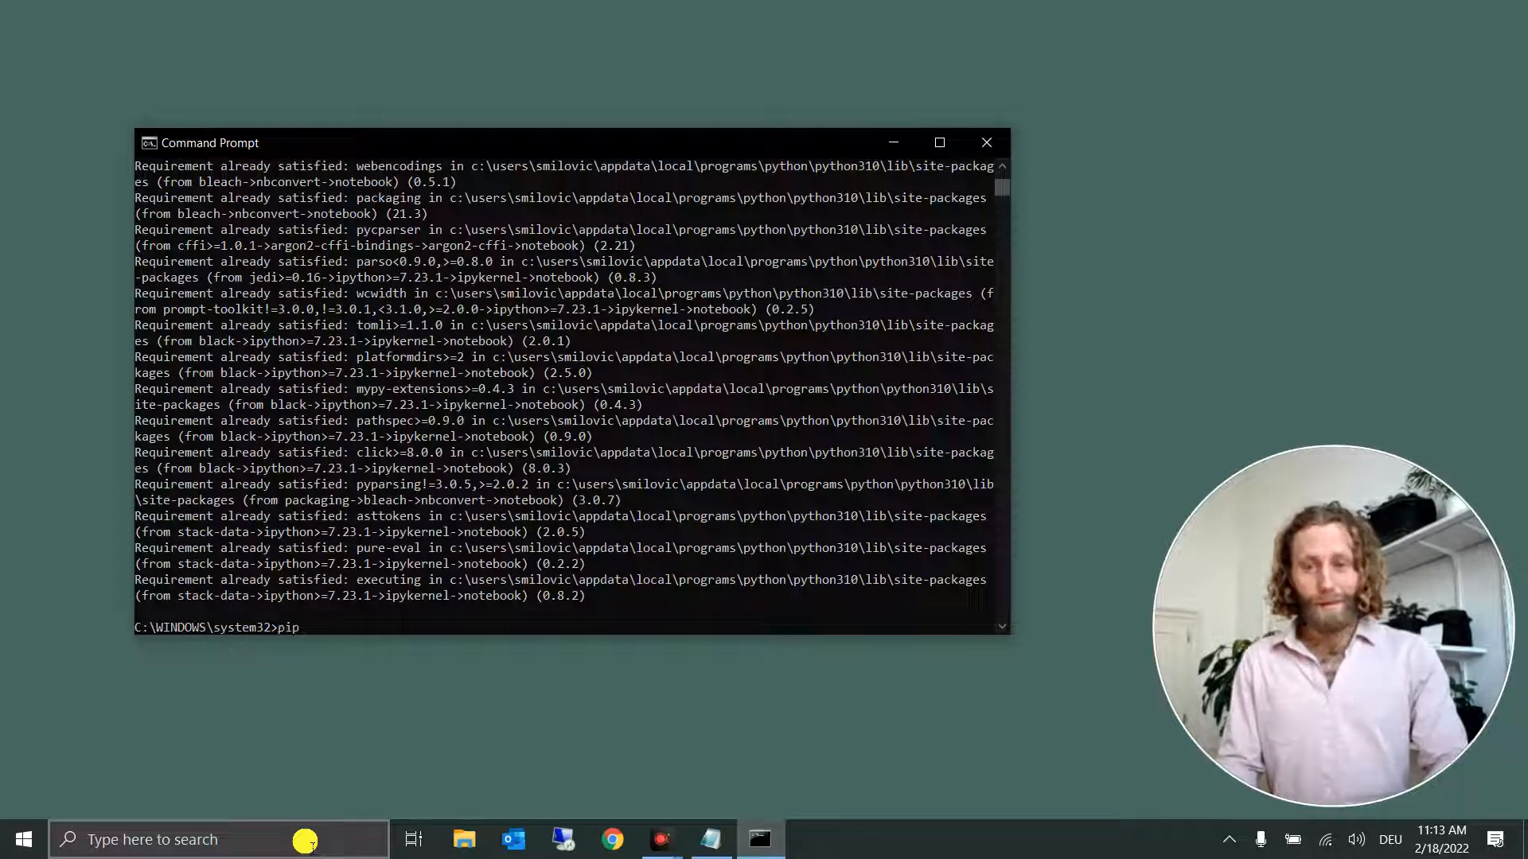
{"action": "type", "text": " install plotly"}
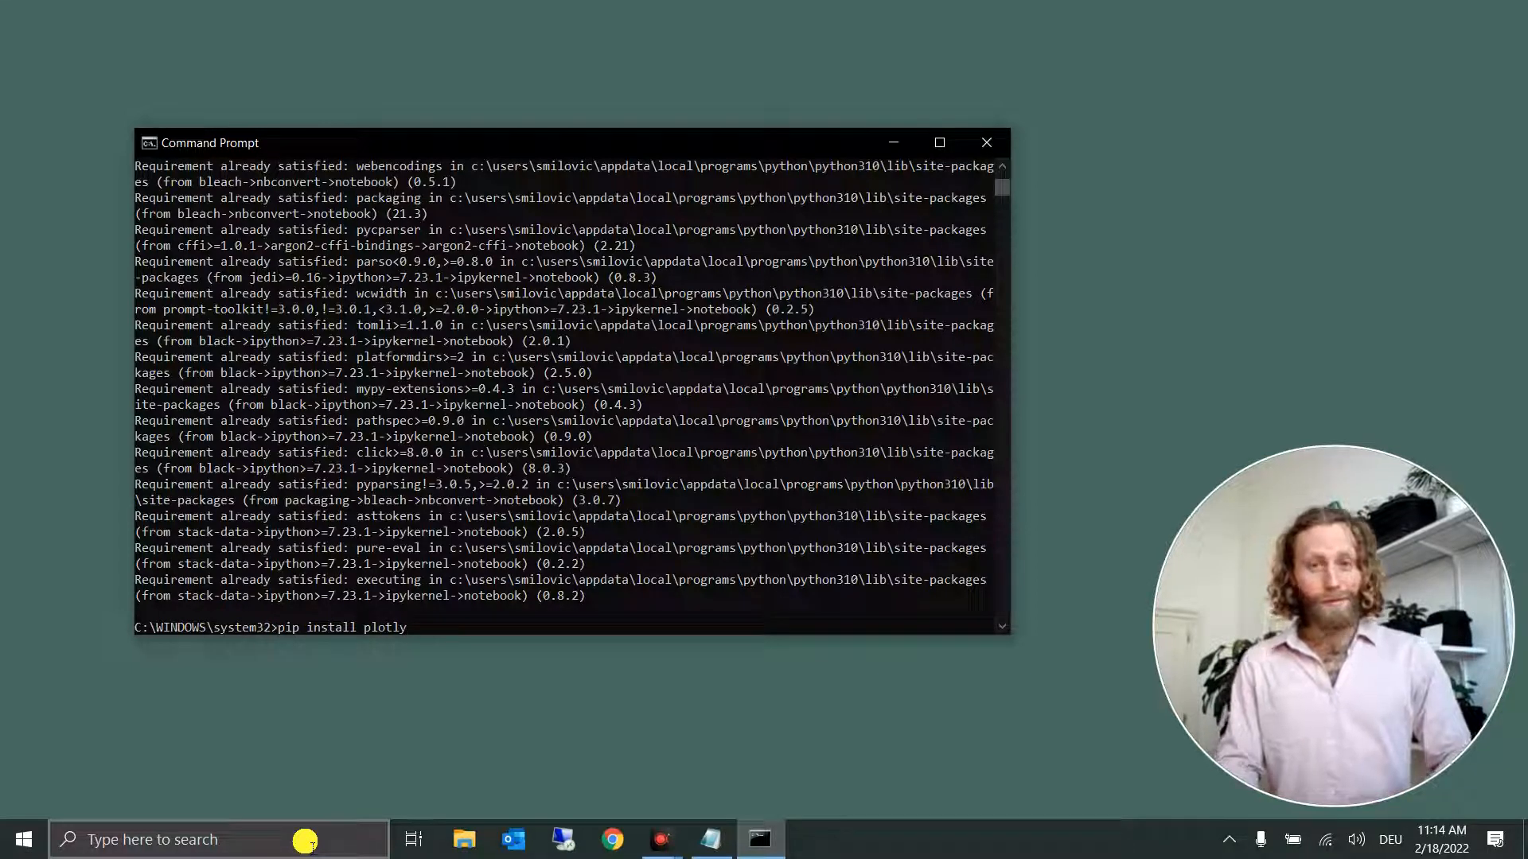
{"action": "key", "text": "Return"}
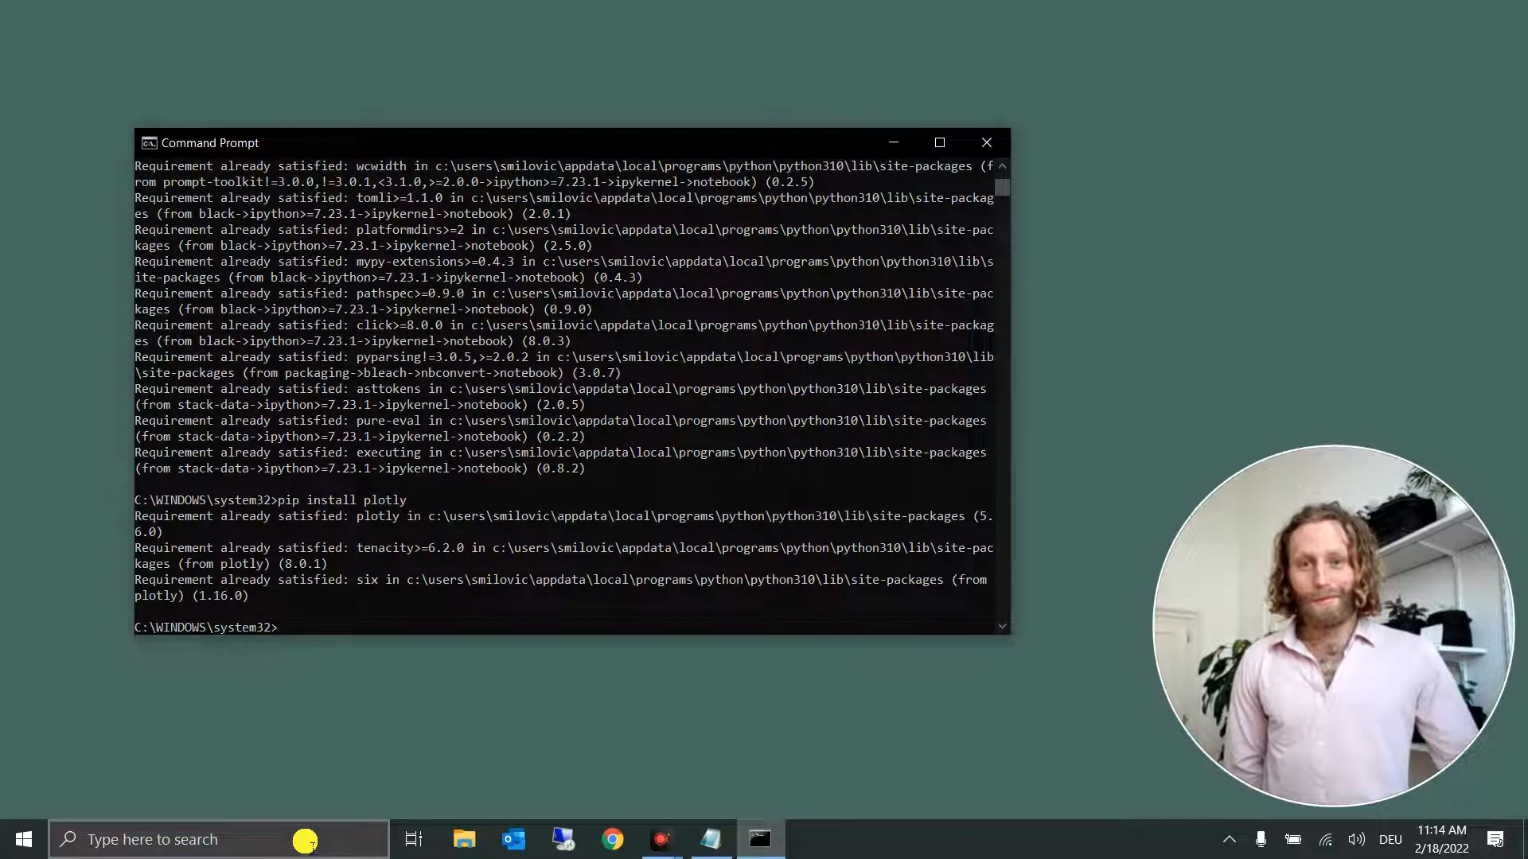
{"action": "left_click", "coordinate": [983, 142]}
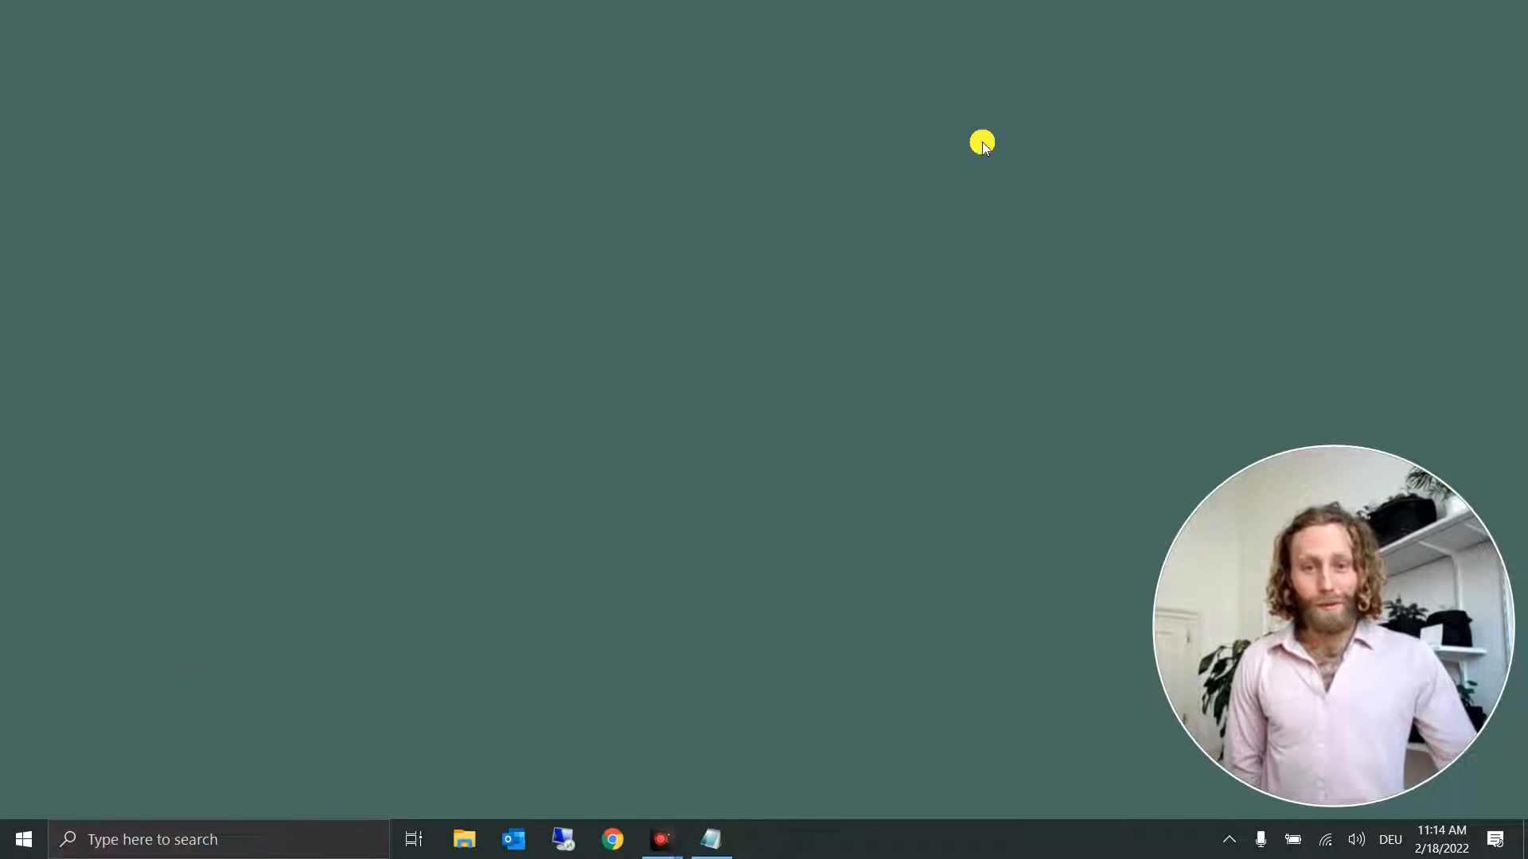
Step: Switch to File Explorer and open the folder C:\GitHub\CWatM\tutorial\CWATM_exercise6
{"action": "left_click", "coordinate": [468, 840]}
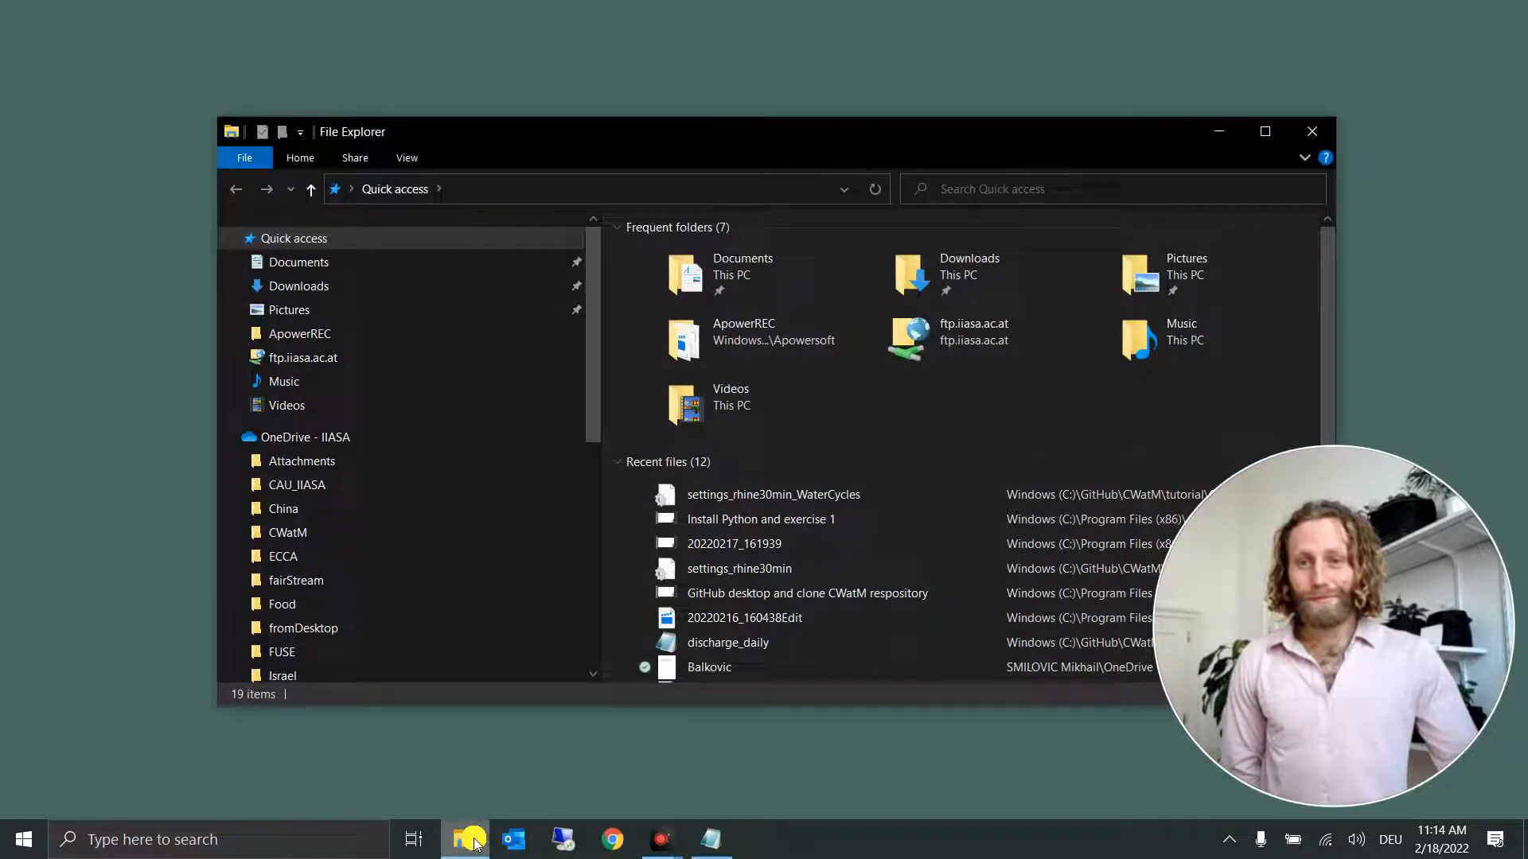
{"action": "scroll", "coordinate": [430, 659], "scroll_direction": "down", "scroll_amount": 4}
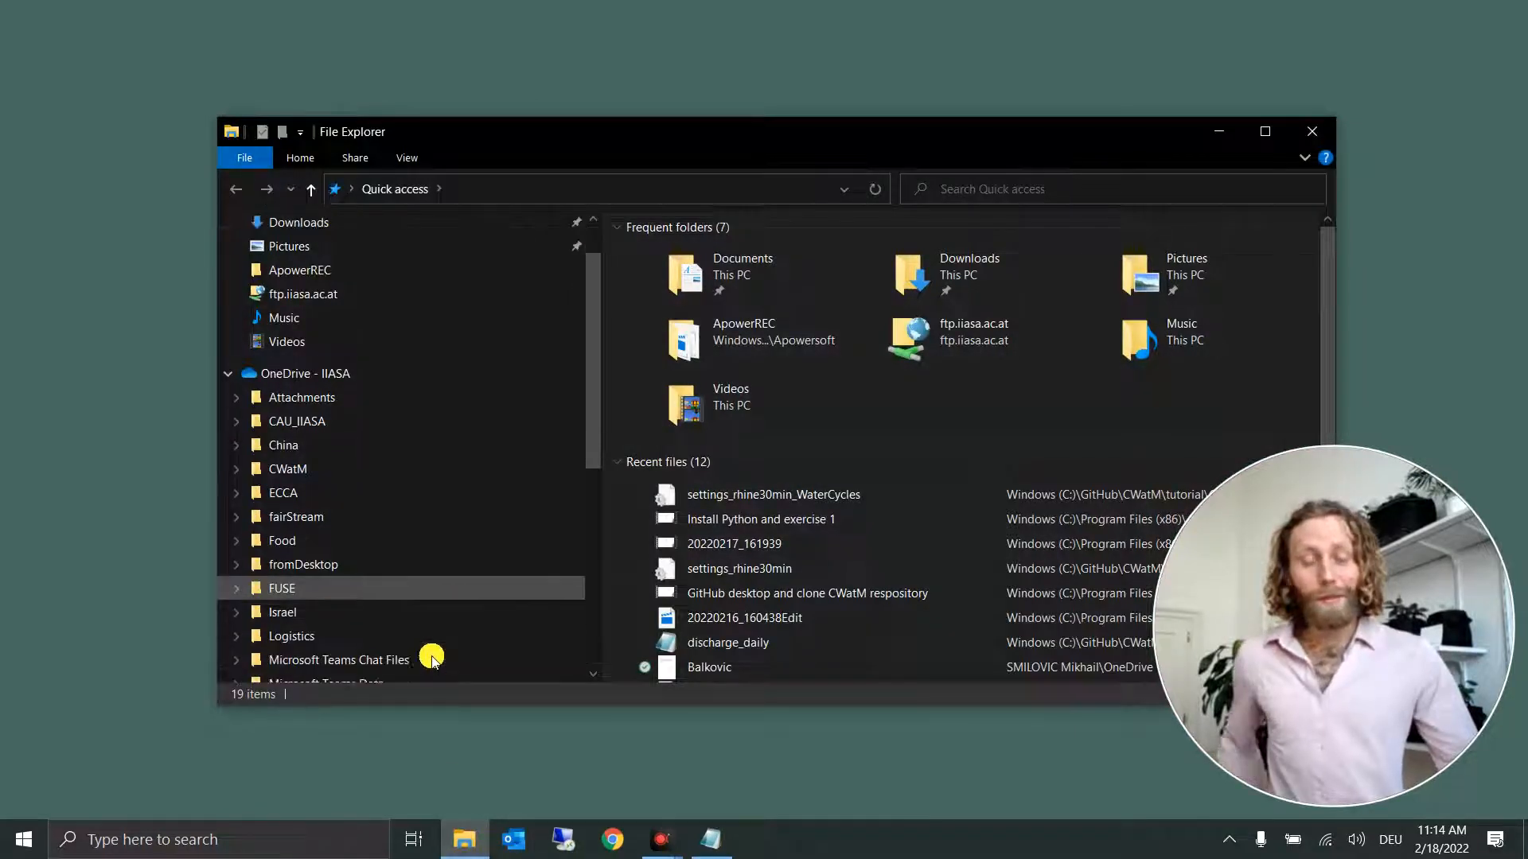
{"action": "scroll", "coordinate": [357, 629], "scroll_direction": "down", "scroll_amount": 3}
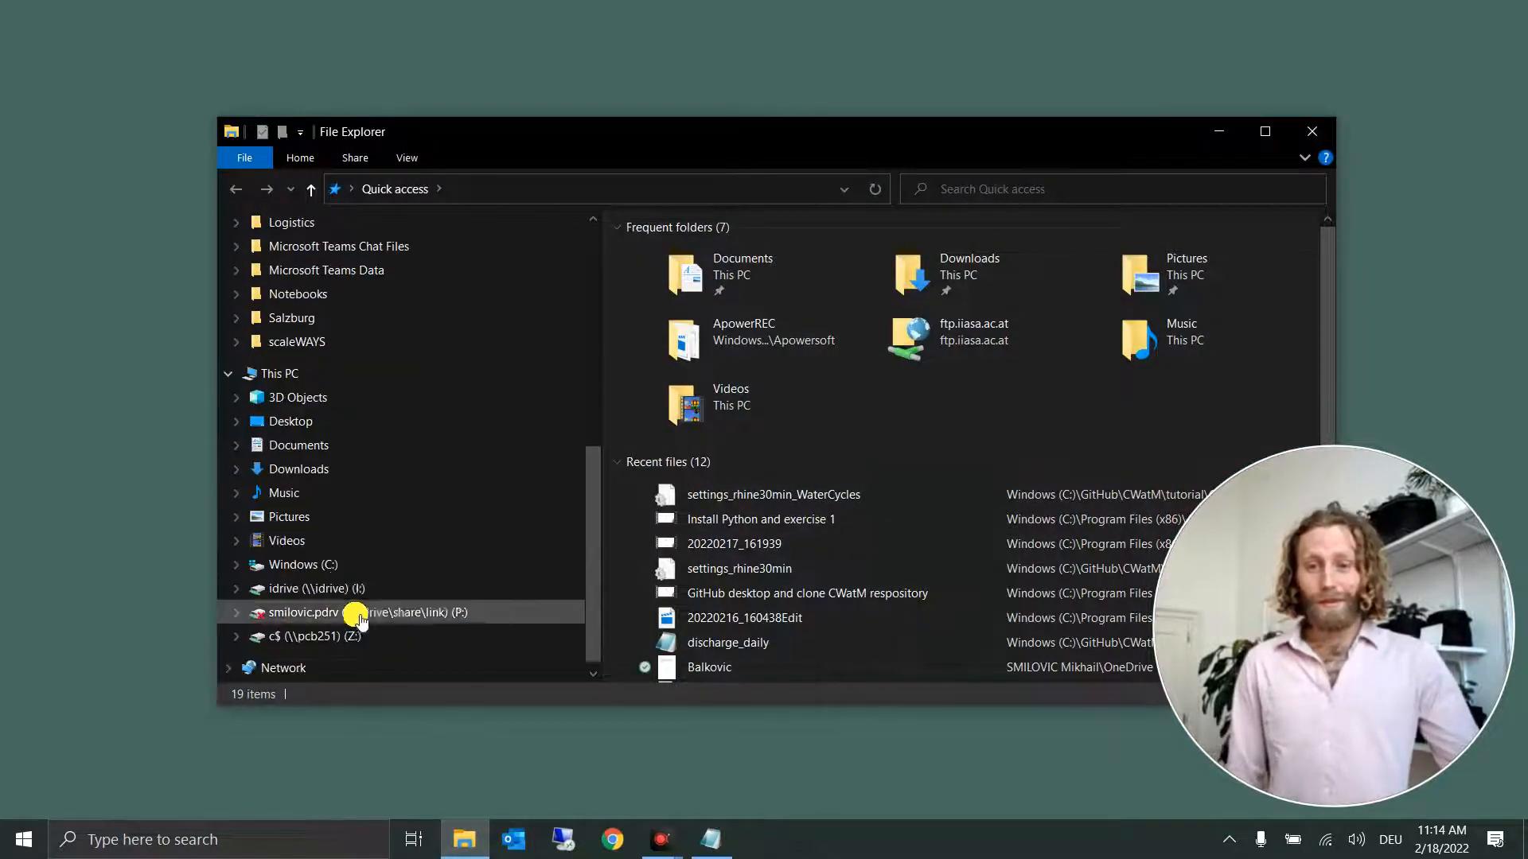
{"action": "left_click", "coordinate": [334, 564]}
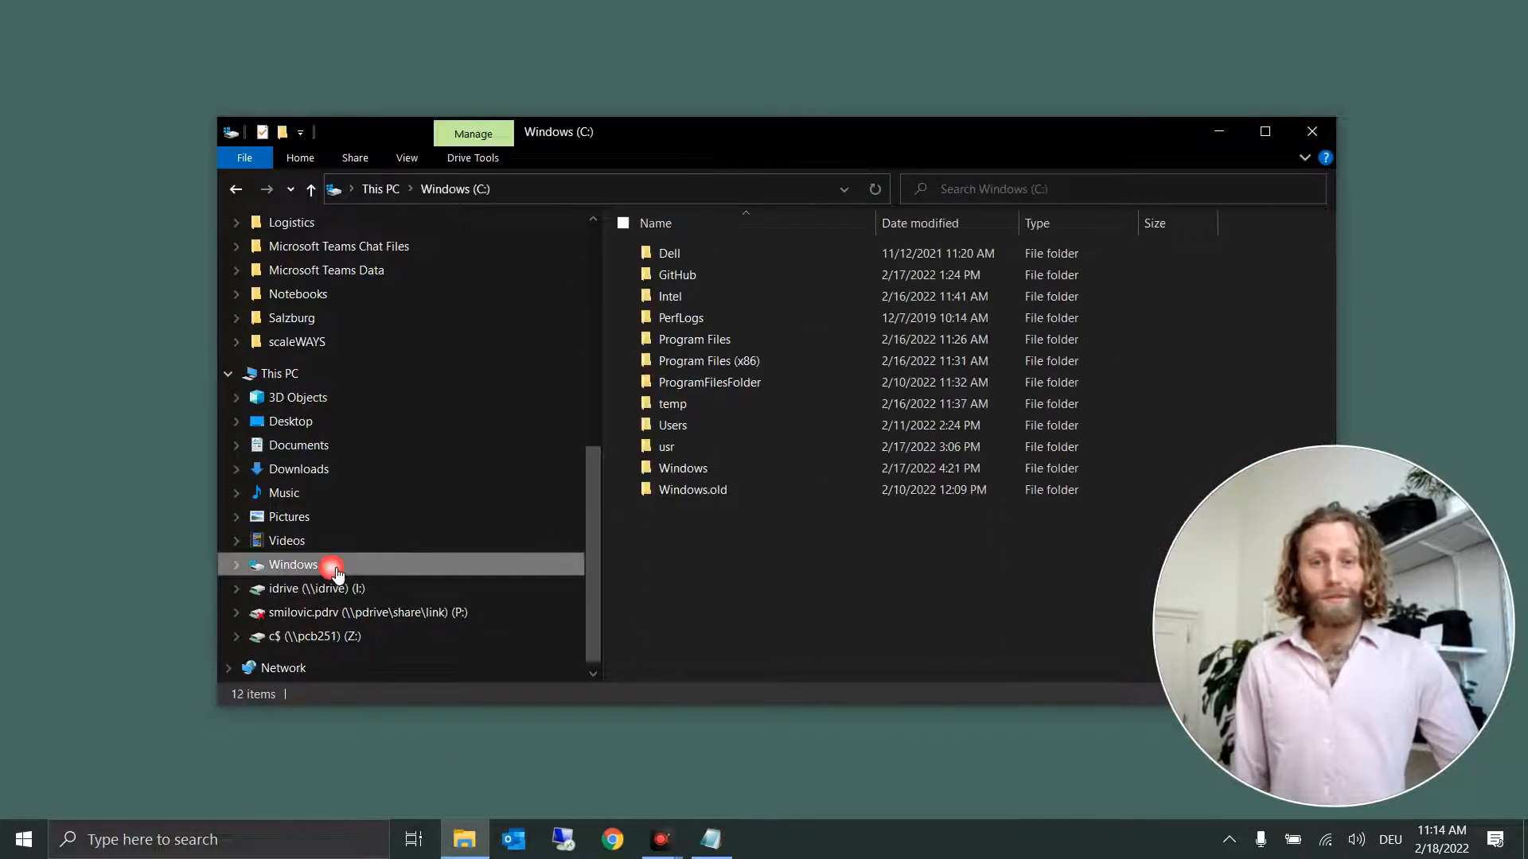
{"action": "double_click", "coordinate": [728, 277]}
{"action": "double_click", "coordinate": [712, 253]}
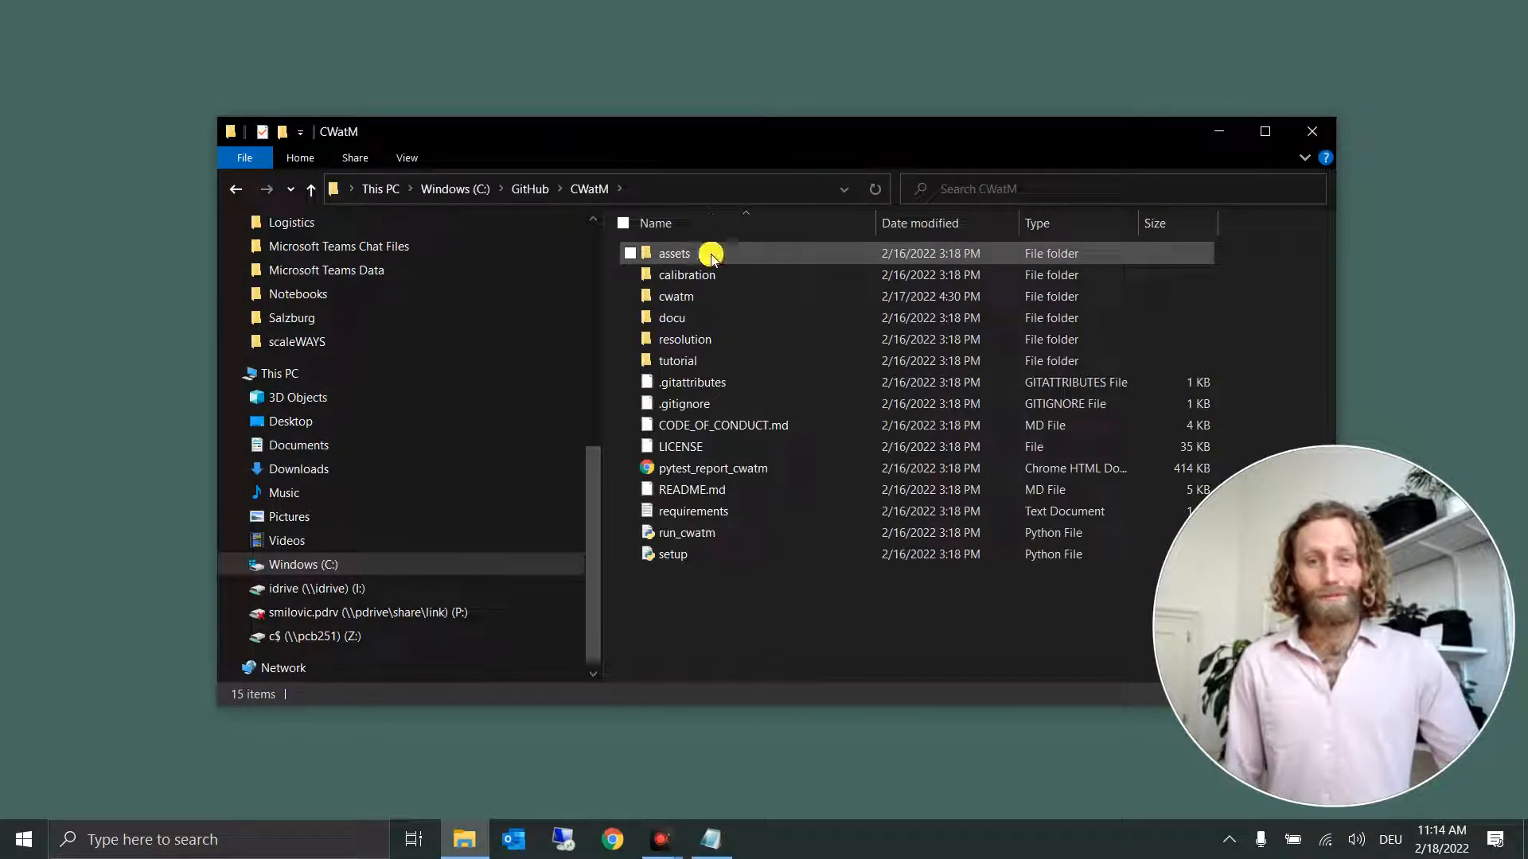
{"action": "left_click", "coordinate": [701, 360]}
{"action": "double_click", "coordinate": [701, 360]}
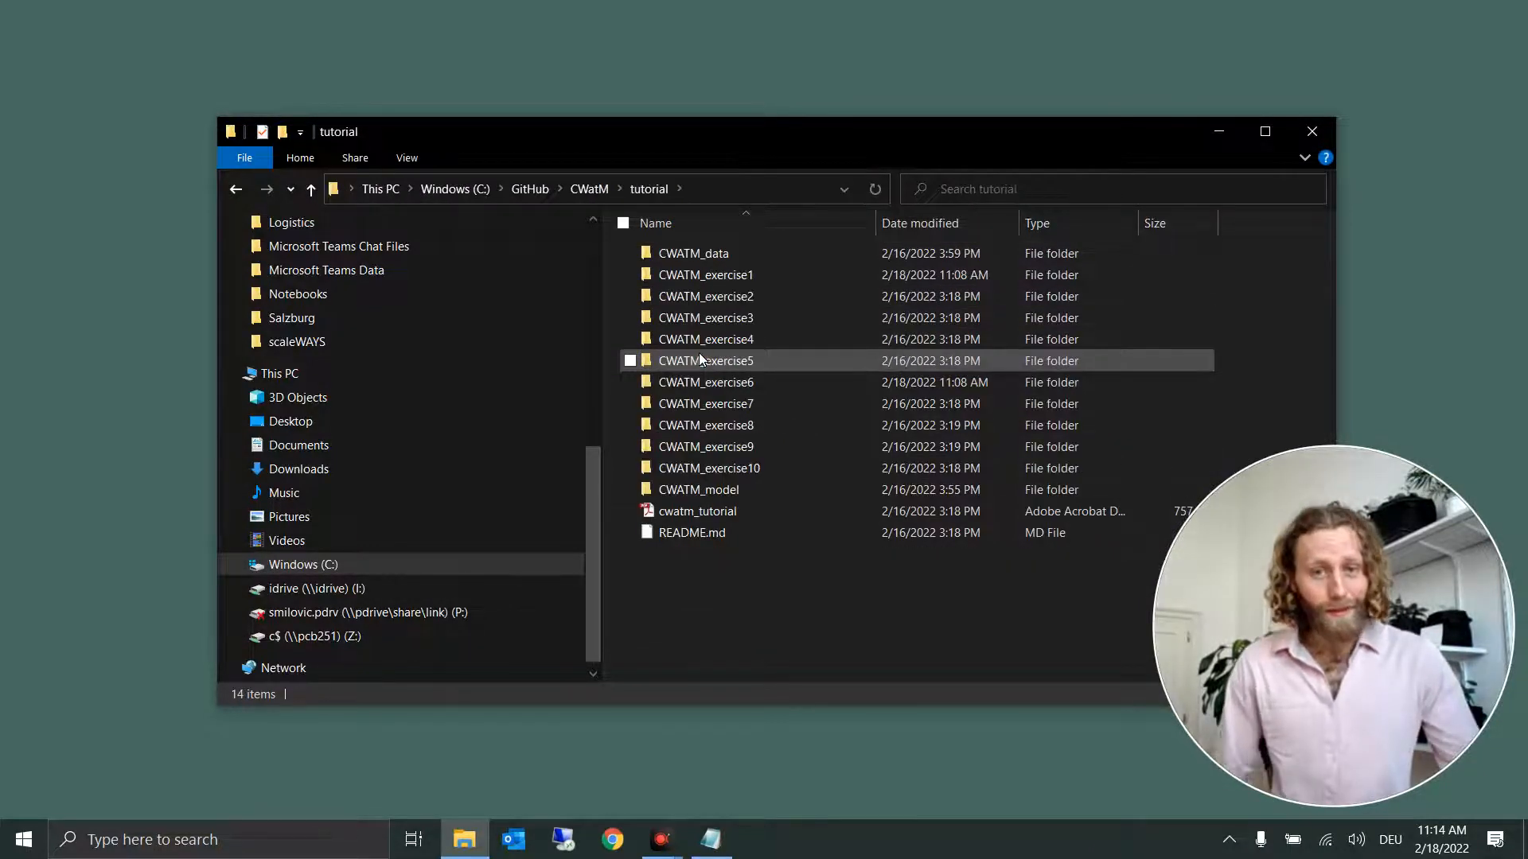
{"action": "double_click", "coordinate": [772, 387]}
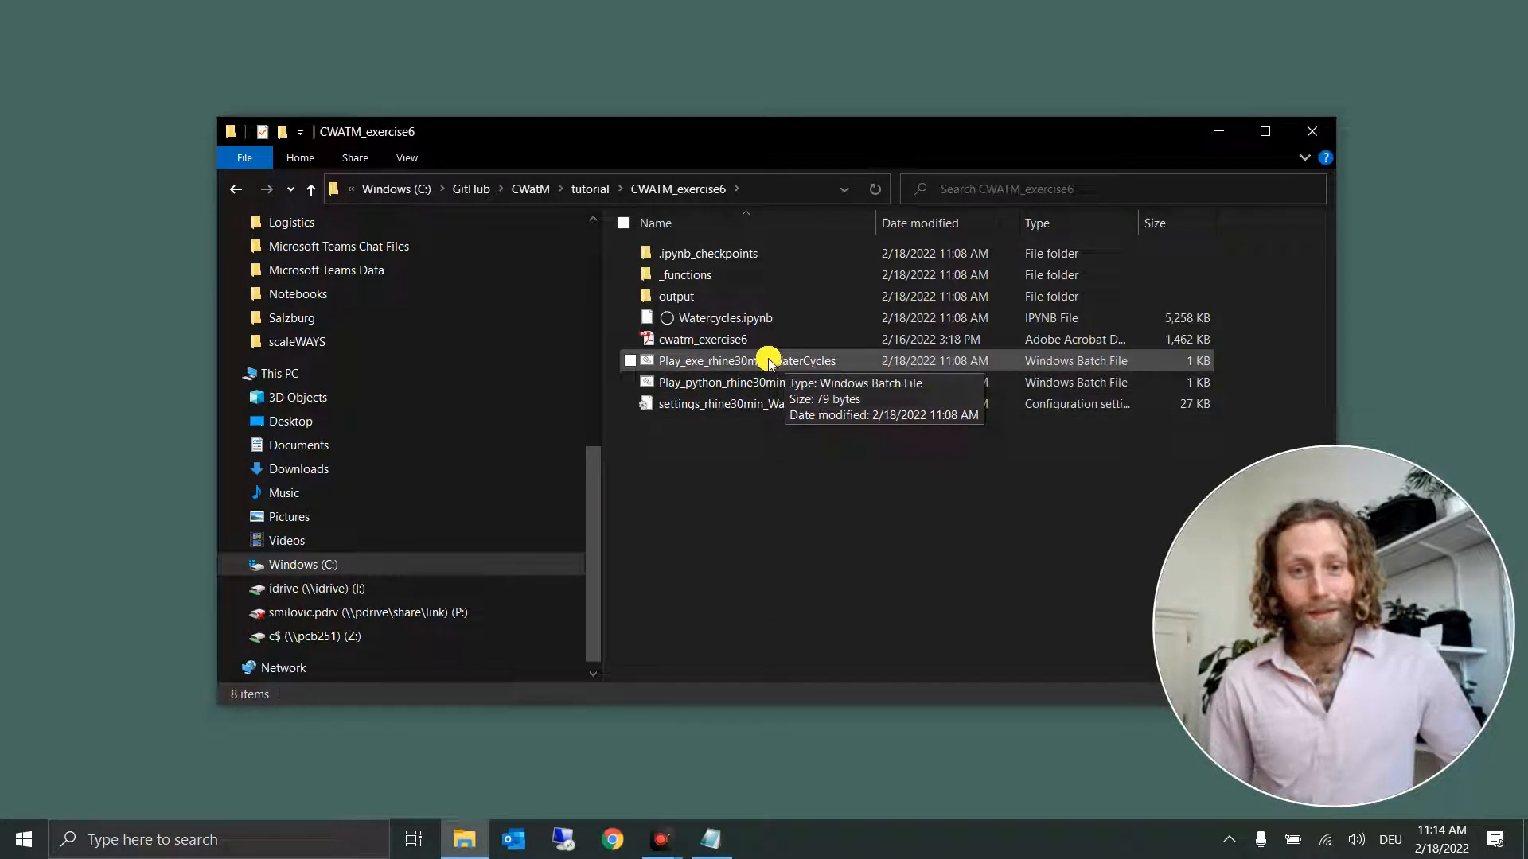
Step: Run the Play_exe_rhine30min_WaterCycles batch file and arrange its console and the folder window so both are in view
{"action": "left_click", "coordinate": [740, 360]}
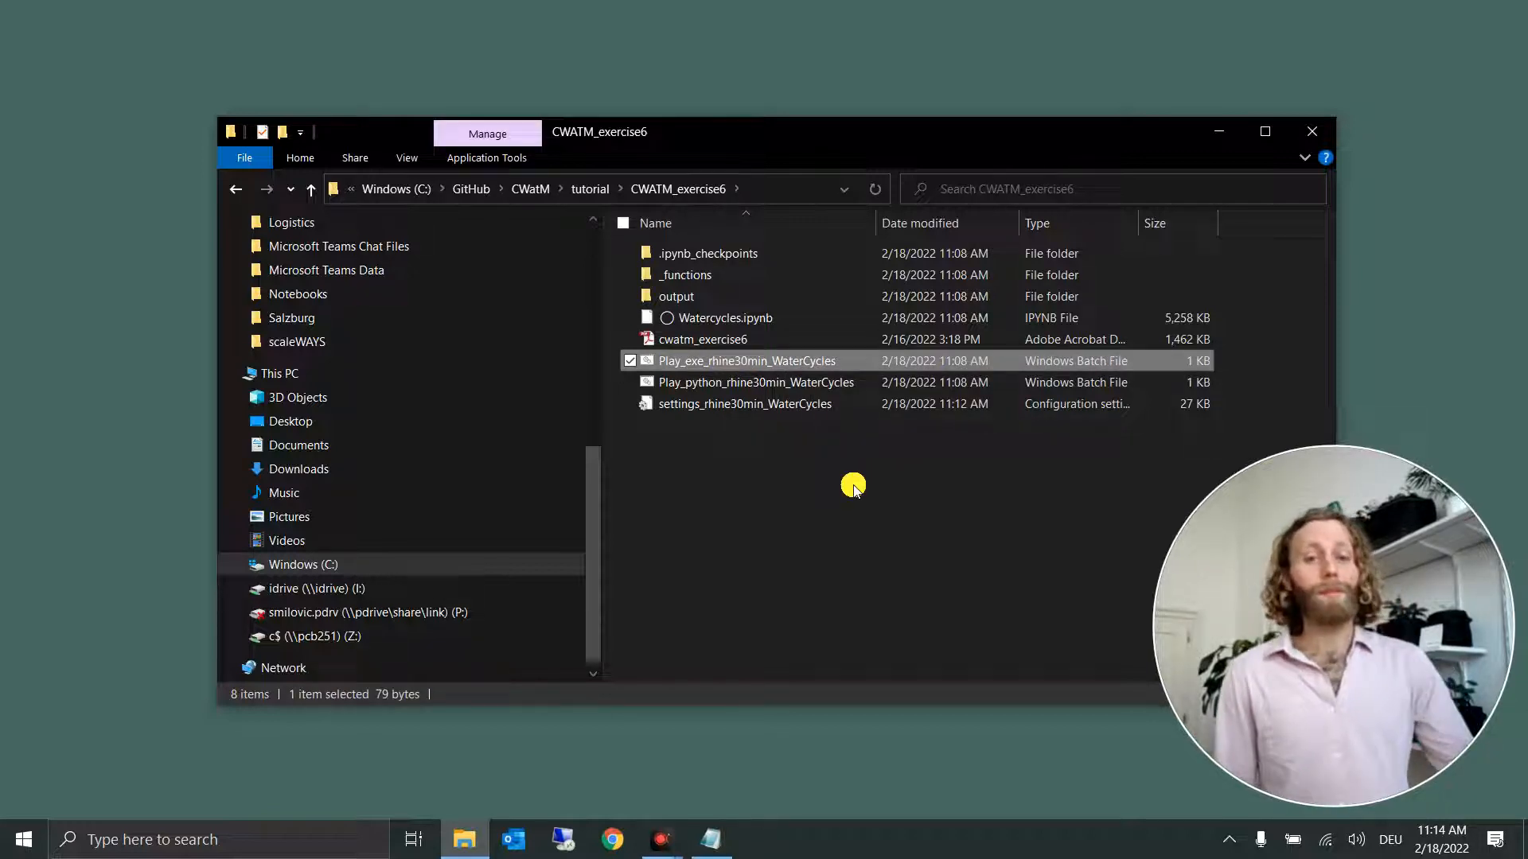
{"action": "left_click", "coordinate": [796, 382]}
{"action": "left_click", "coordinate": [750, 362]}
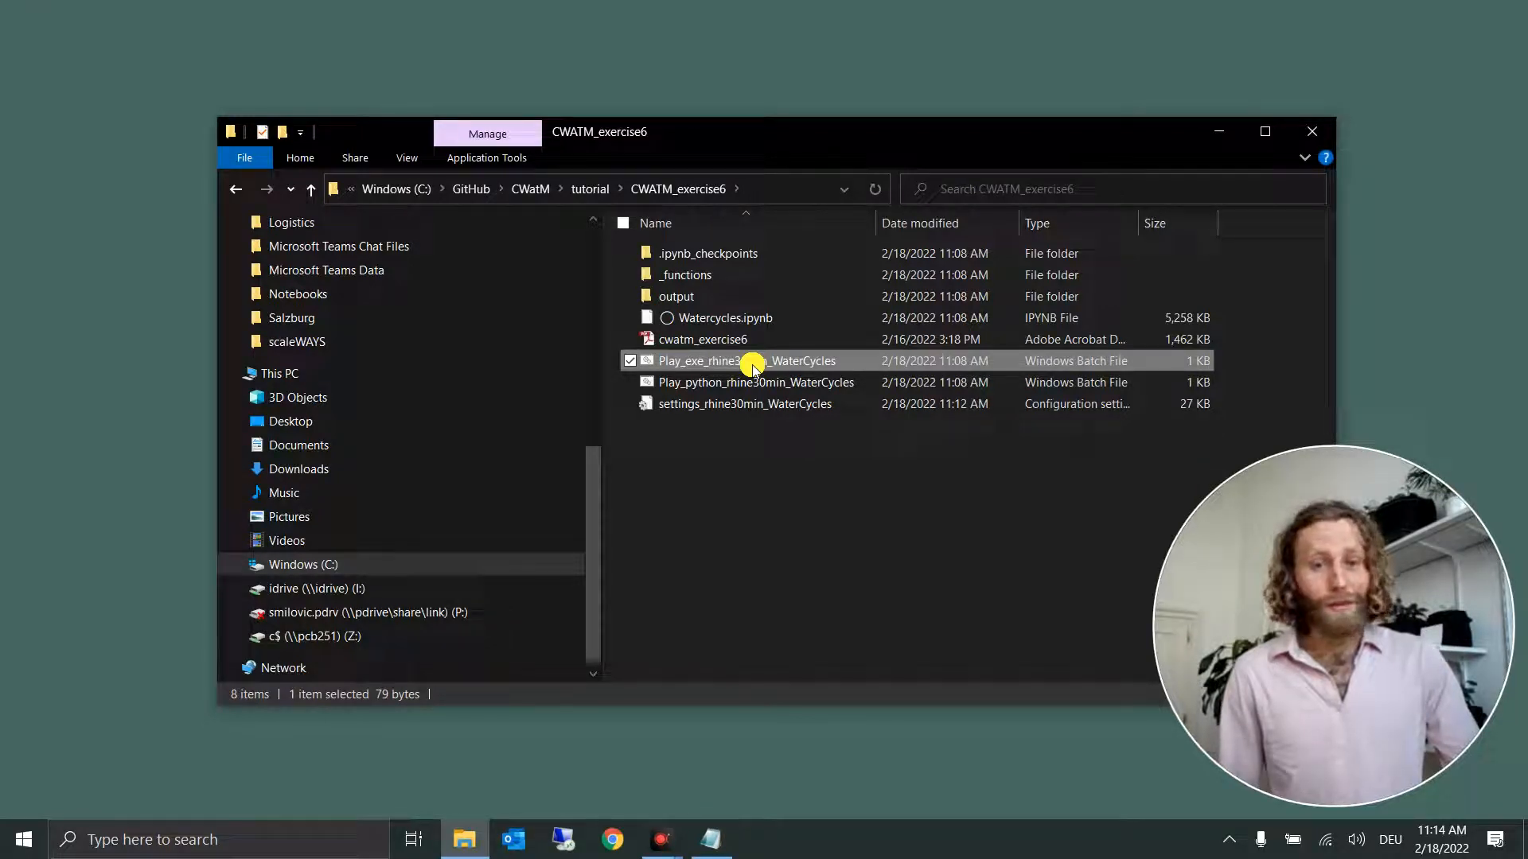
{"action": "double_click", "coordinate": [752, 364]}
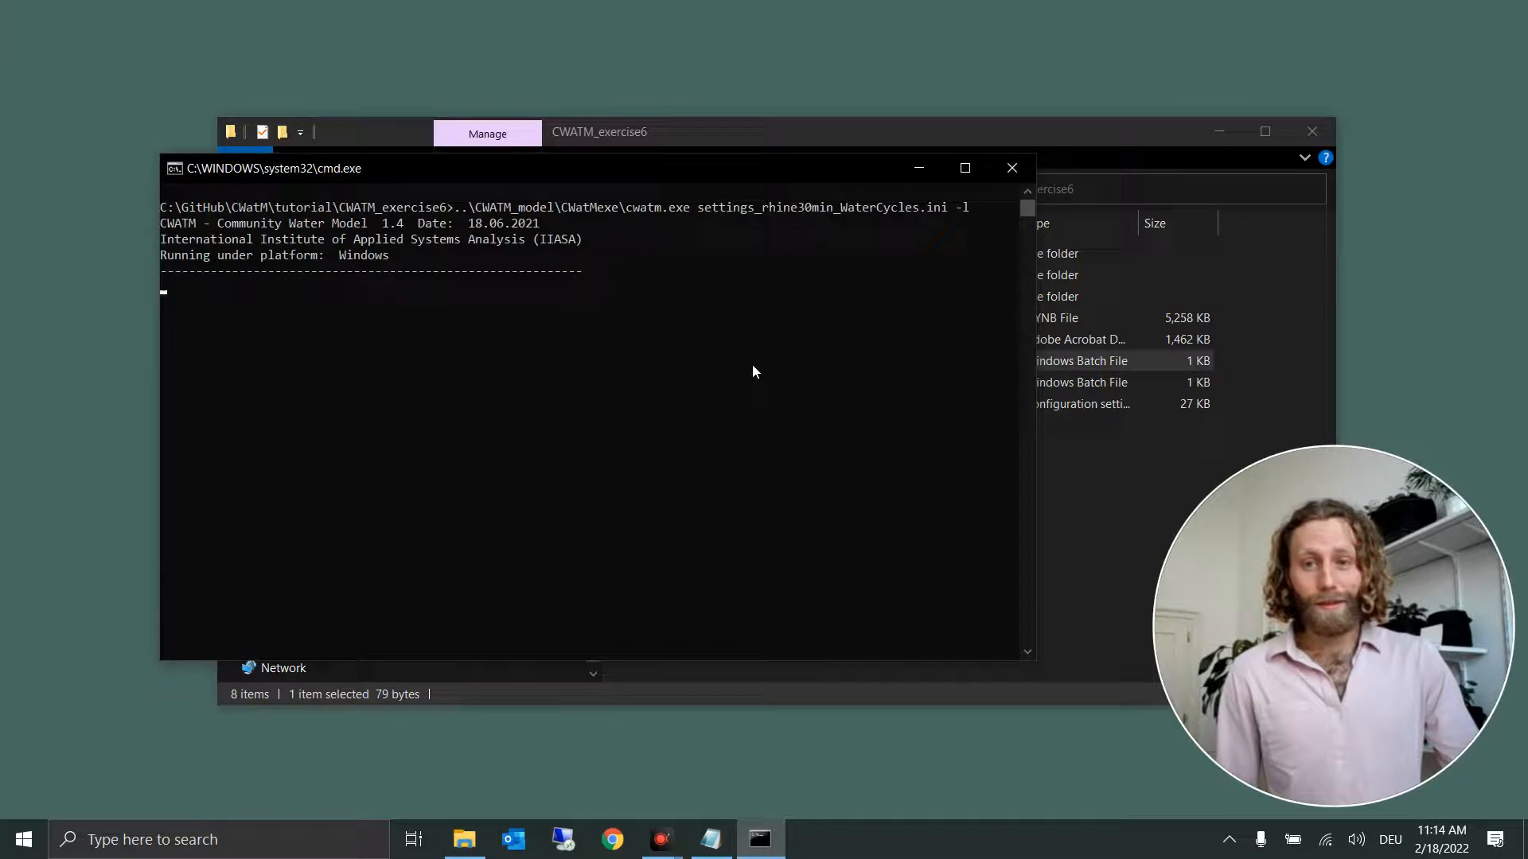
{"action": "left_click_drag", "start_coordinate": [775, 167], "coordinate": [646, 145]}
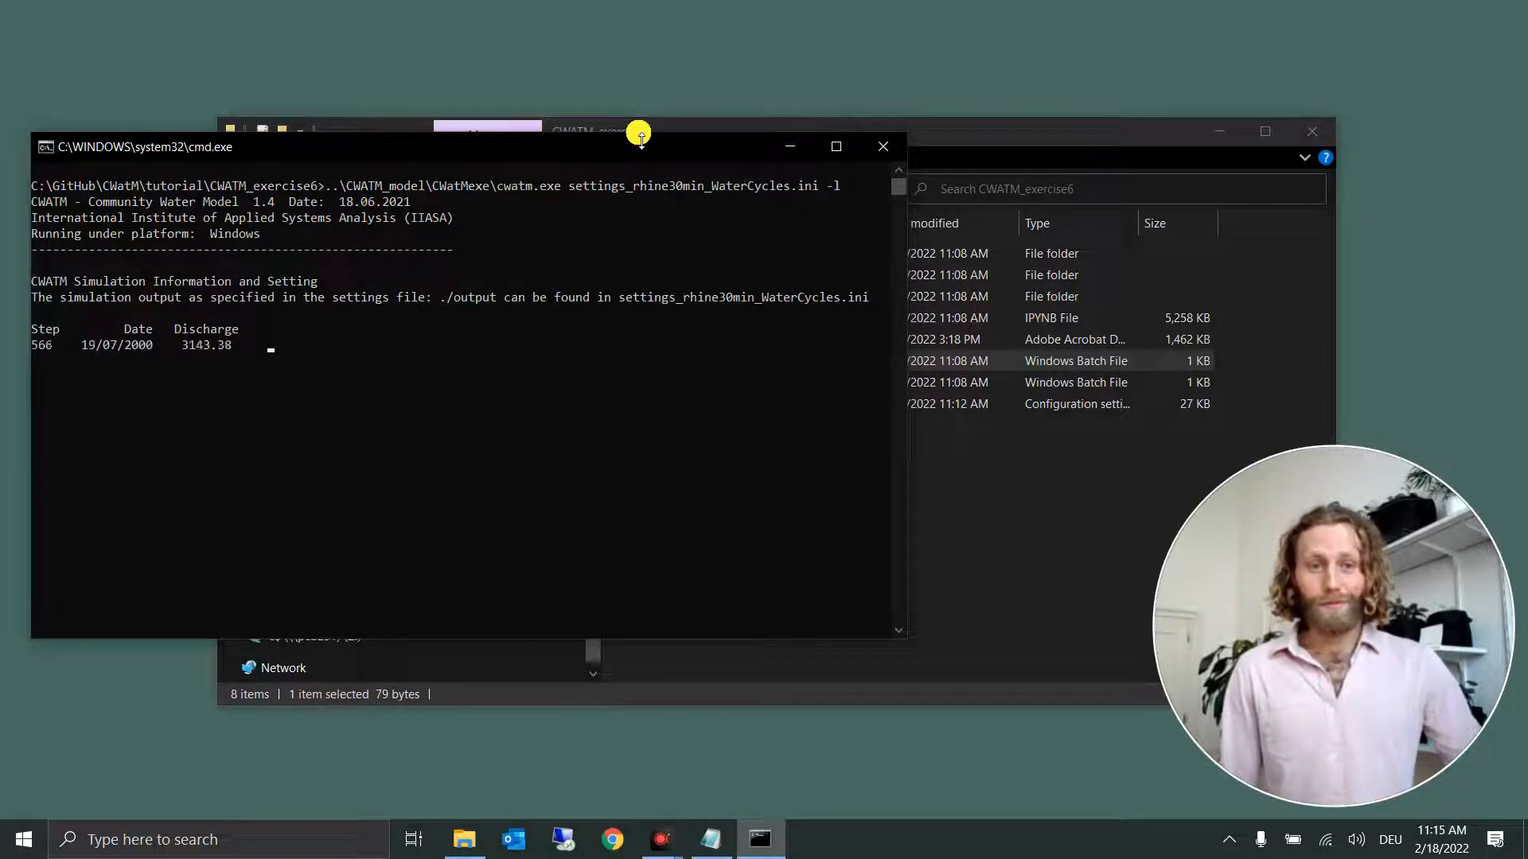
{"action": "left_click", "coordinate": [1033, 129]}
{"action": "left_click_drag", "start_coordinate": [812, 127], "coordinate": [909, 116]}
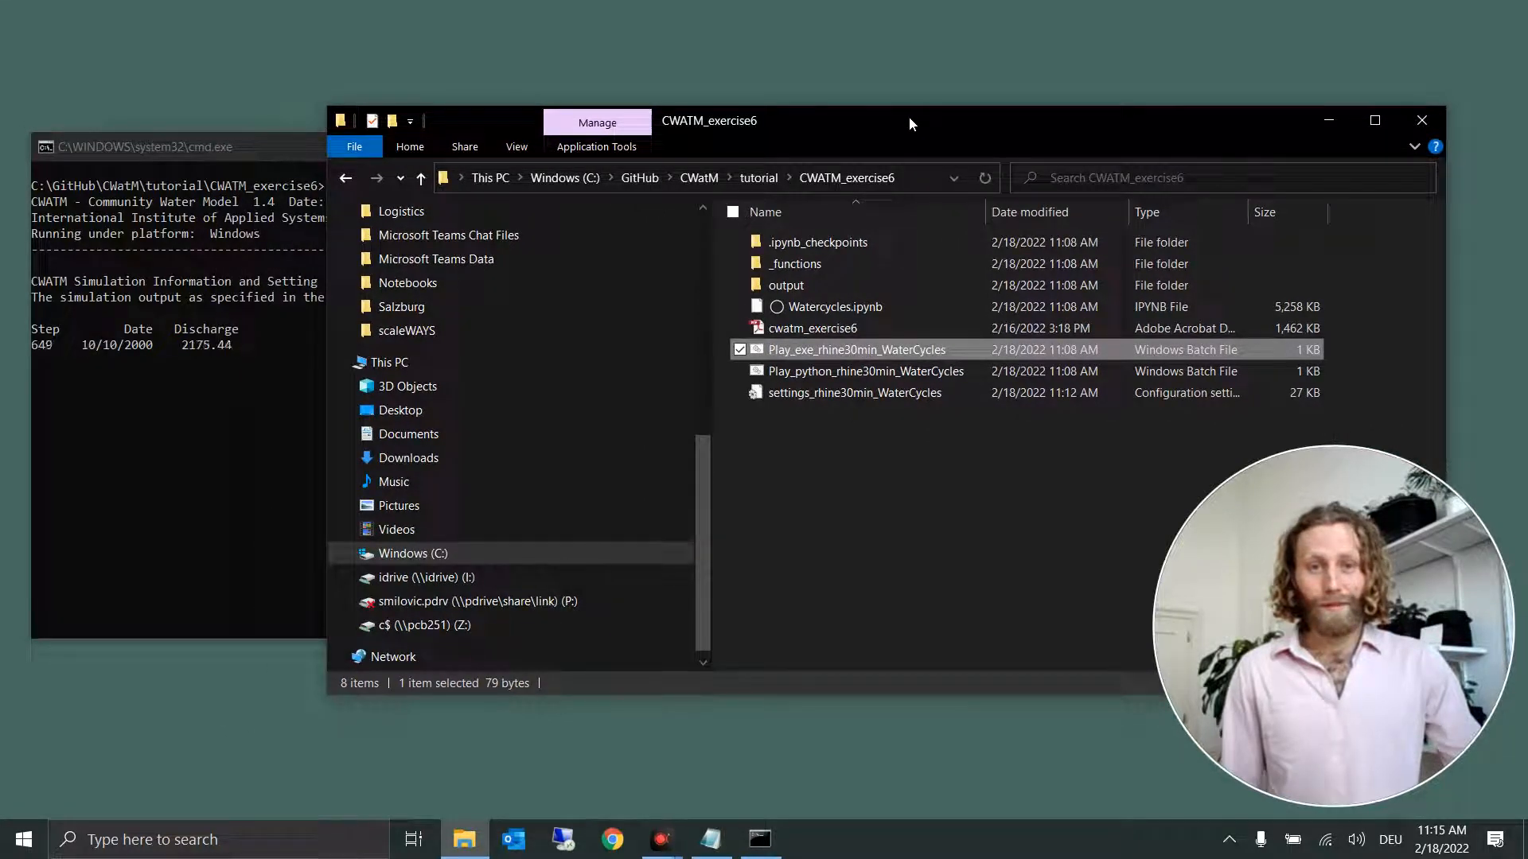
{"action": "left_click", "coordinate": [909, 118]}
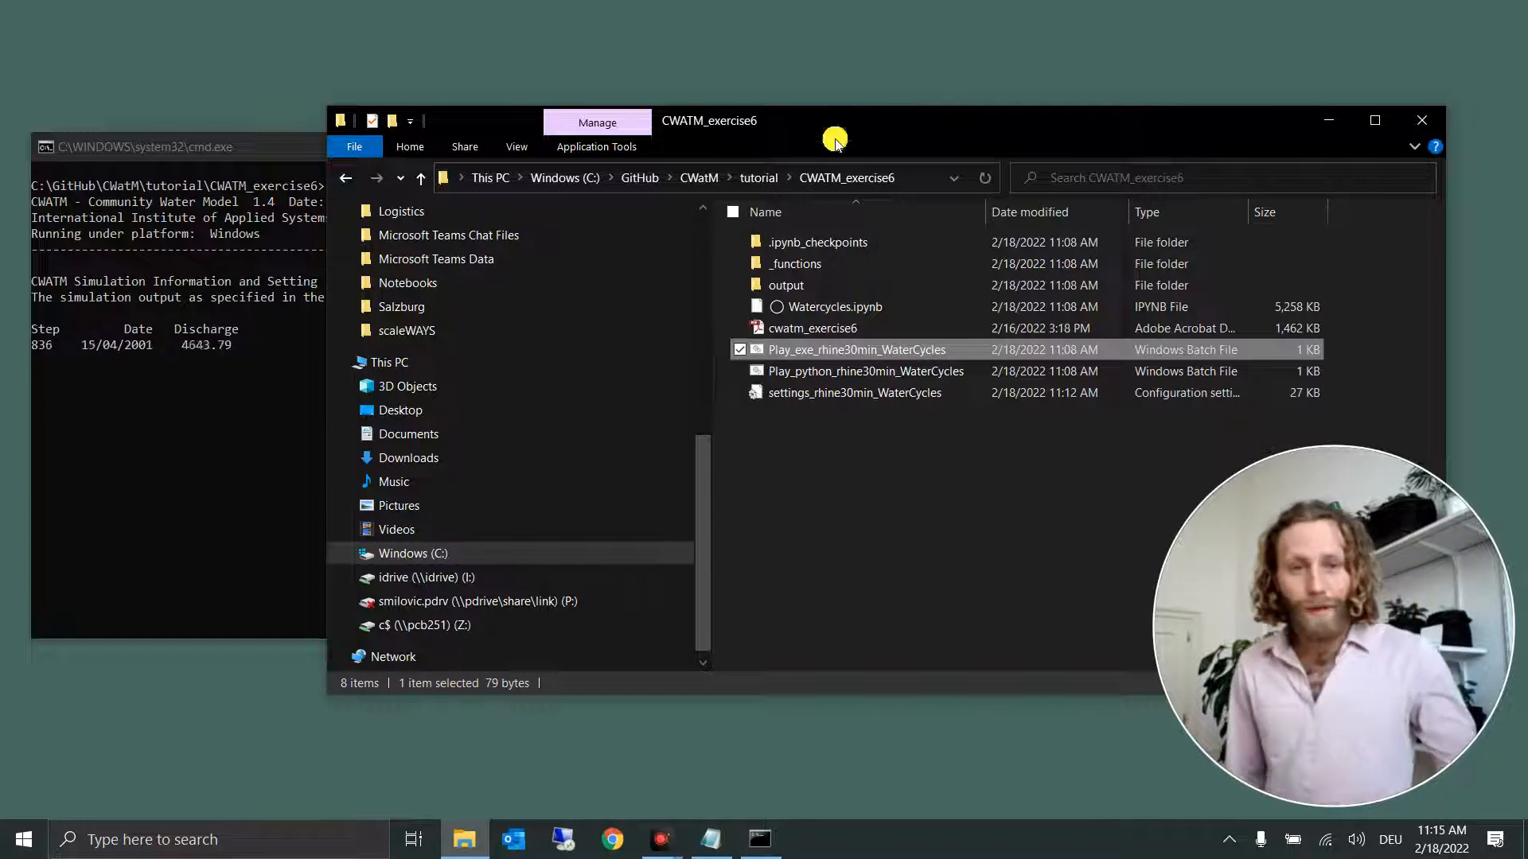
Step: Open settings_rhine30min_WaterCycles in Notepad and examine the StepStart, SpinUp and StepEnd dates under TIME-RELATED_CONSTANTS
{"action": "double_click", "coordinate": [850, 393]}
{"action": "scroll", "coordinate": [657, 402], "scroll_direction": "down", "scroll_amount": 13}
{"action": "scroll", "coordinate": [658, 402], "scroll_direction": "down", "scroll_amount": 20}
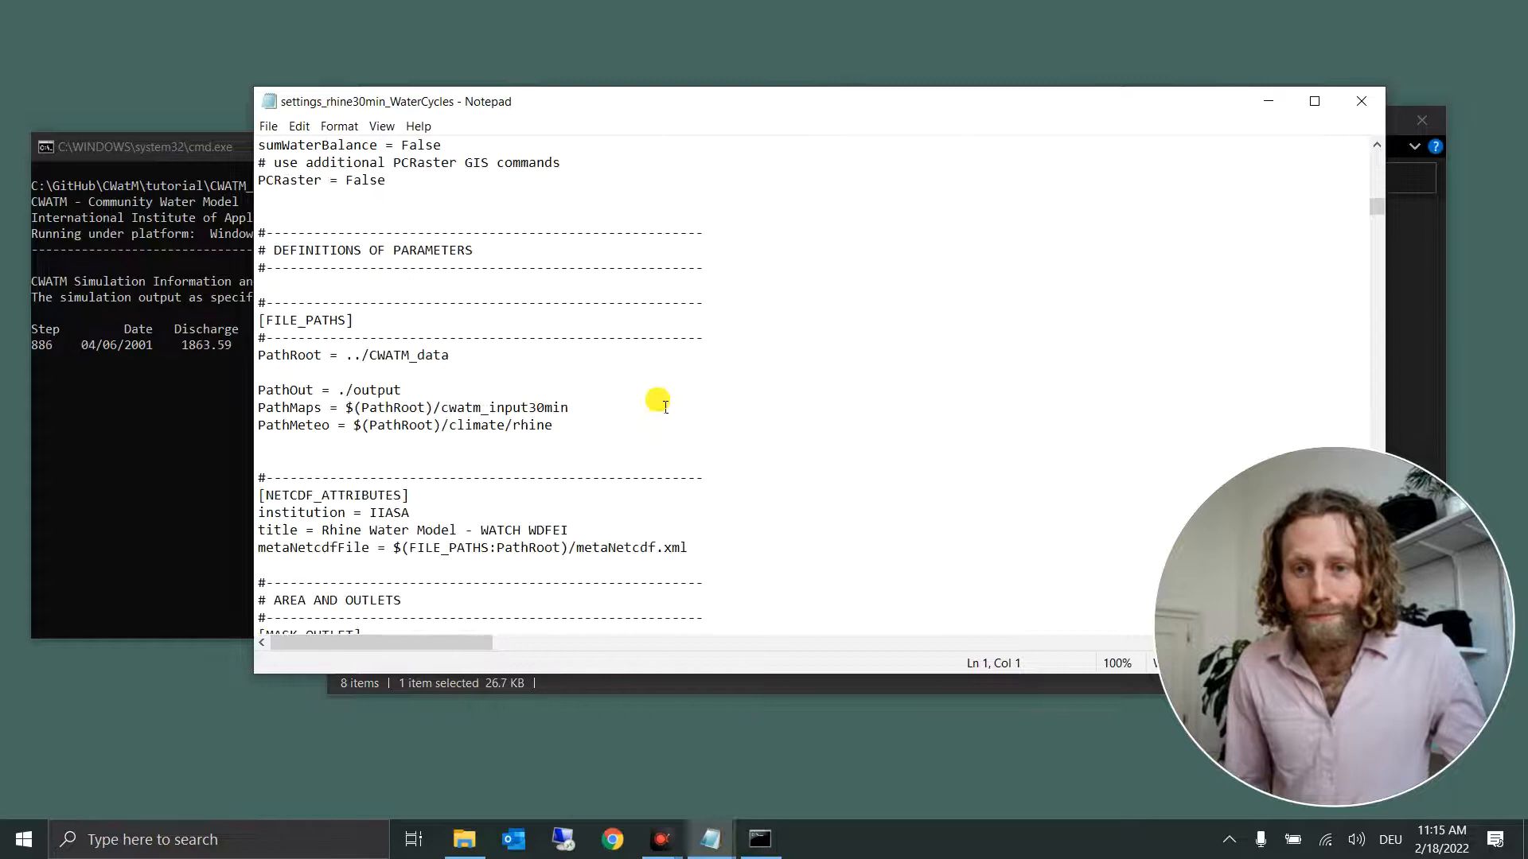
{"action": "scroll", "coordinate": [665, 407], "scroll_direction": "down", "scroll_amount": 4}
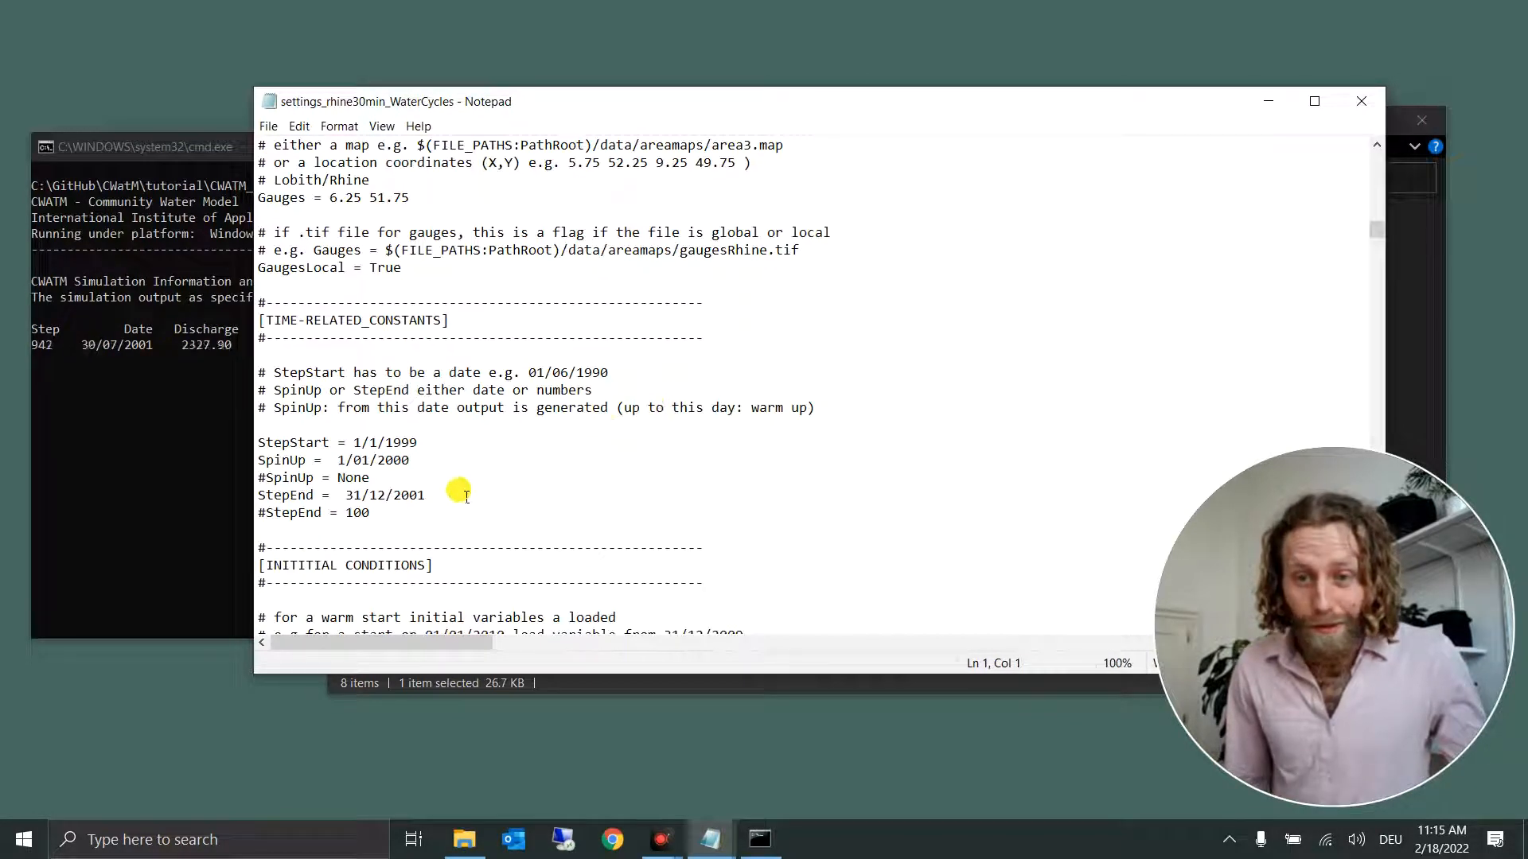
{"action": "triple_click", "coordinate": [387, 495]}
{"action": "left_click_drag", "start_coordinate": [387, 495], "coordinate": [257, 444]}
{"action": "left_click", "coordinate": [447, 446]}
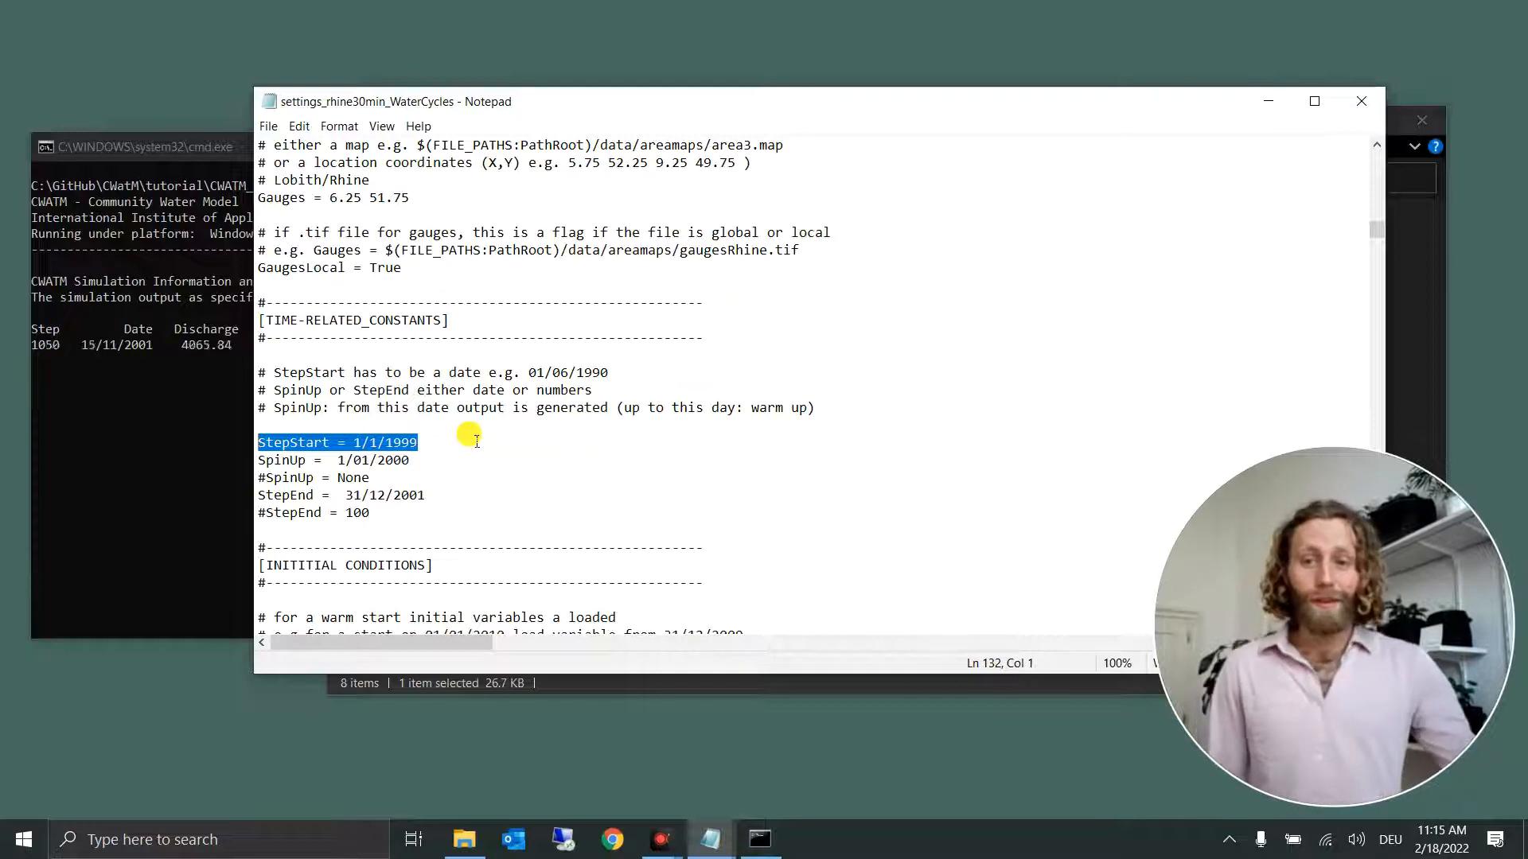
{"action": "left_click_drag", "start_coordinate": [411, 459], "coordinate": [260, 461]}
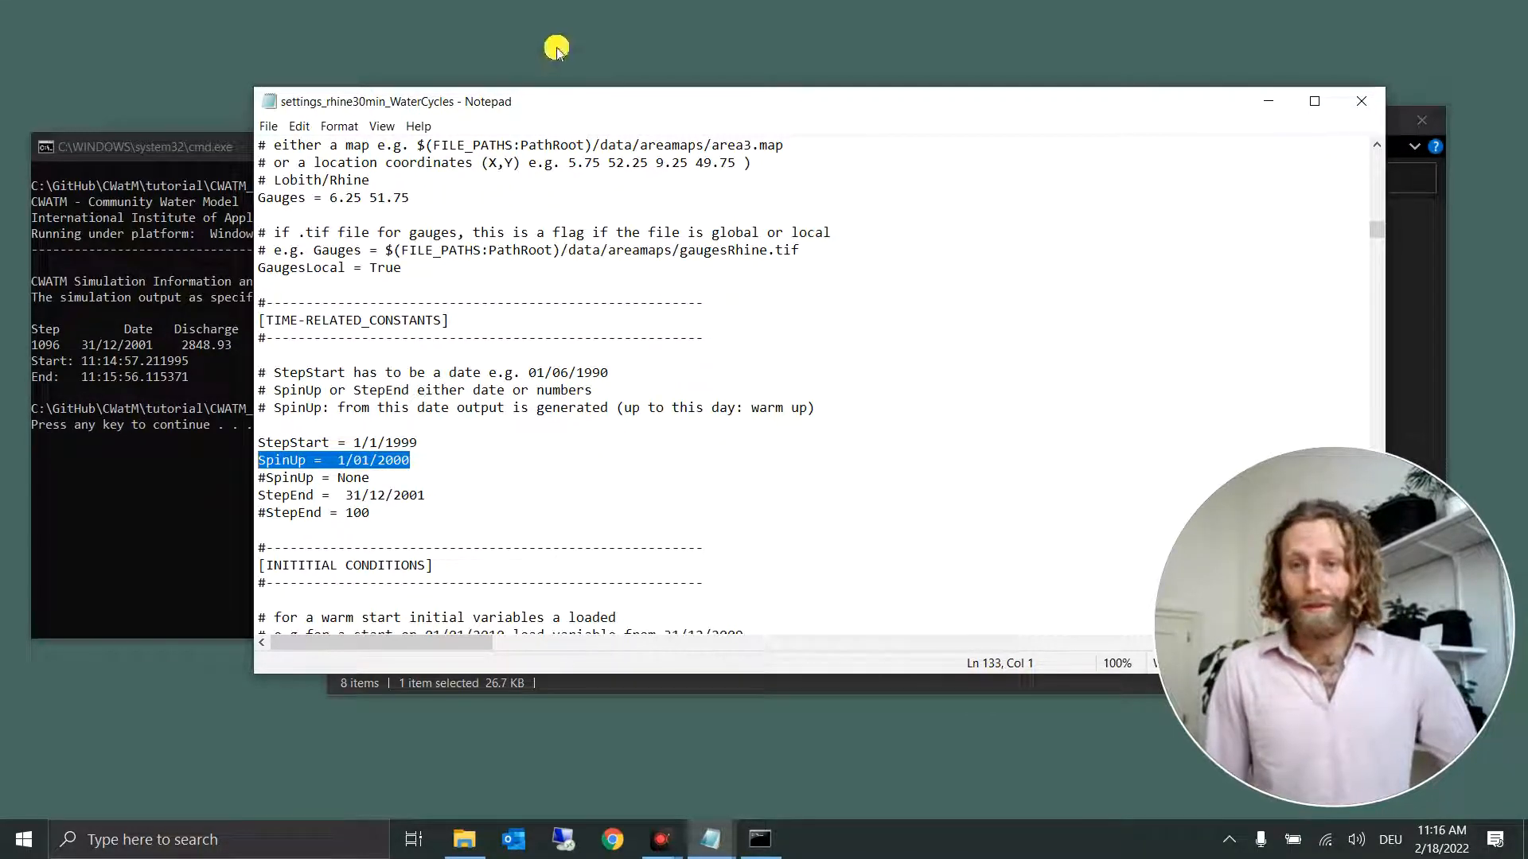
{"action": "left_click_drag", "start_coordinate": [555, 95], "coordinate": [731, 89]}
{"action": "left_click_drag", "start_coordinate": [613, 488], "coordinate": [428, 489]}
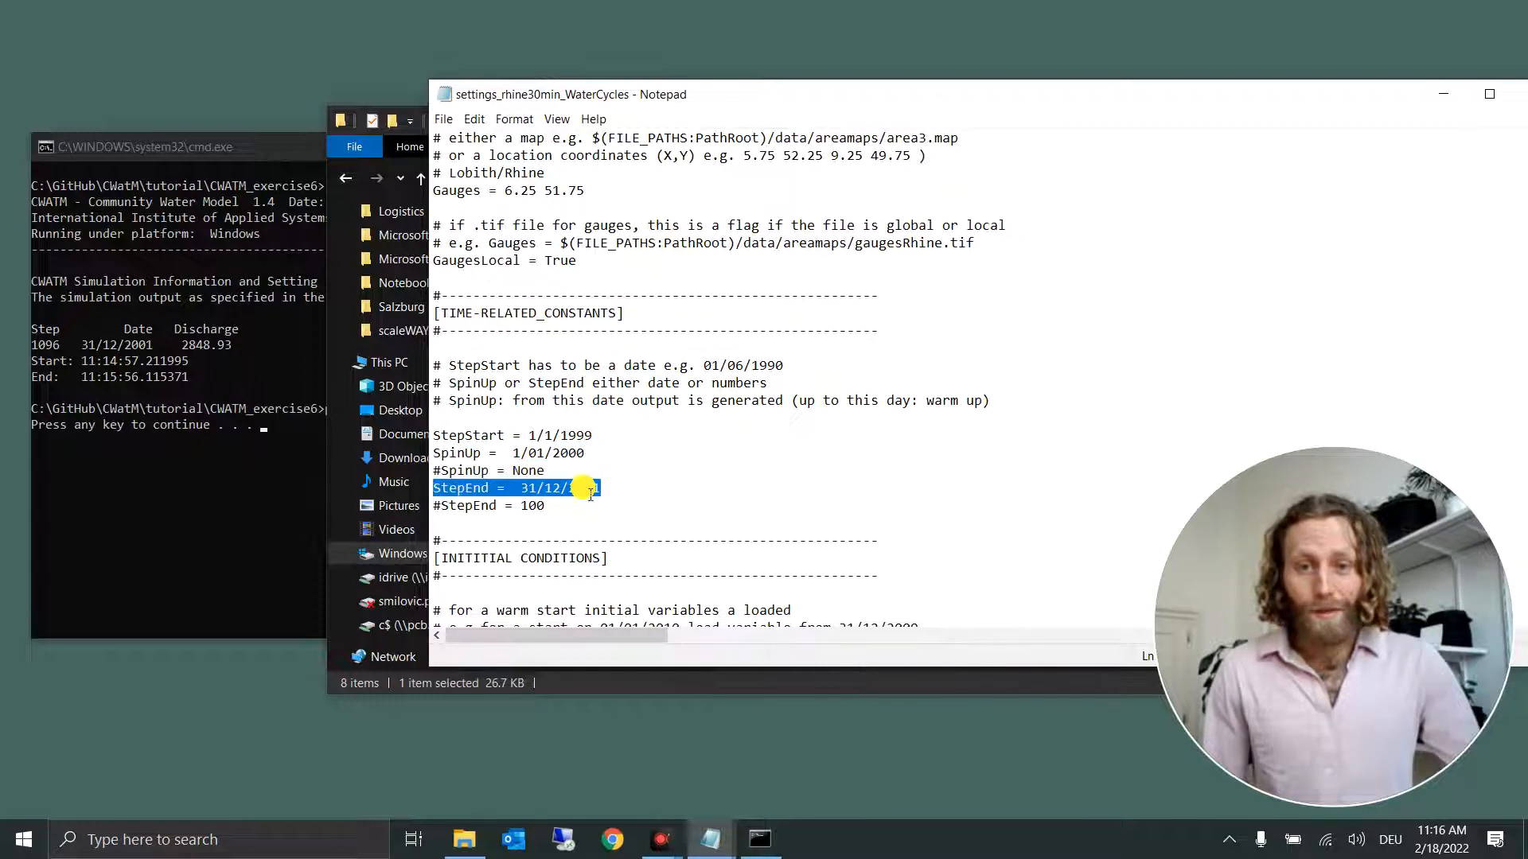
Step: Dismiss the finished simulation console and close the settings file, returning to the CWATM_exercise6 folder
{"action": "left_click", "coordinate": [142, 370]}
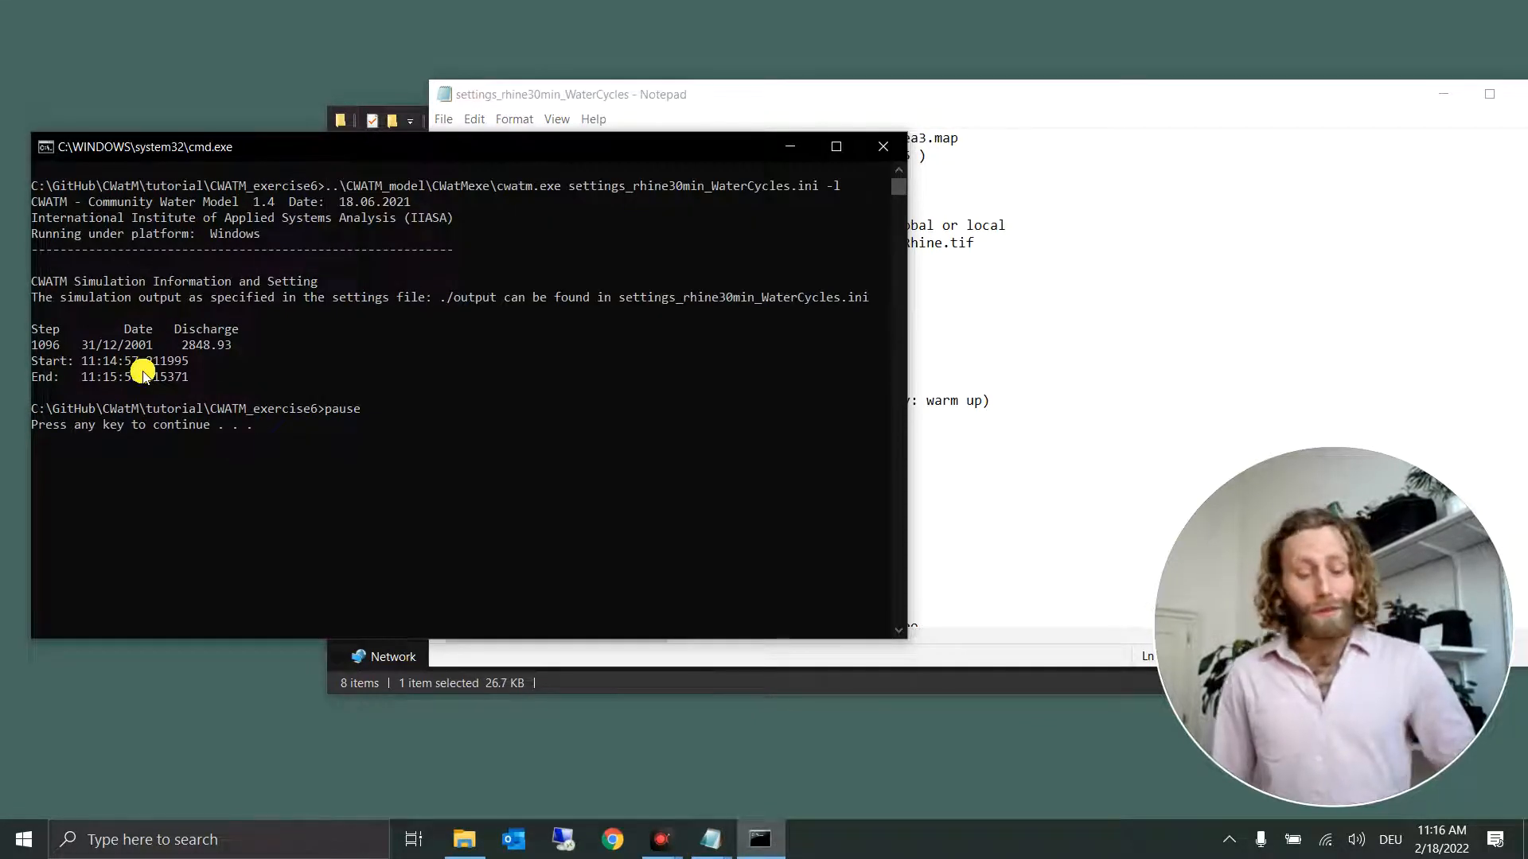
{"action": "key", "text": "Return"}
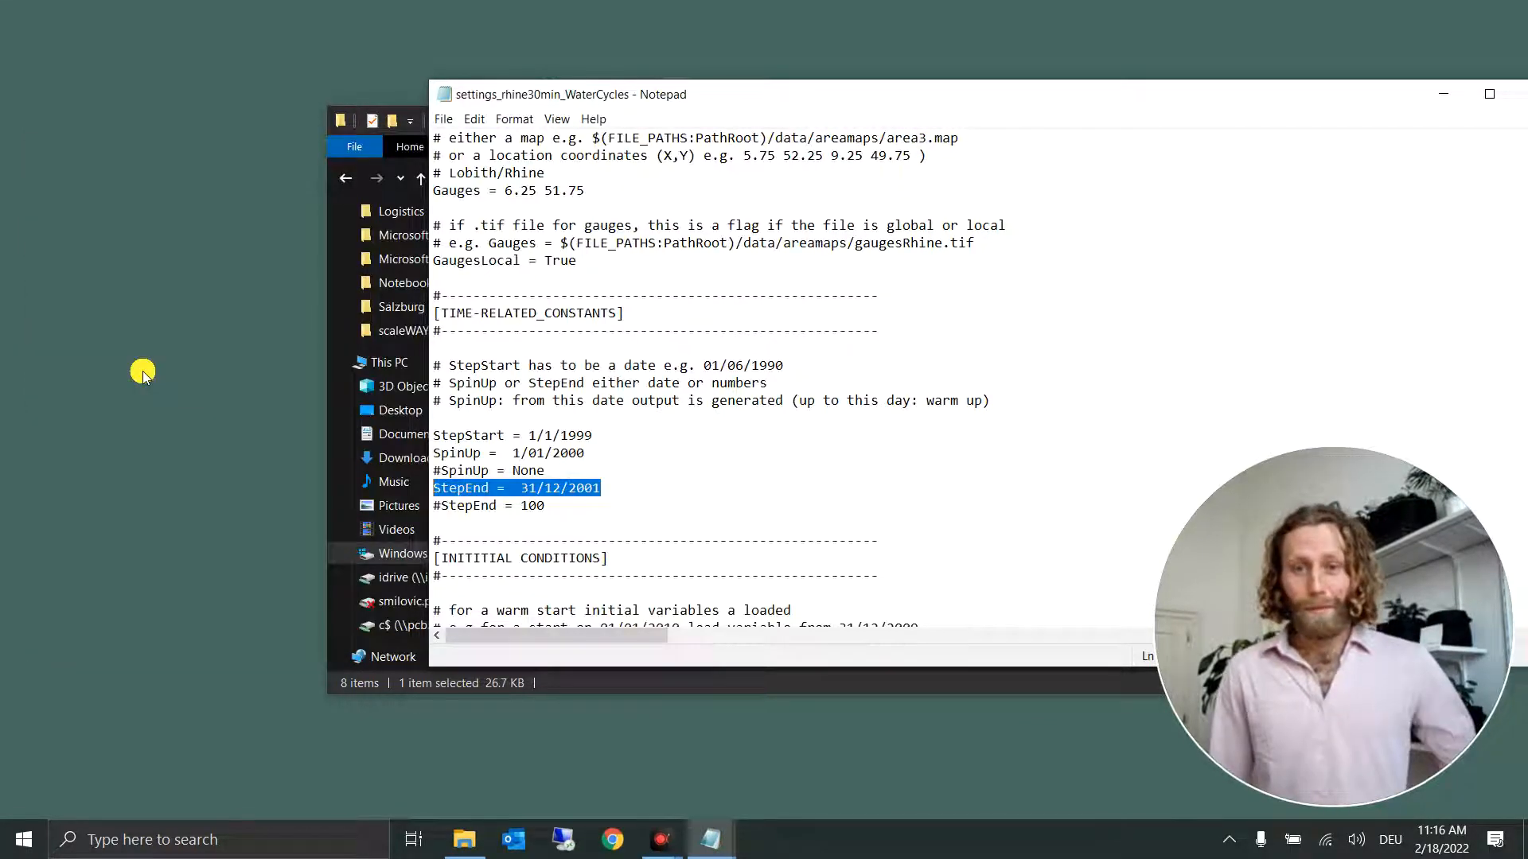
{"action": "left_click_drag", "start_coordinate": [1187, 105], "coordinate": [1057, 98]}
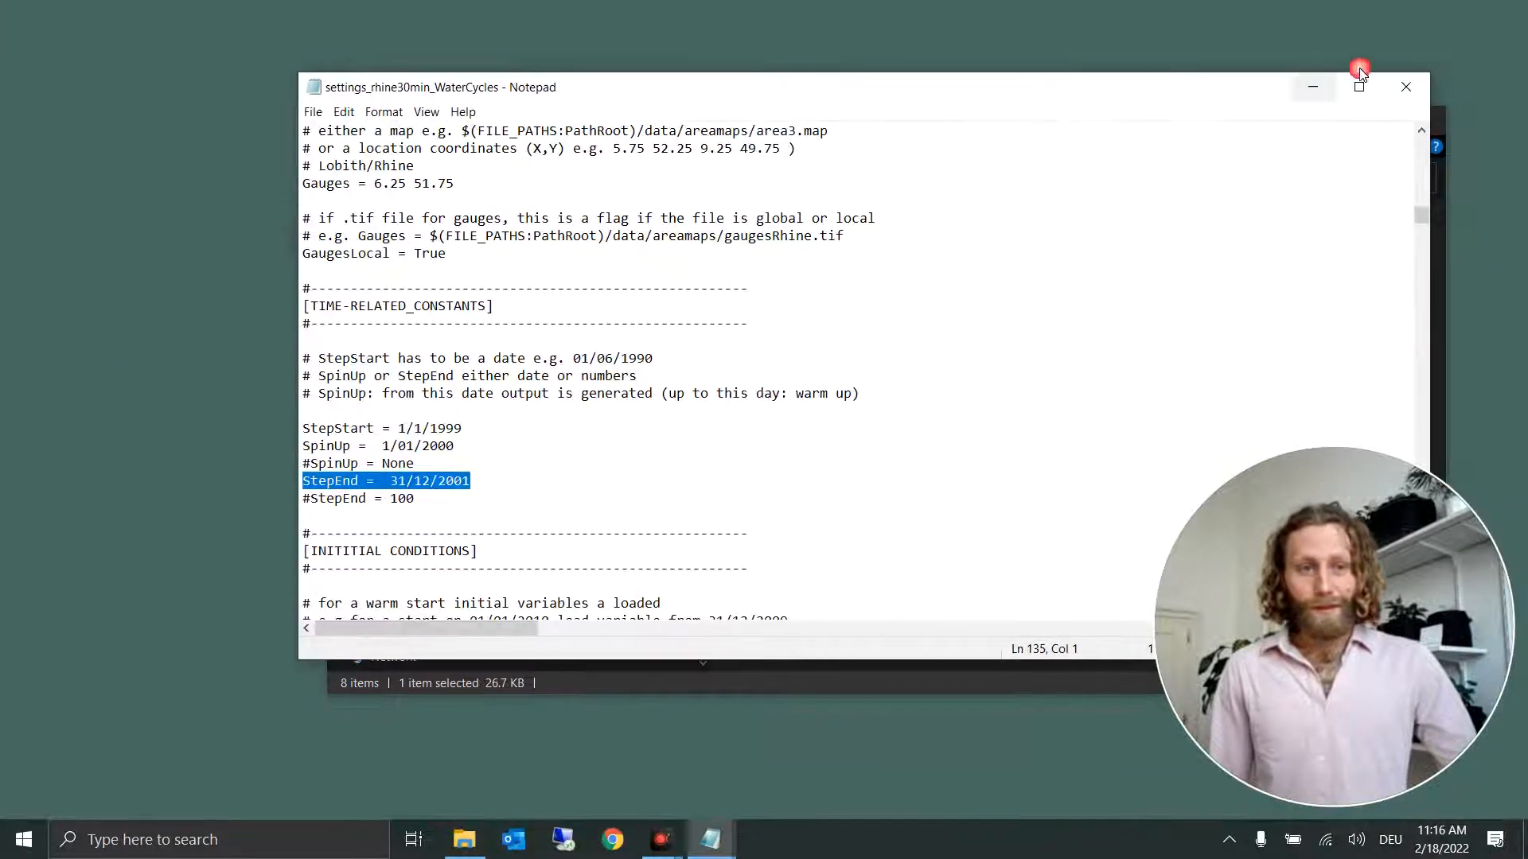
{"action": "left_click", "coordinate": [1412, 77]}
{"action": "left_click_drag", "start_coordinate": [1067, 119], "coordinate": [952, 114]}
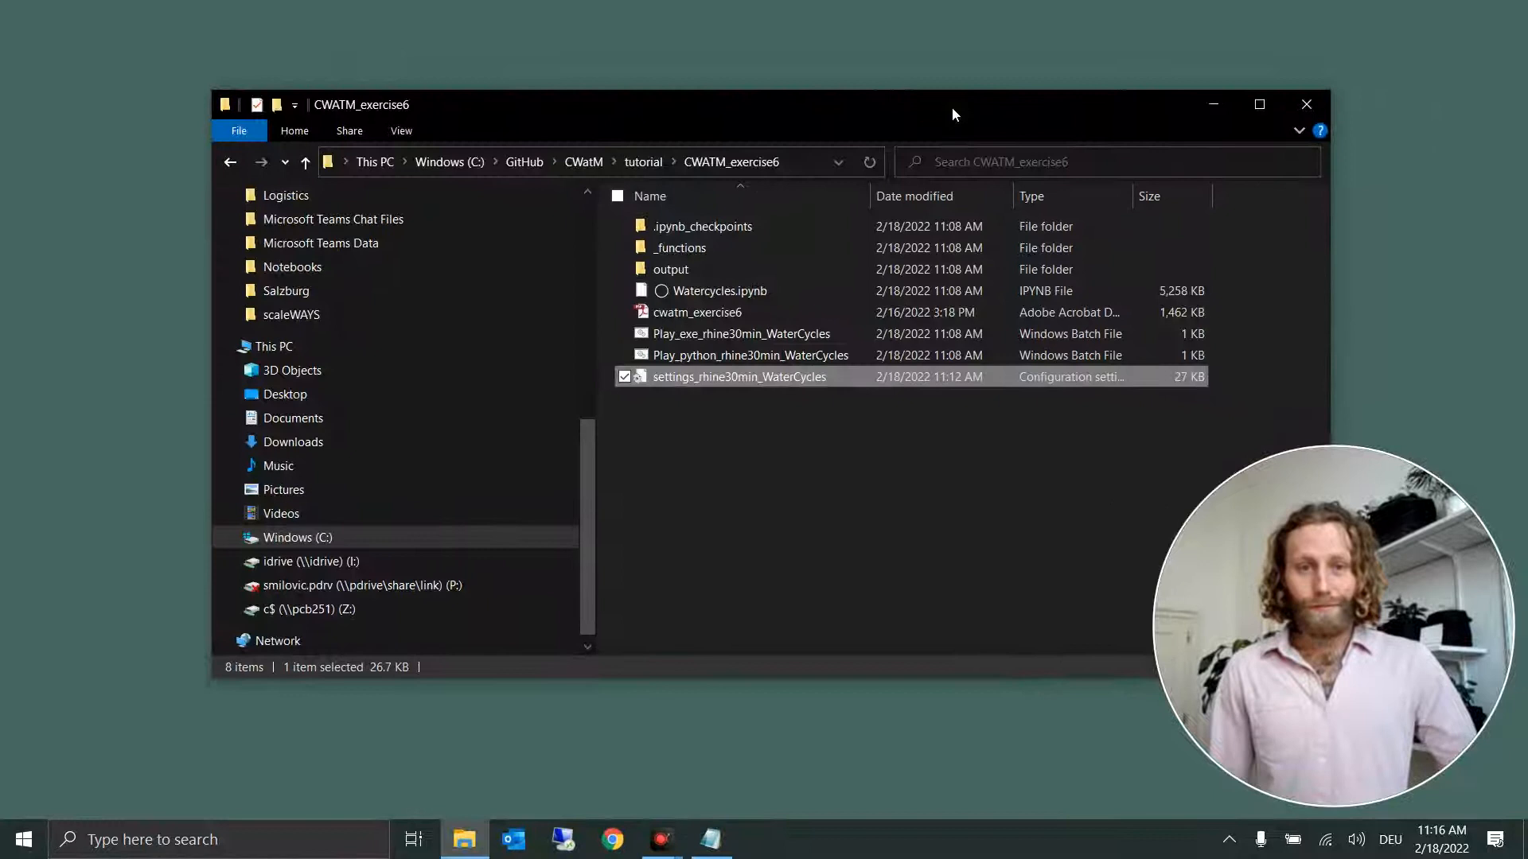
{"action": "left_click", "coordinate": [713, 296]}
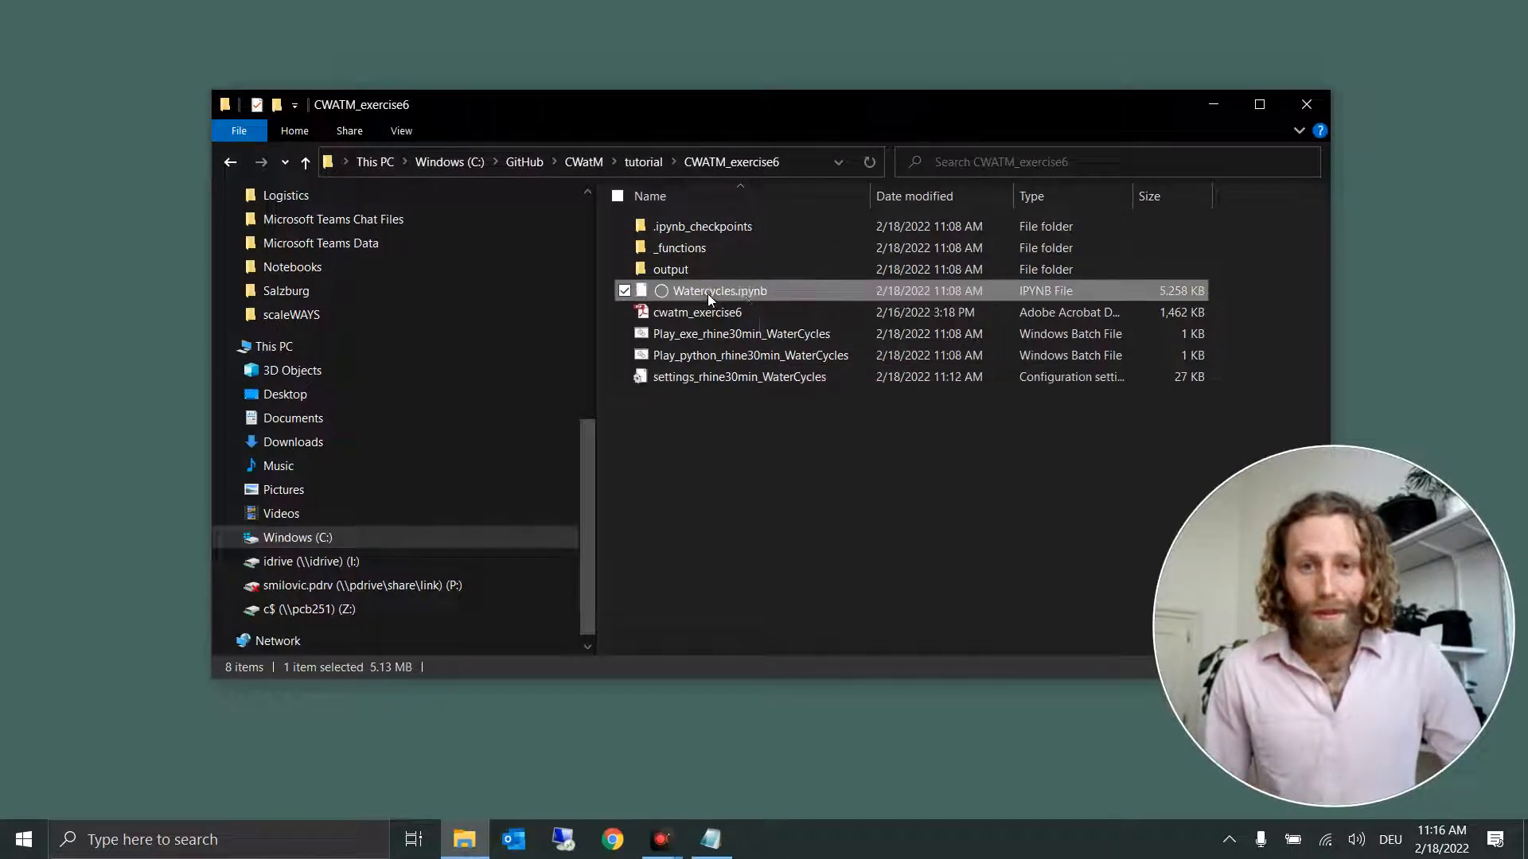
{"action": "double_click", "coordinate": [783, 293]}
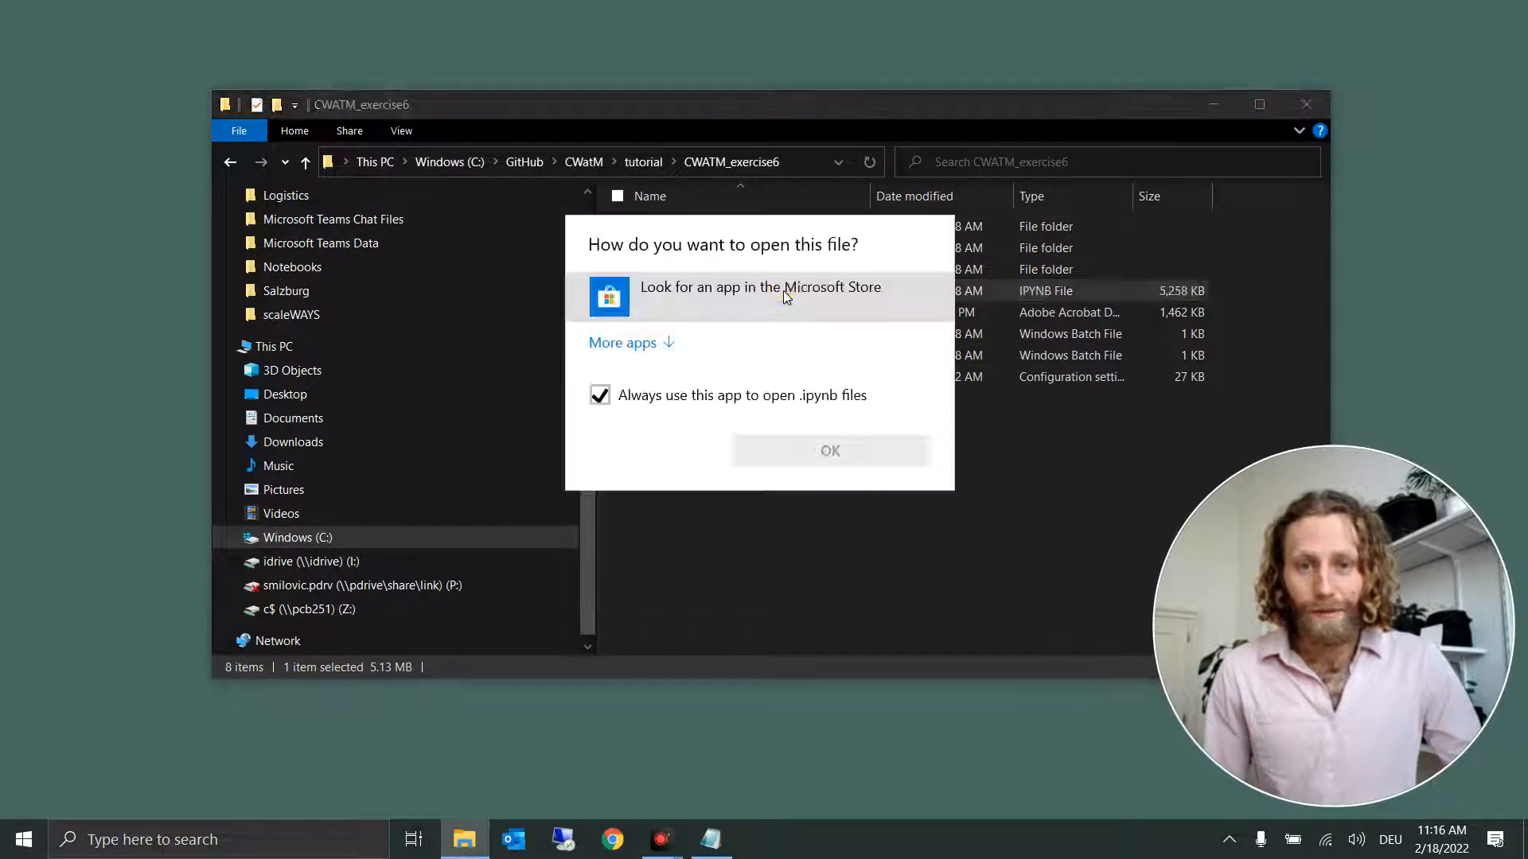
{"action": "left_click", "coordinate": [983, 560]}
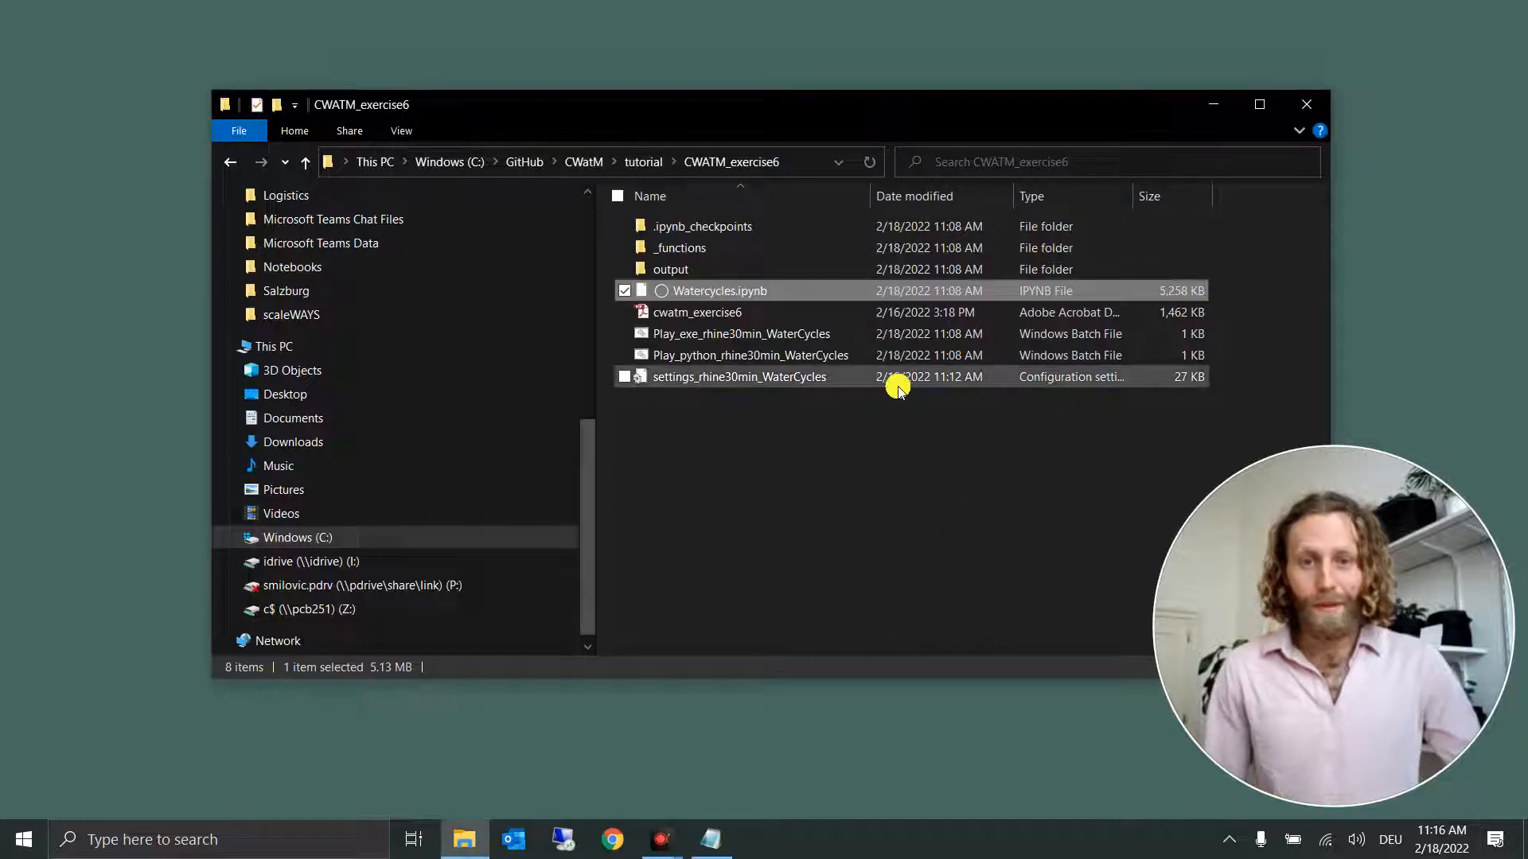
Step: Open a command prompt located directly in the CWATM_exercise6 folder
{"action": "left_click", "coordinate": [802, 159]}
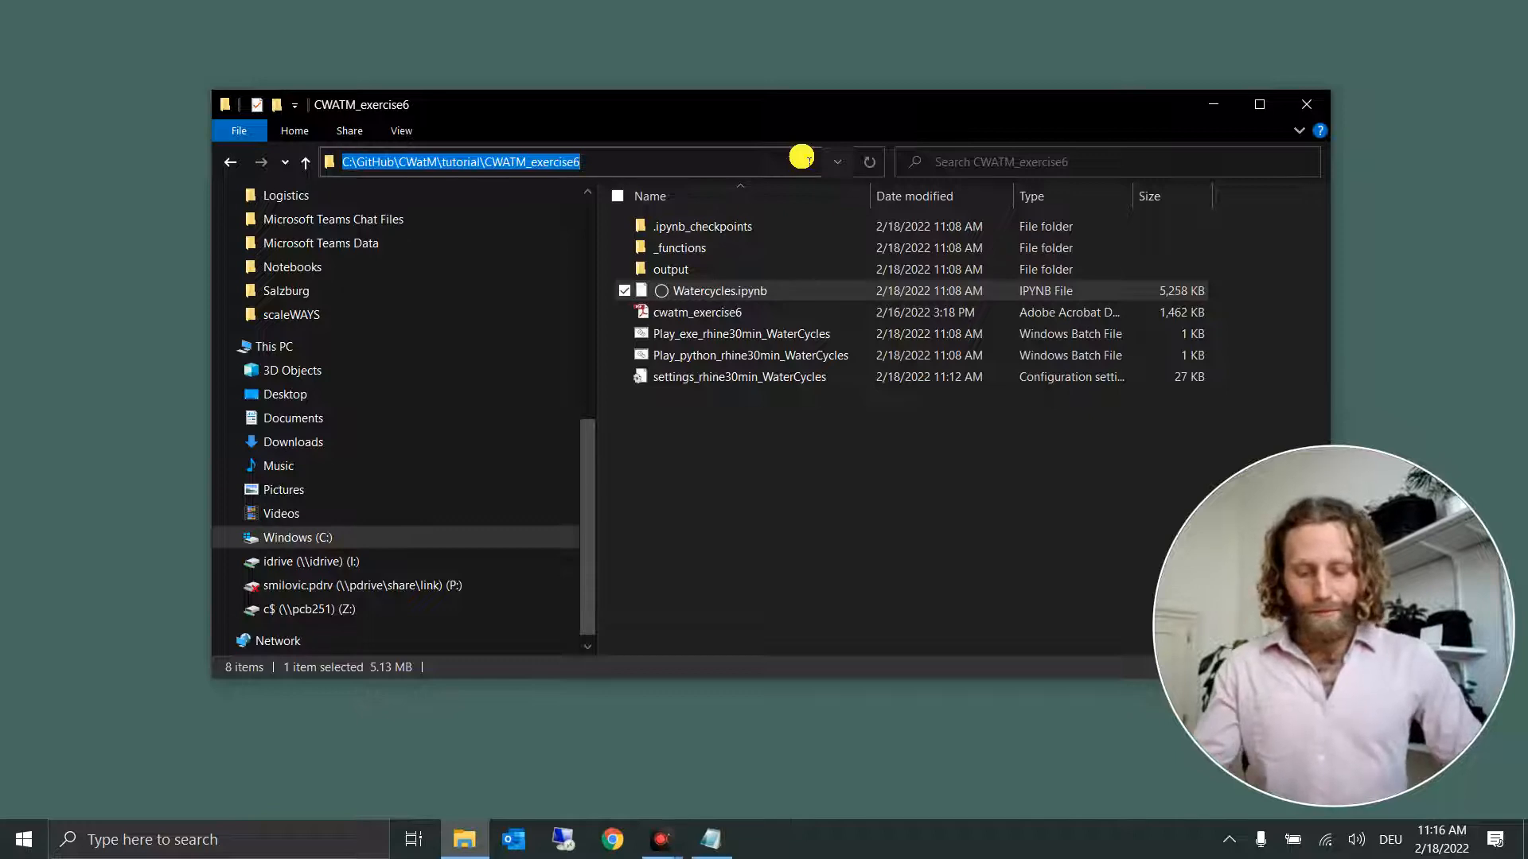
{"action": "type", "text": "cmd"}
{"action": "key", "text": "Return"}
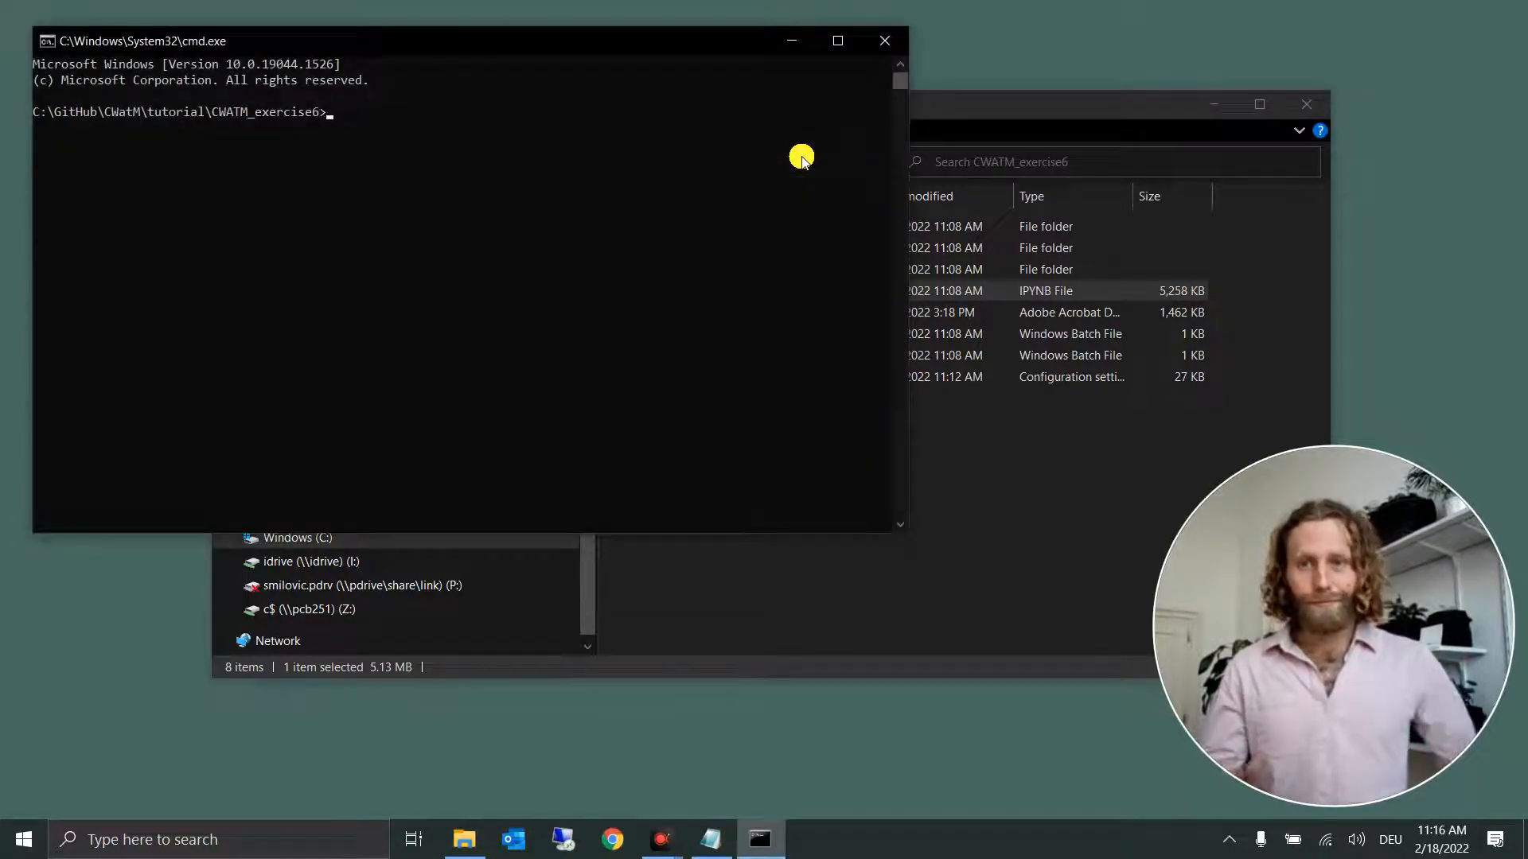
Step: Move the command prompt clear of the file list and start the server with the command jupyter notebook
{"action": "left_click_drag", "start_coordinate": [438, 43], "coordinate": [677, 435]}
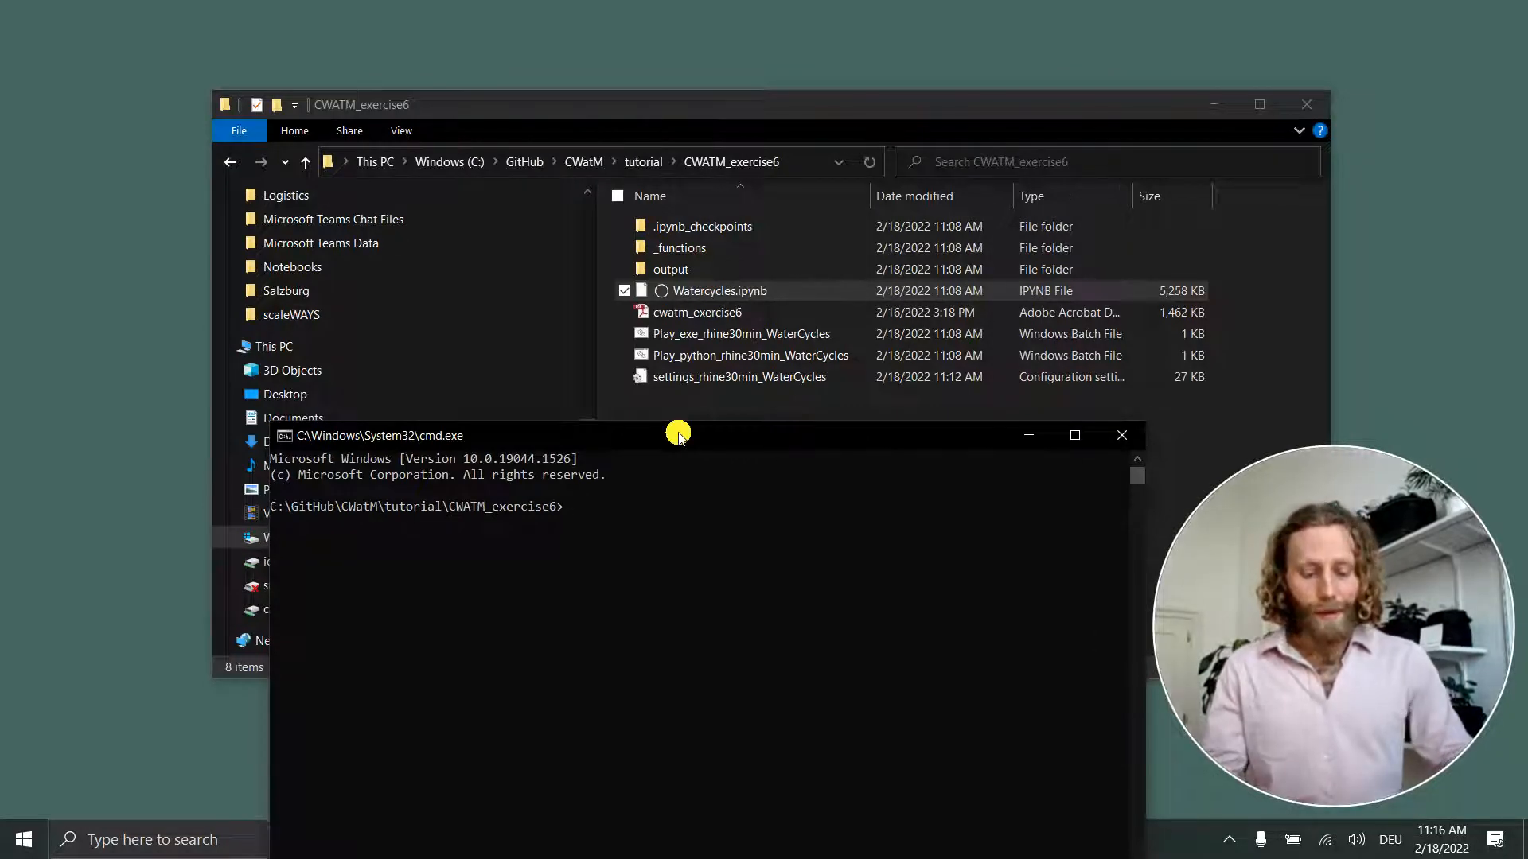
{"action": "type", "text": "jupyter notebook"}
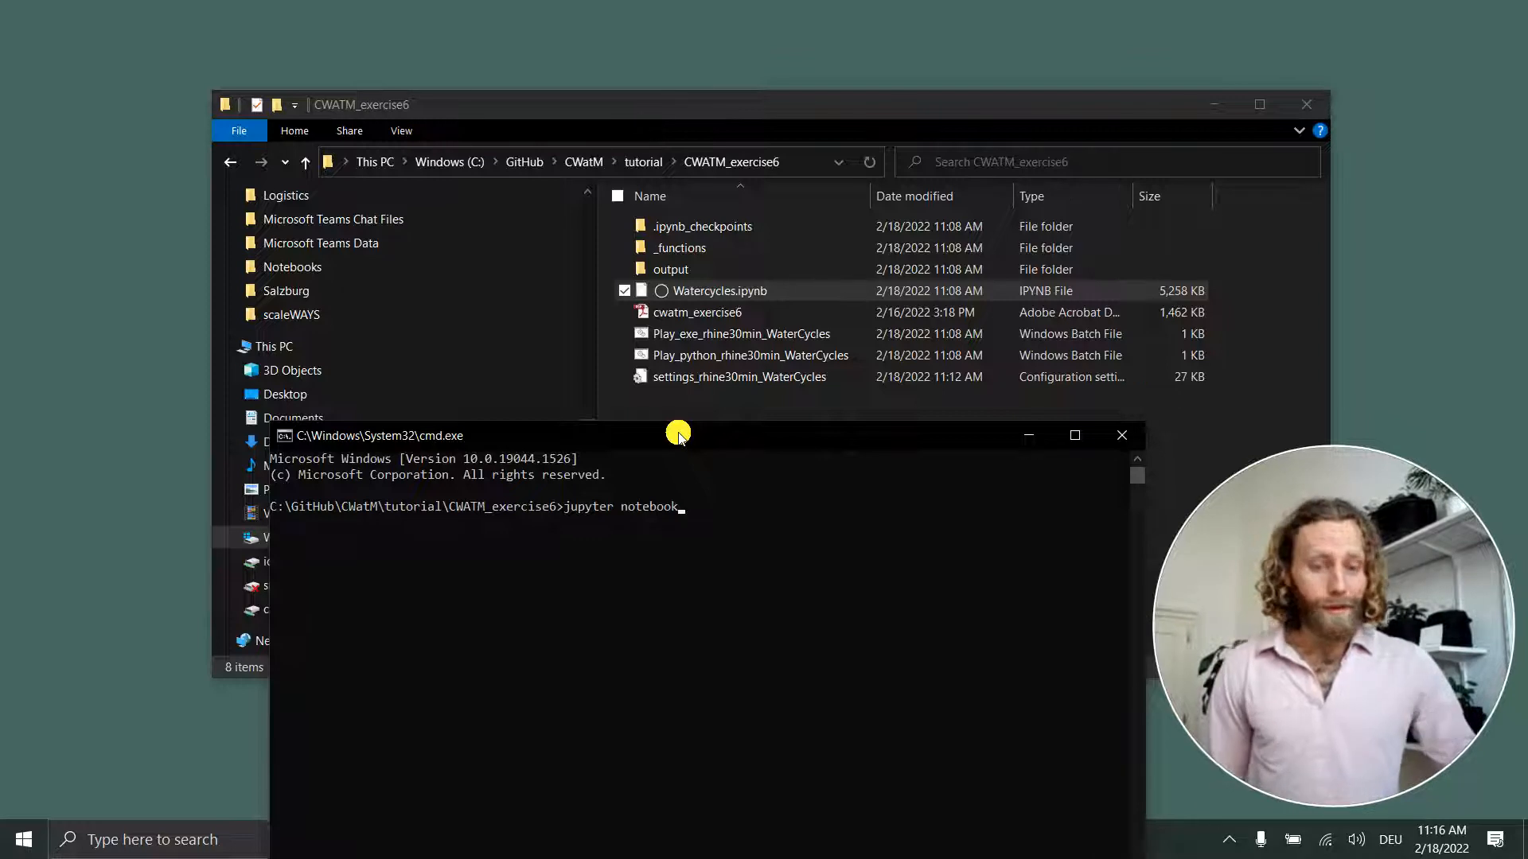
{"action": "key", "text": "Return"}
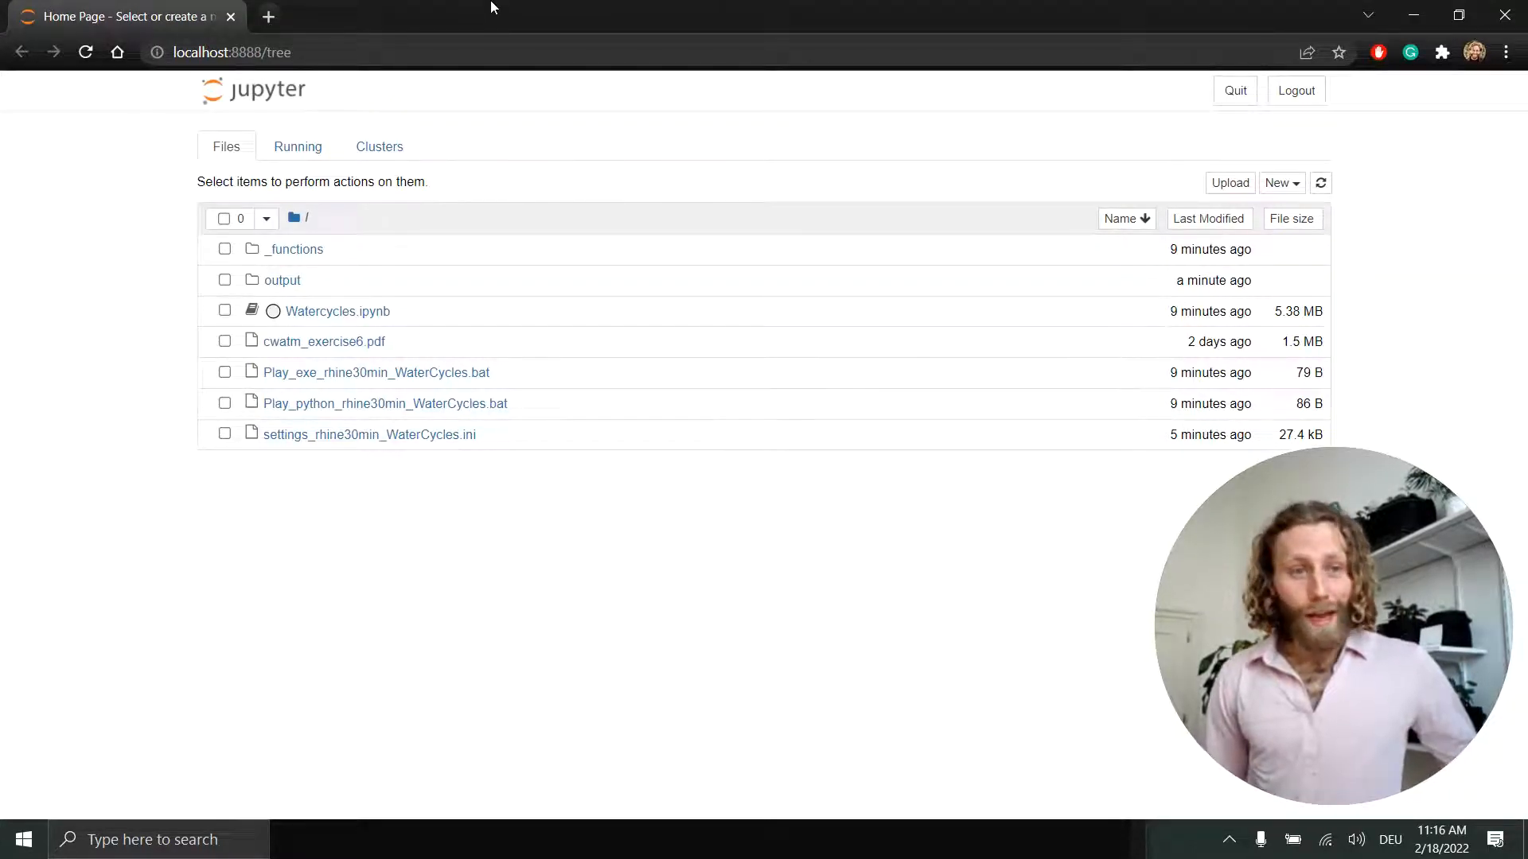
Step: Open the console's localhost URL with its access token in a second browser tab and close that duplicate tab
{"action": "left_click", "coordinate": [1413, 14]}
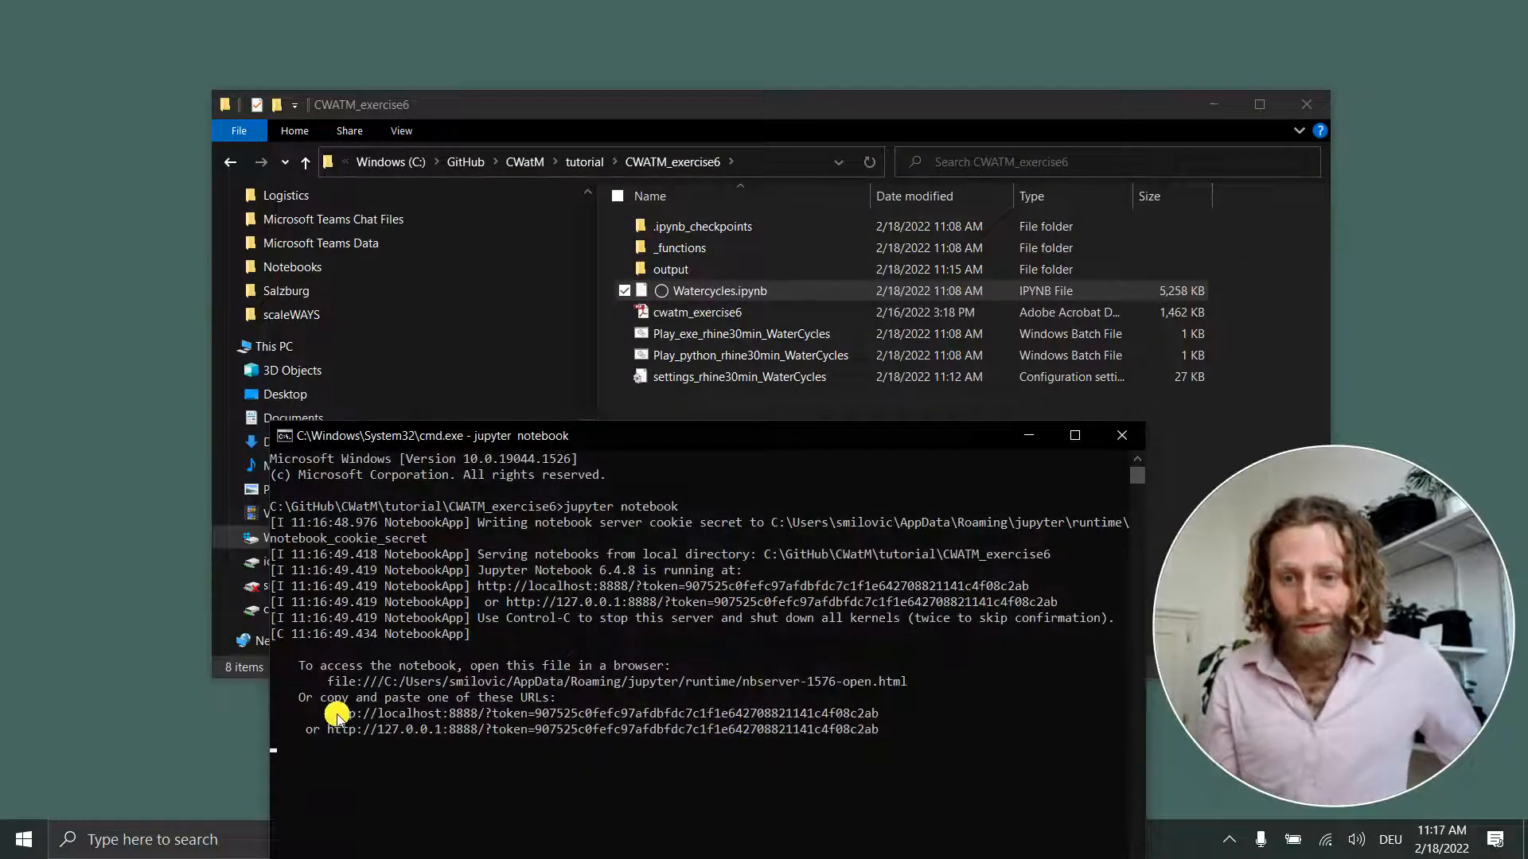
{"action": "left_click_drag", "start_coordinate": [329, 713], "coordinate": [873, 720]}
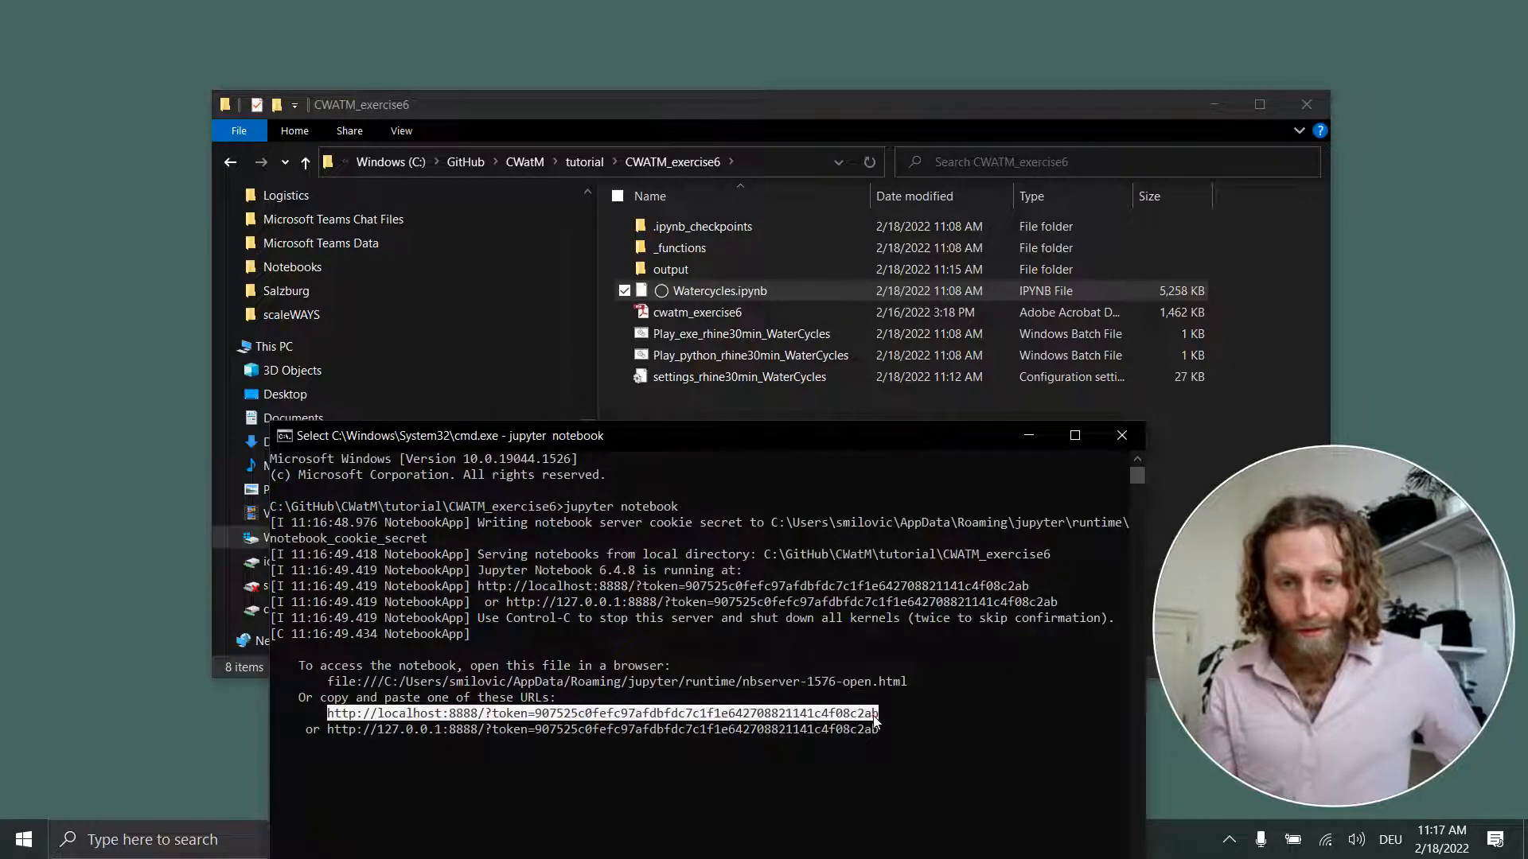
{"action": "key", "text": "ctrl+c"}
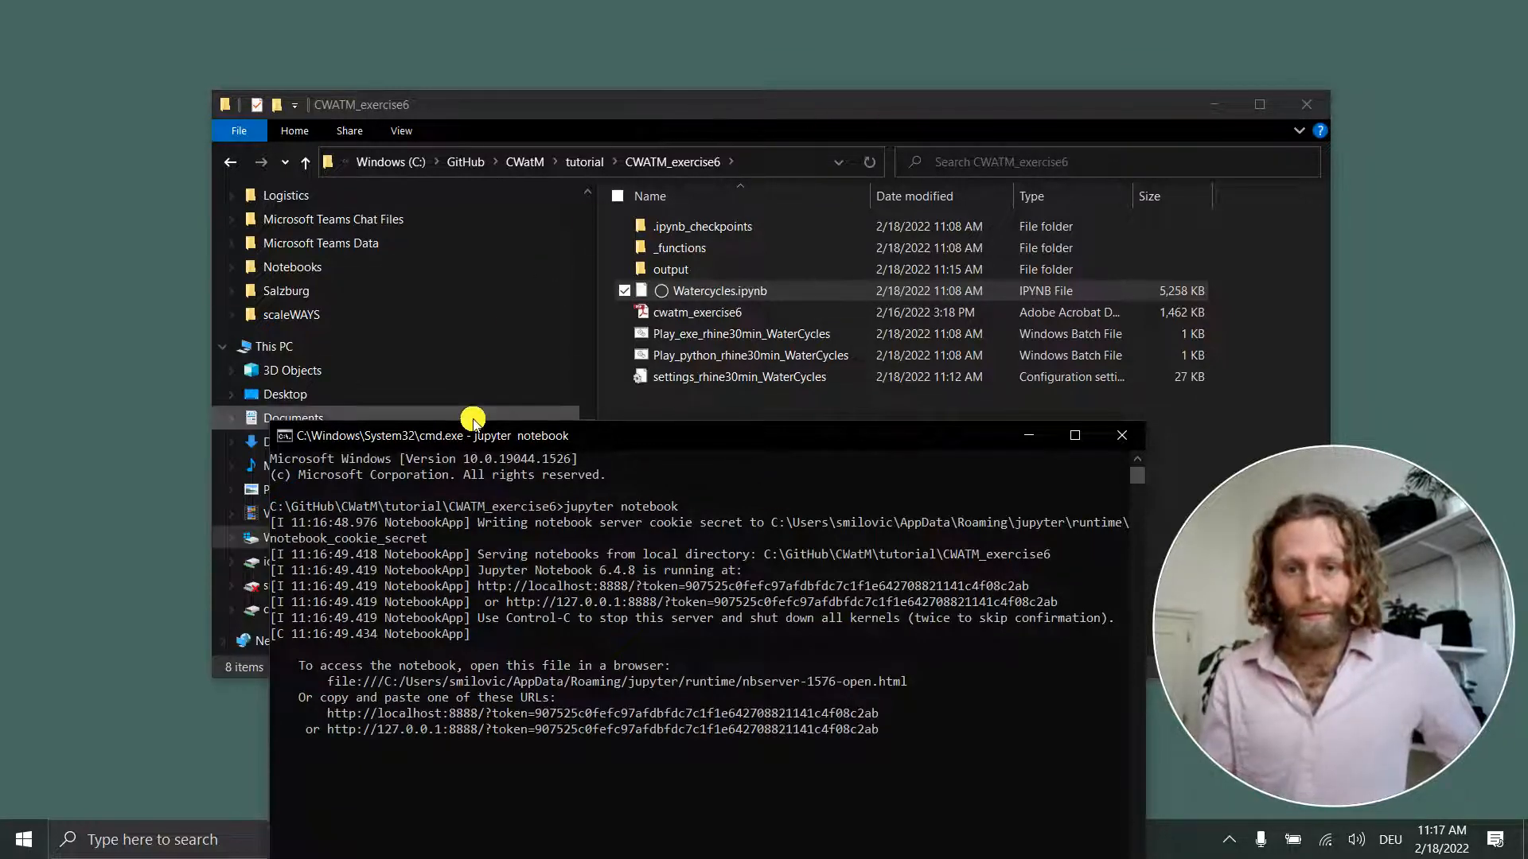
{"action": "left_click_drag", "start_coordinate": [606, 440], "coordinate": [753, 238]}
{"action": "left_click", "coordinate": [612, 839]}
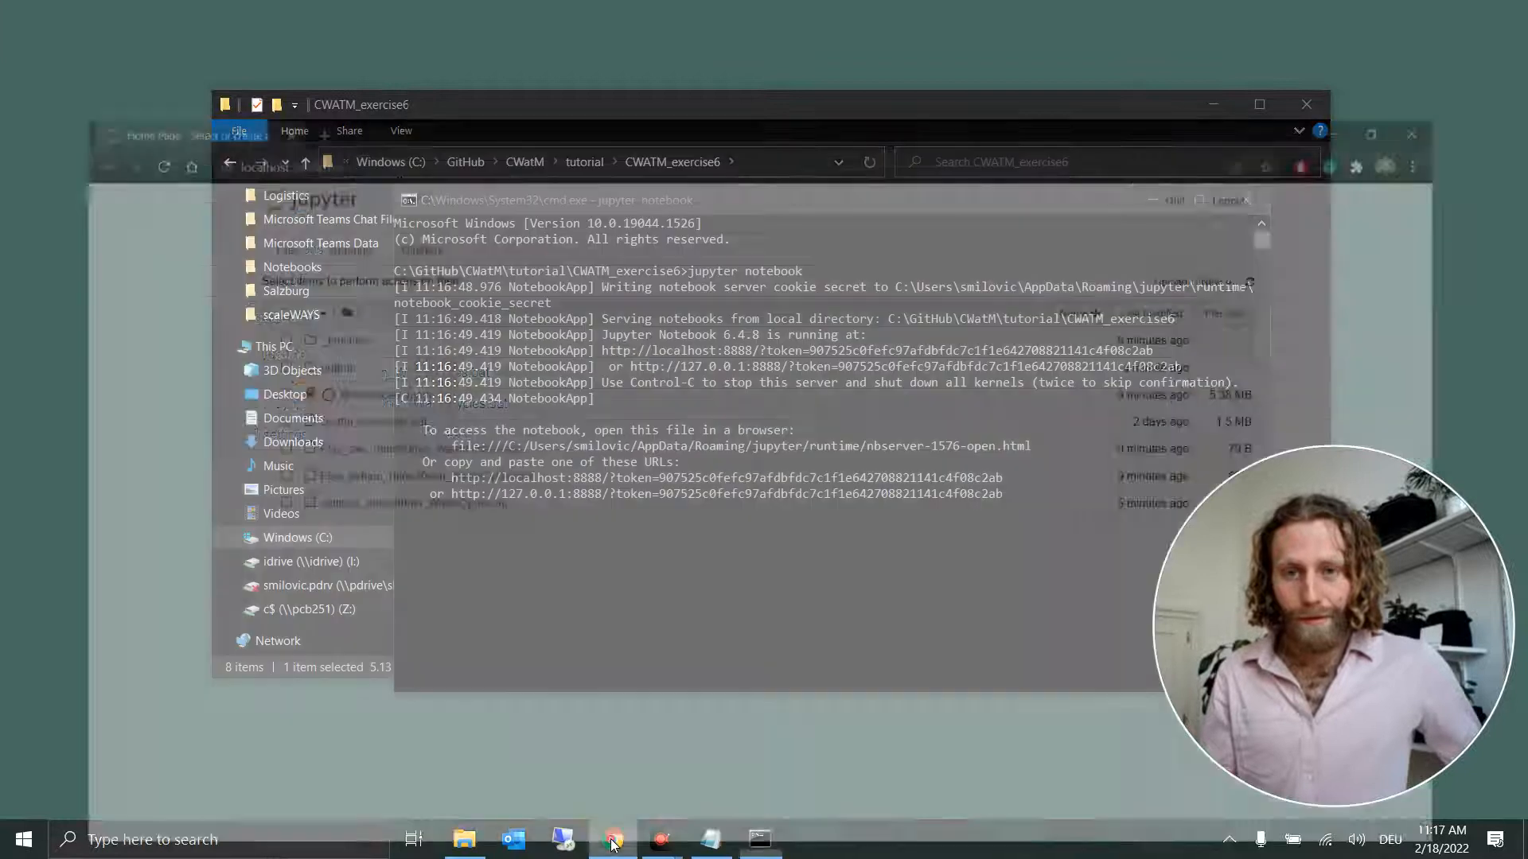
{"action": "left_click", "coordinate": [269, 15]}
{"action": "key", "text": "ctrl+v"}
{"action": "key", "text": "Return"}
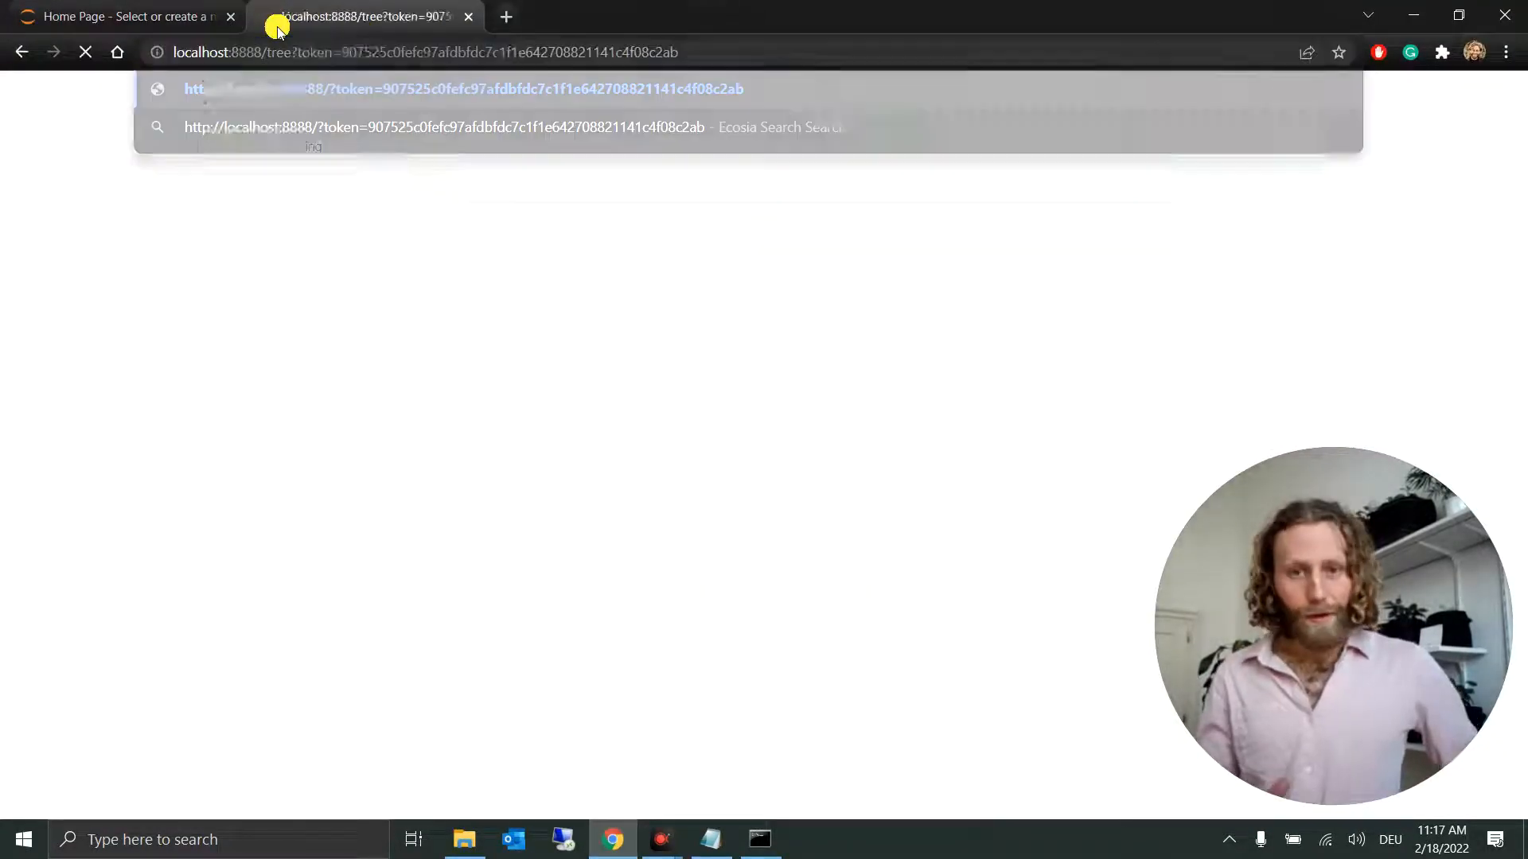
{"action": "left_click", "coordinate": [147, 13]}
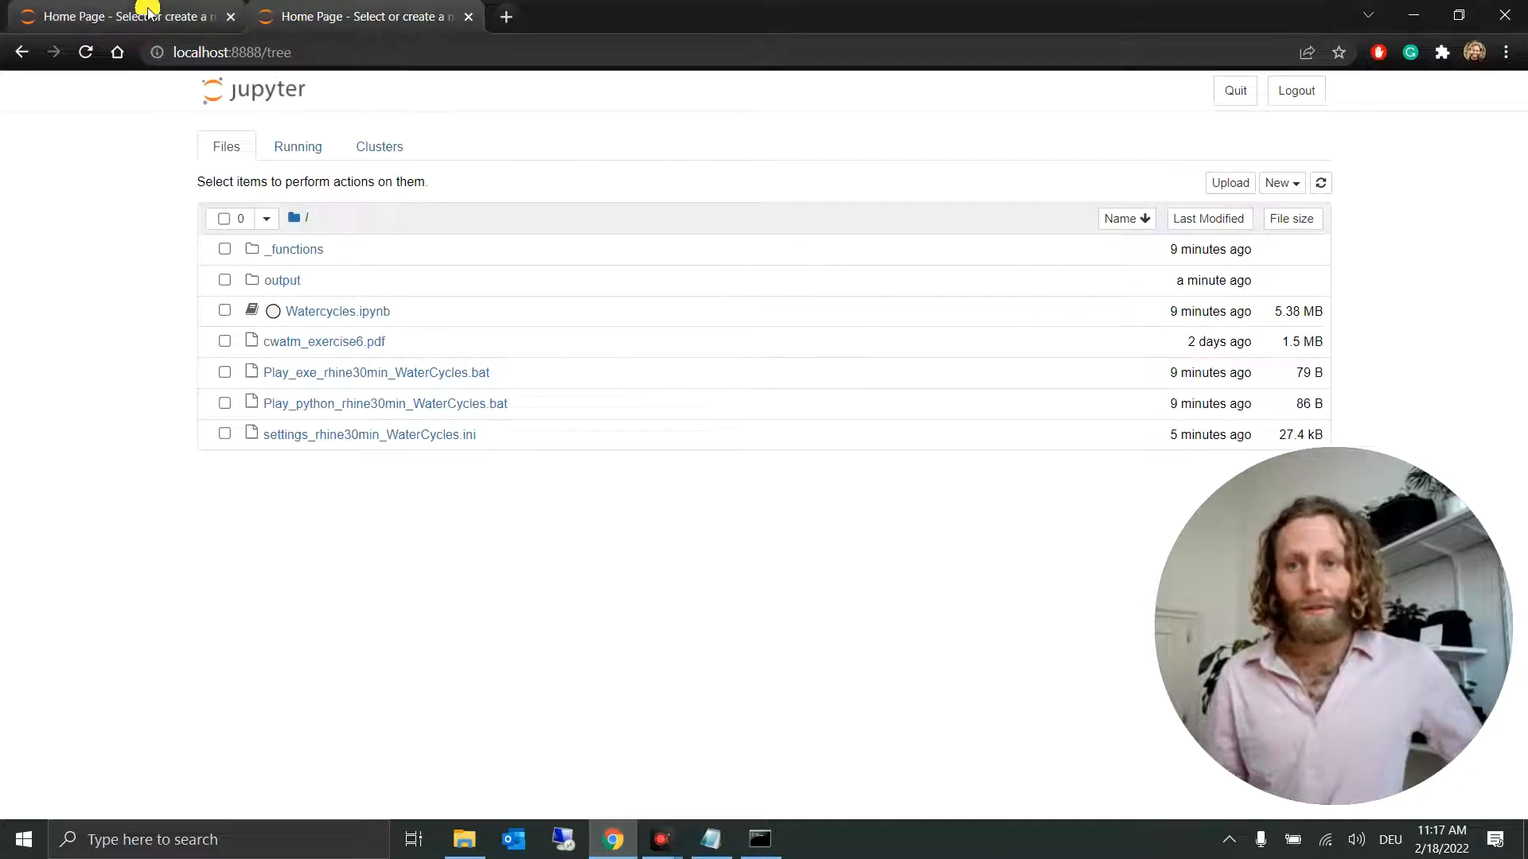
{"action": "left_click", "coordinate": [467, 17]}
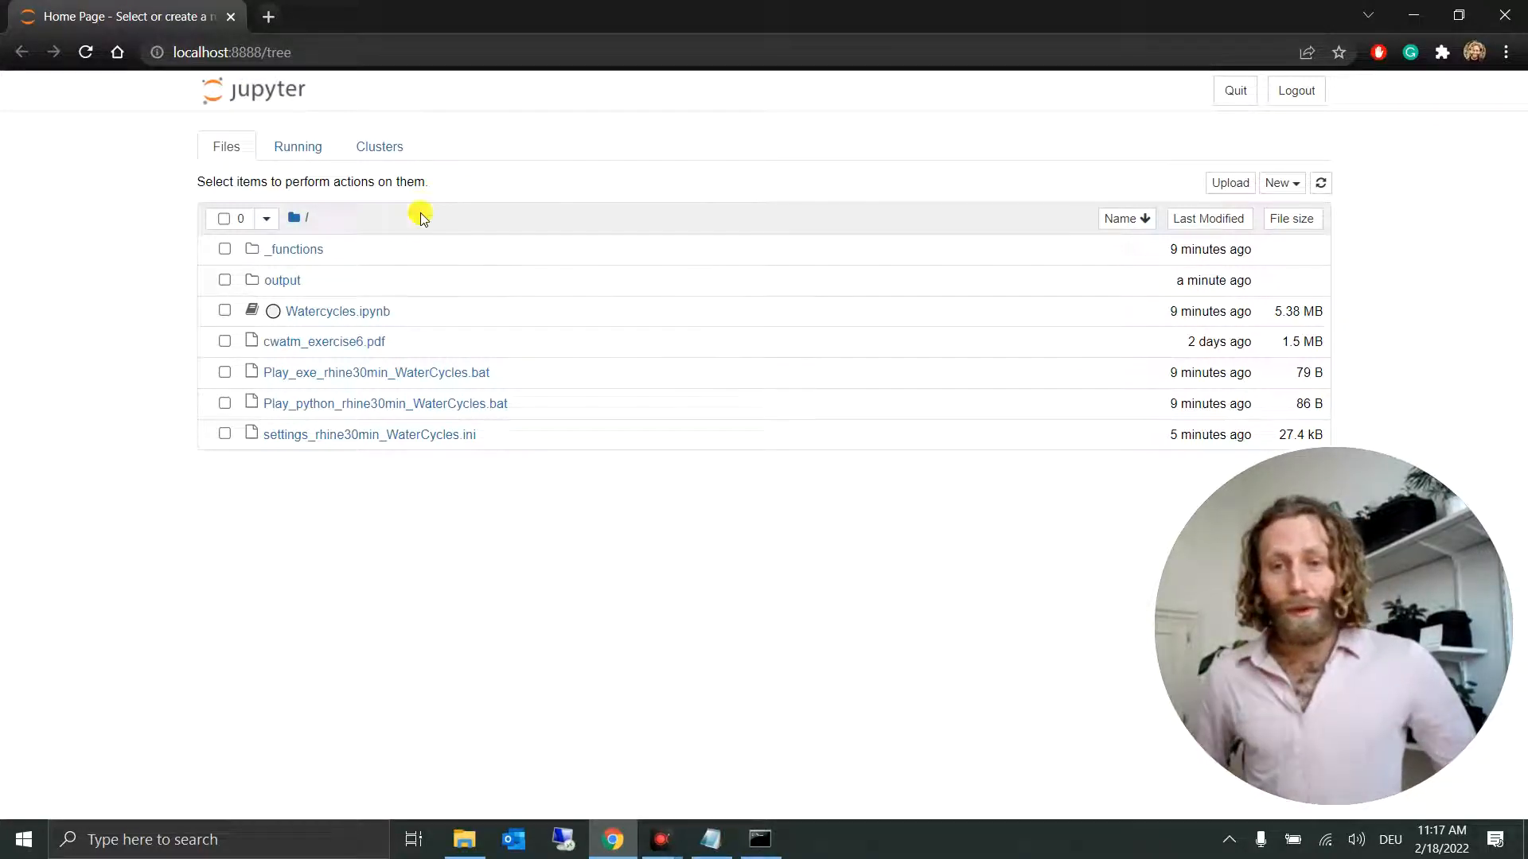
Step: Open Watercycles.ipynb from the Jupyter file list, restart its kernel and run all cells
{"action": "left_click", "coordinate": [337, 321]}
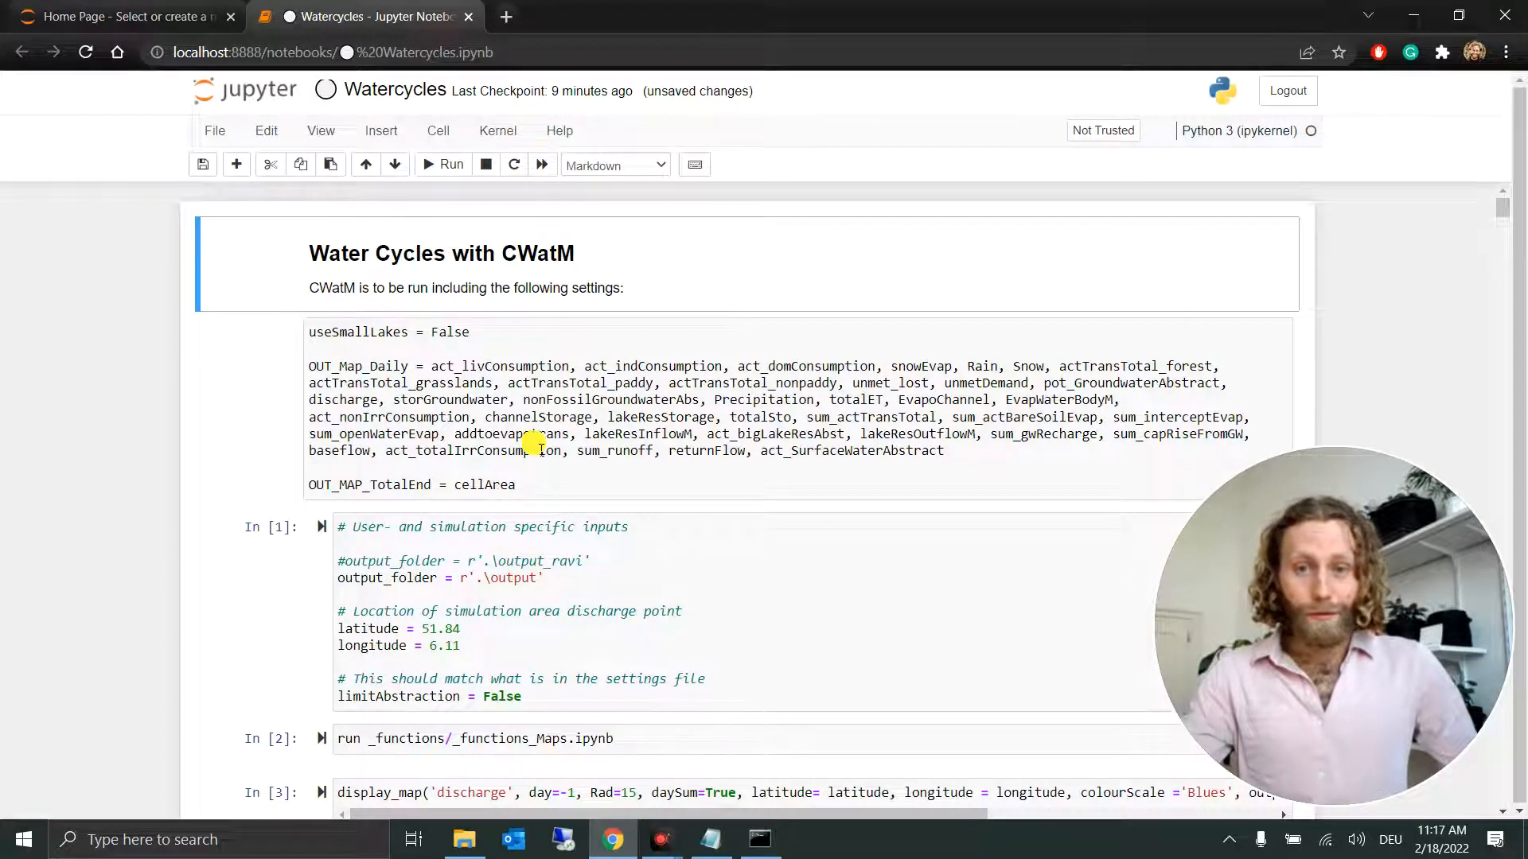
{"action": "left_click", "coordinate": [548, 167]}
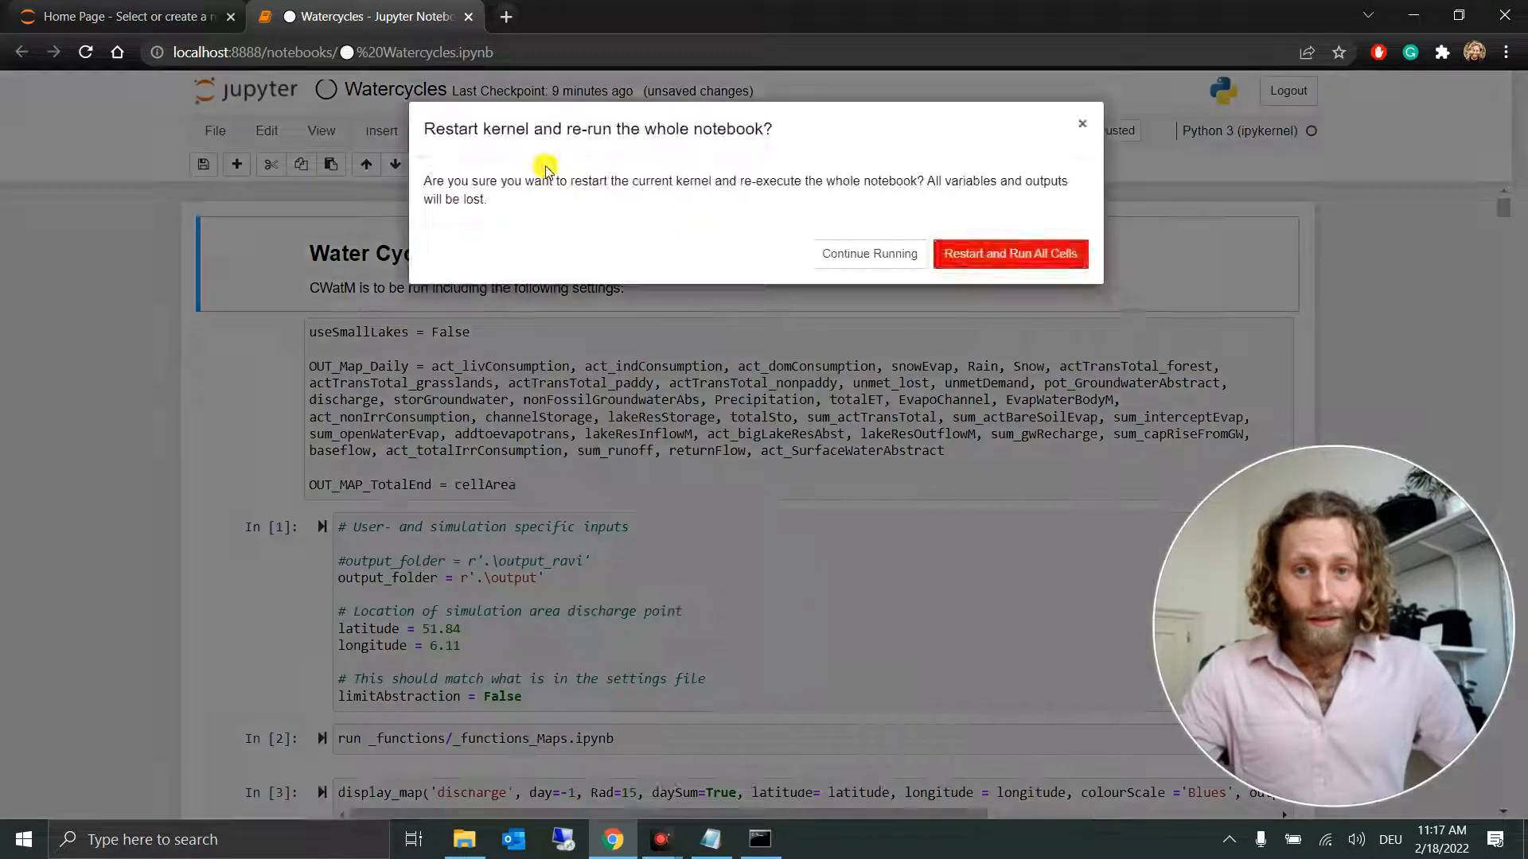
{"action": "left_click", "coordinate": [989, 253]}
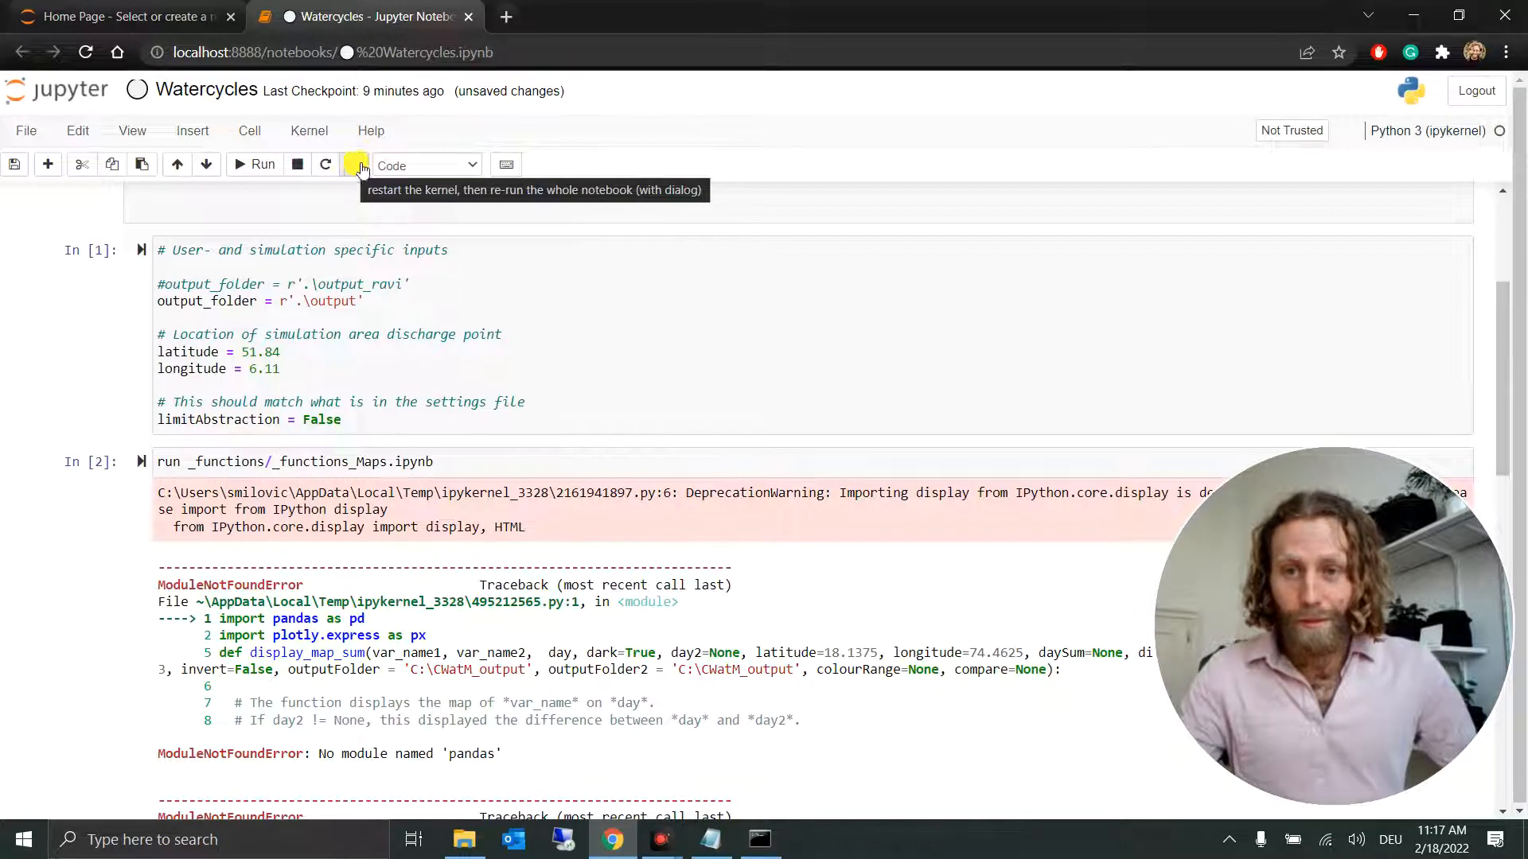
Step: Review the notebook's import errors and enter the command pip install pandas in a new command prompt
{"action": "scroll", "coordinate": [720, 239], "scroll_direction": "down", "scroll_amount": 2}
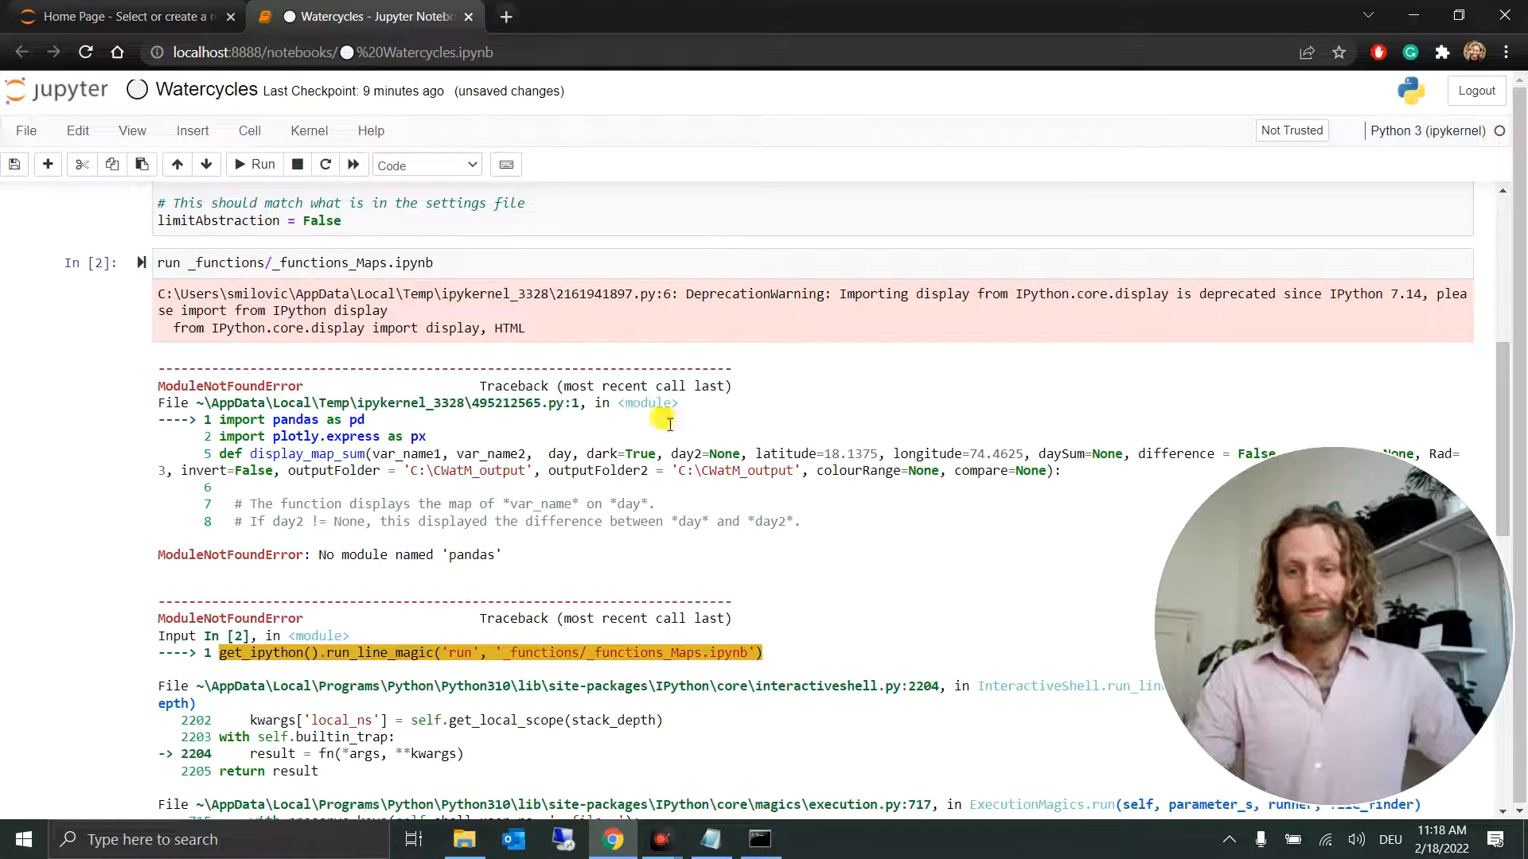
{"action": "scroll", "coordinate": [489, 539], "scroll_direction": "down", "scroll_amount": 1}
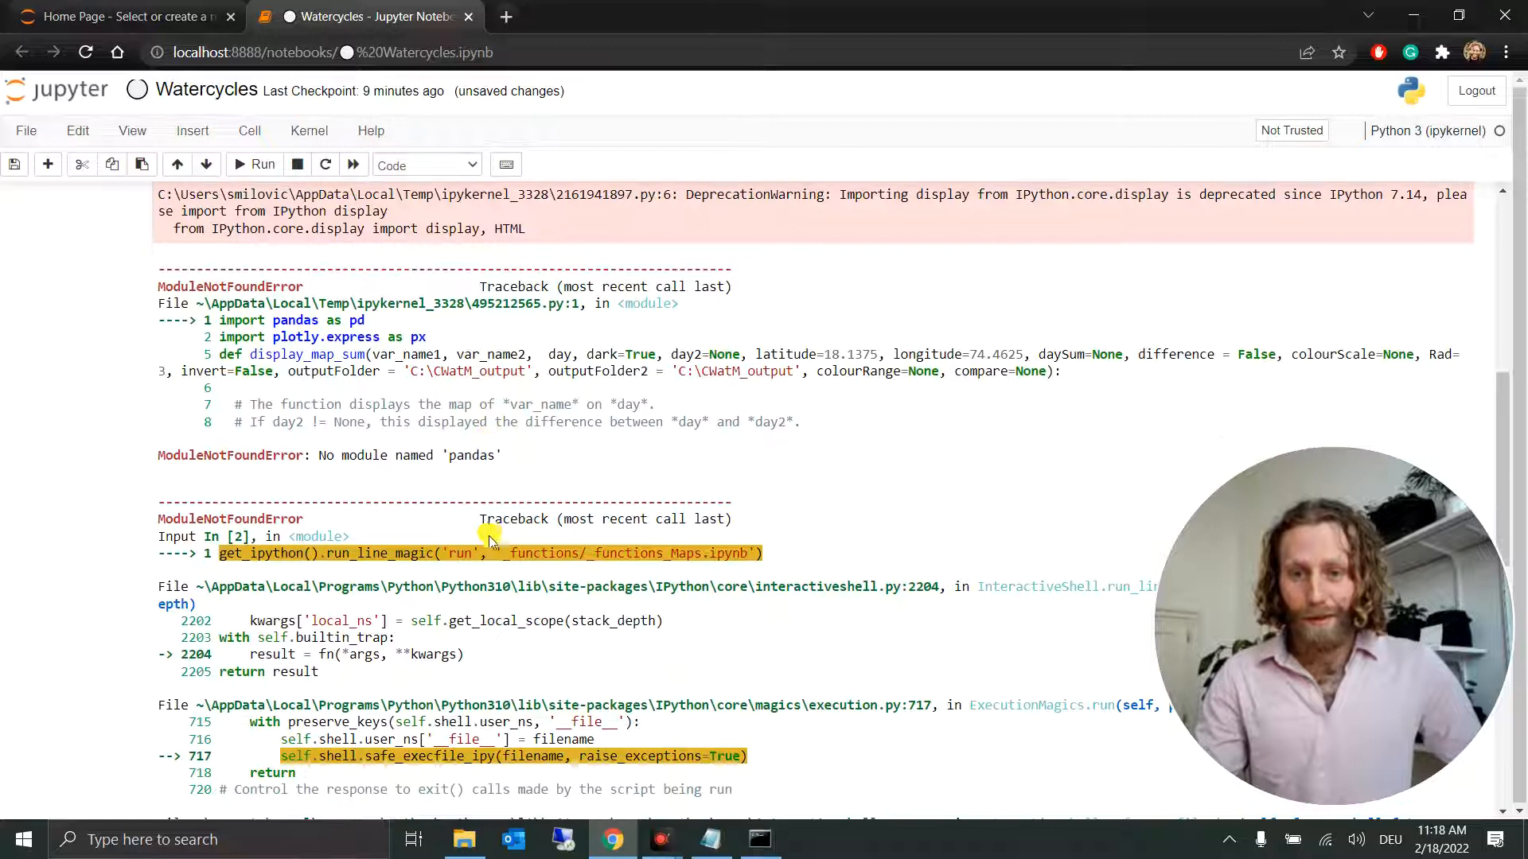
{"action": "scroll", "coordinate": [493, 531], "scroll_direction": "down", "scroll_amount": 1}
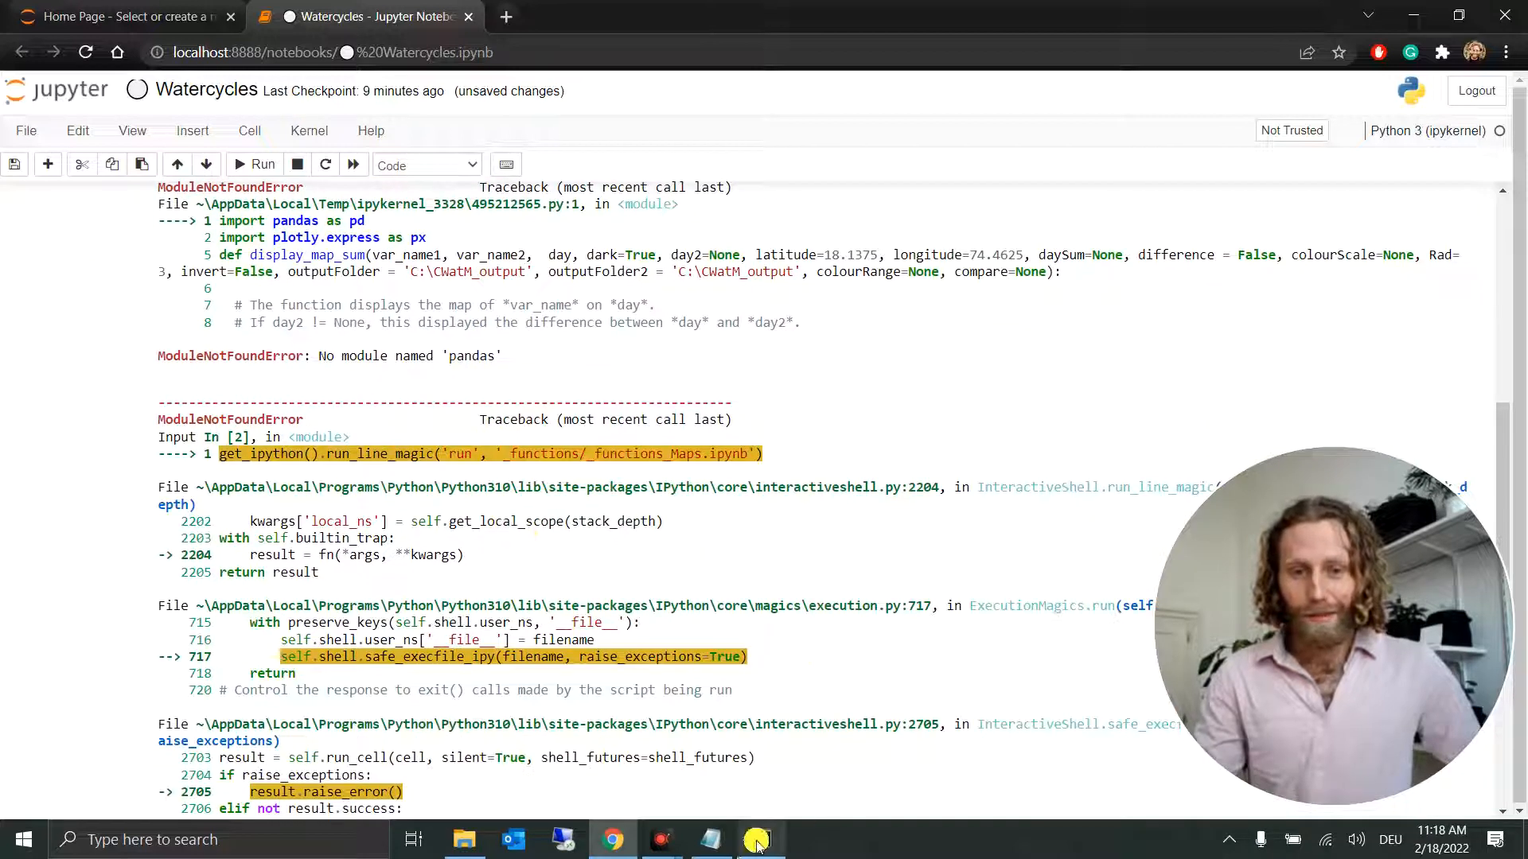
{"action": "mouse_move", "coordinate": [757, 840]}
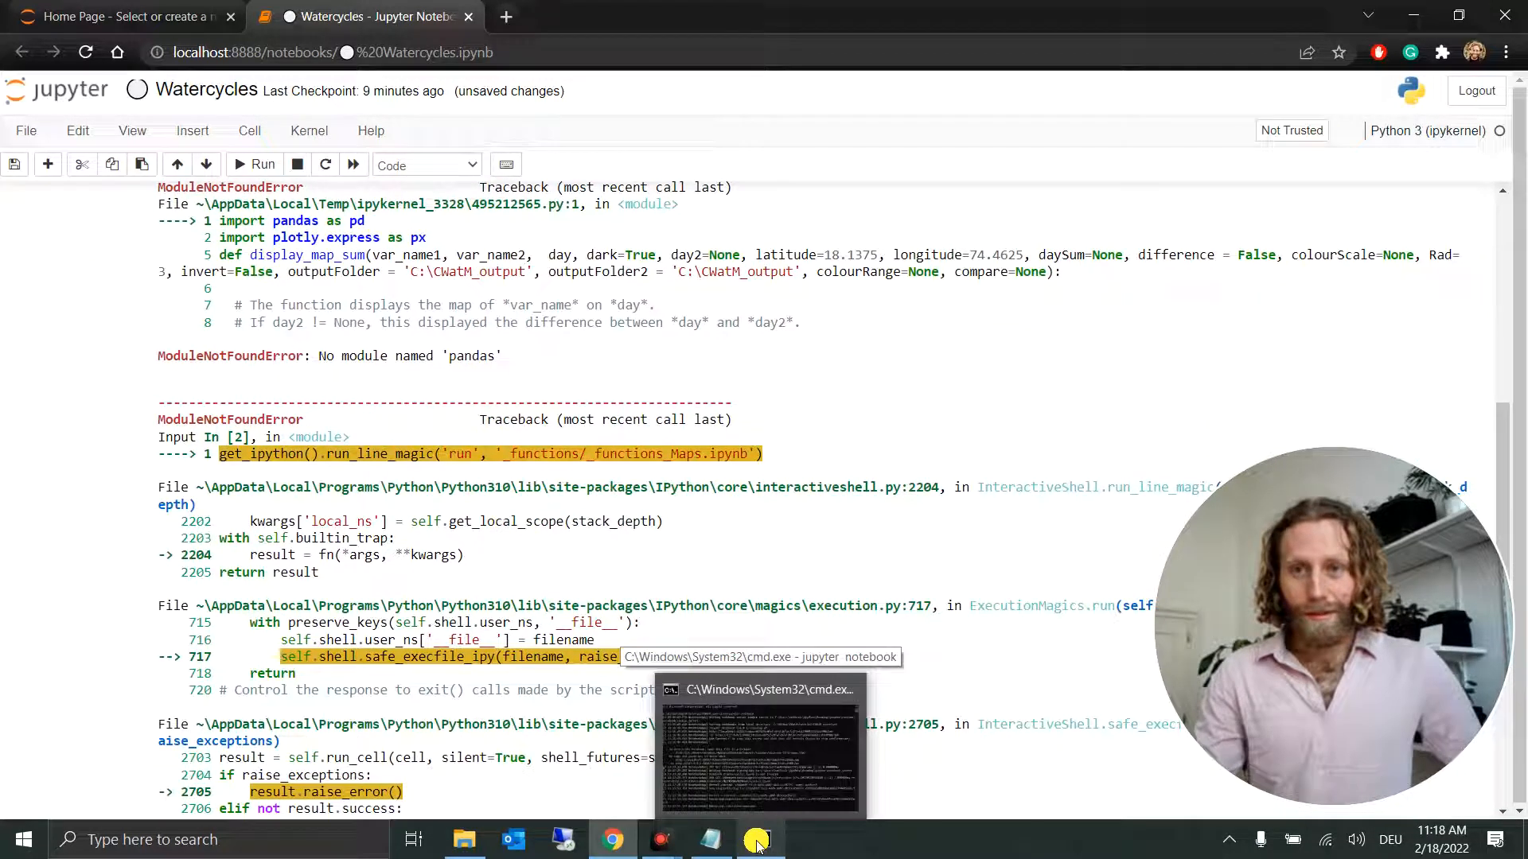
{"action": "left_click", "coordinate": [273, 840]}
{"action": "type", "text": "cmd"}
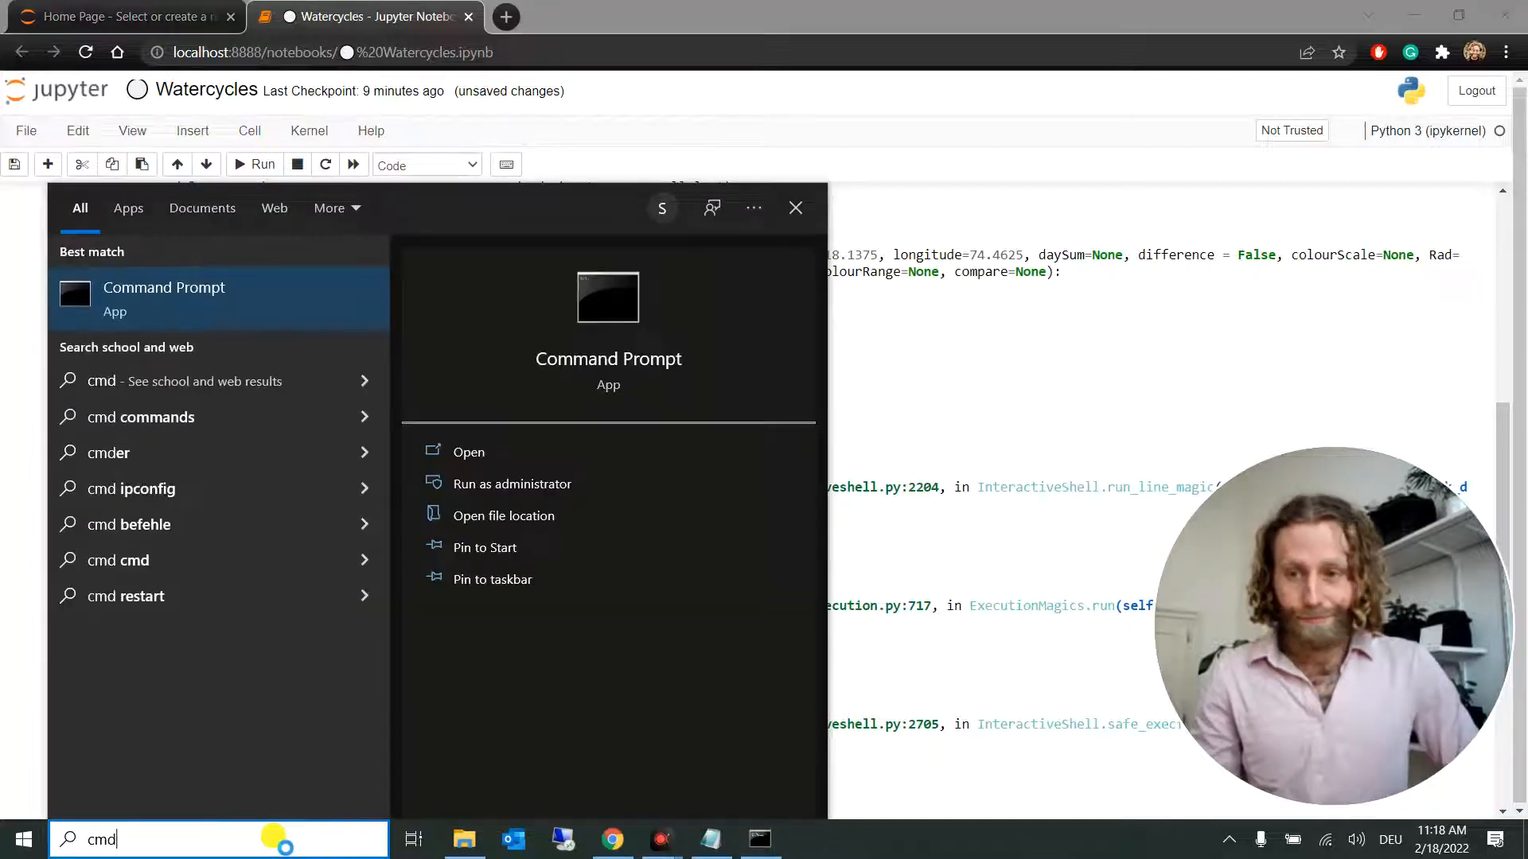
{"action": "key", "text": "Return"}
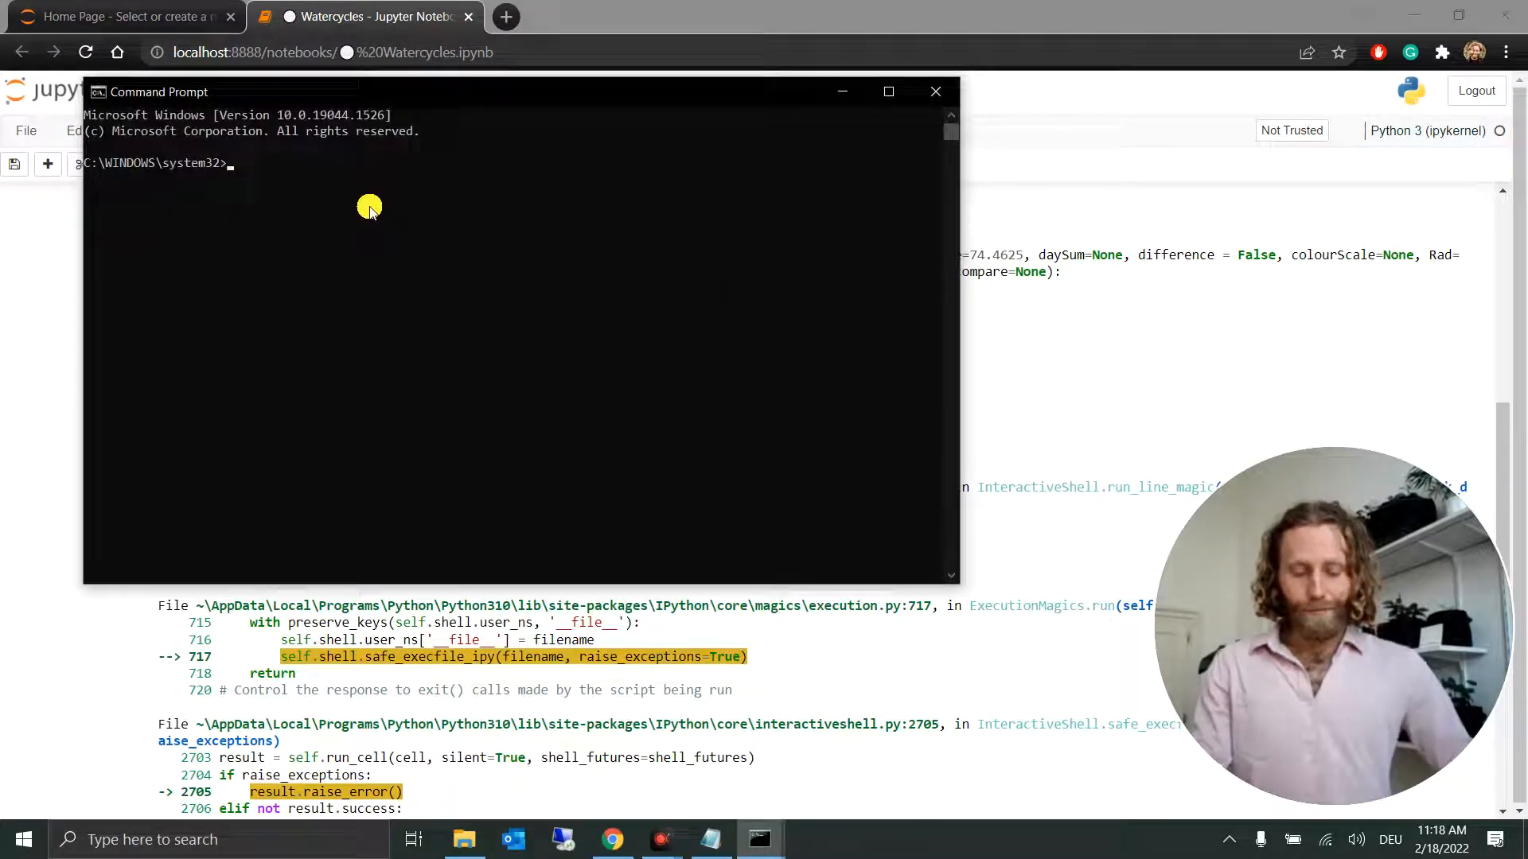
{"action": "type", "text": "pip install pandas"}
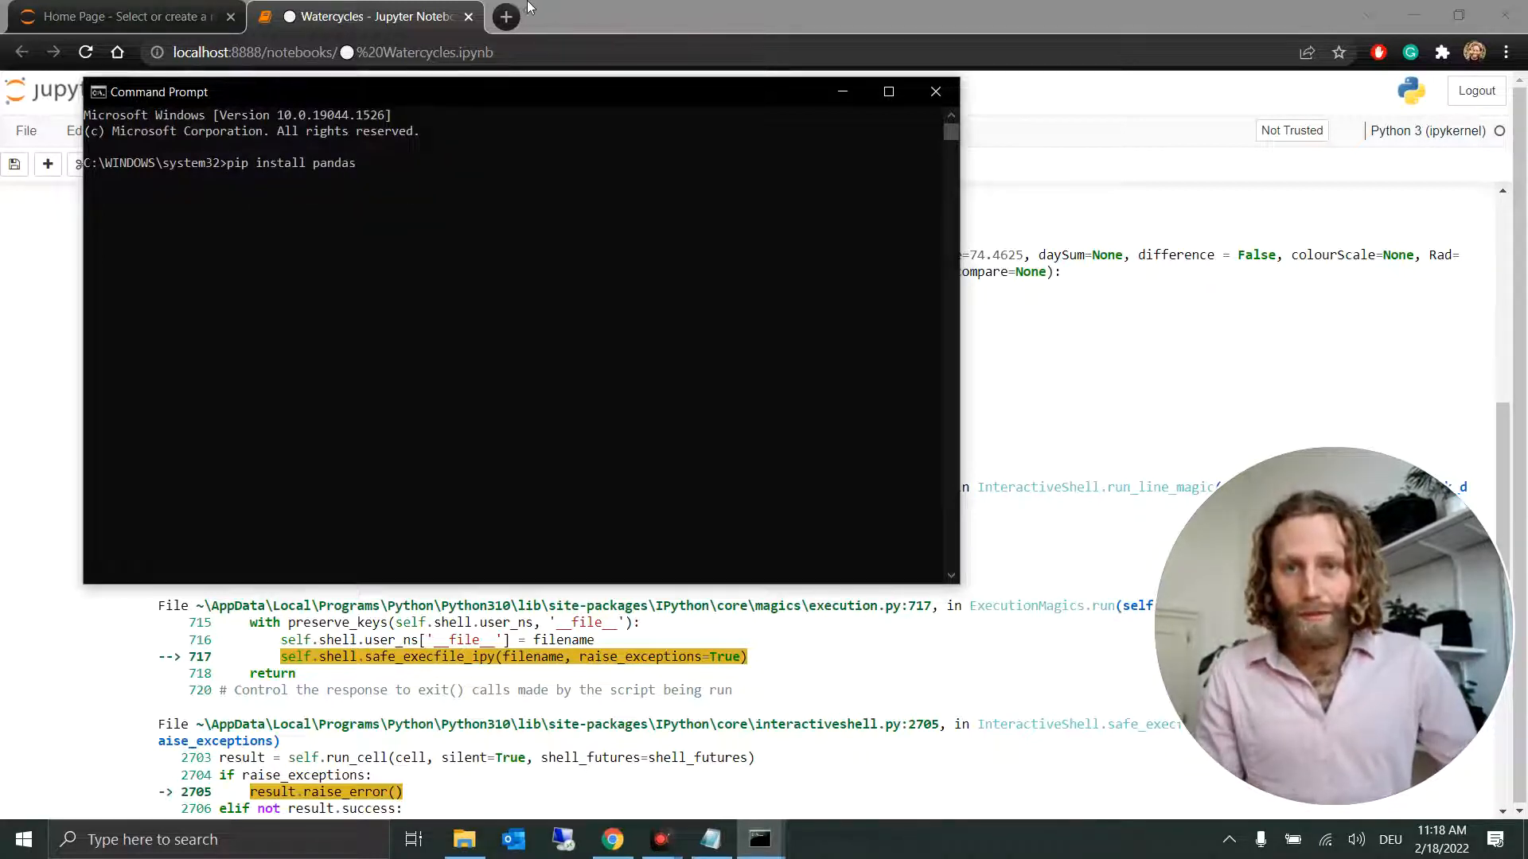
Step: Search the web for "pip python pandas" and copy the install command from the pandas PyPI page
{"action": "left_click", "coordinate": [506, 16]}
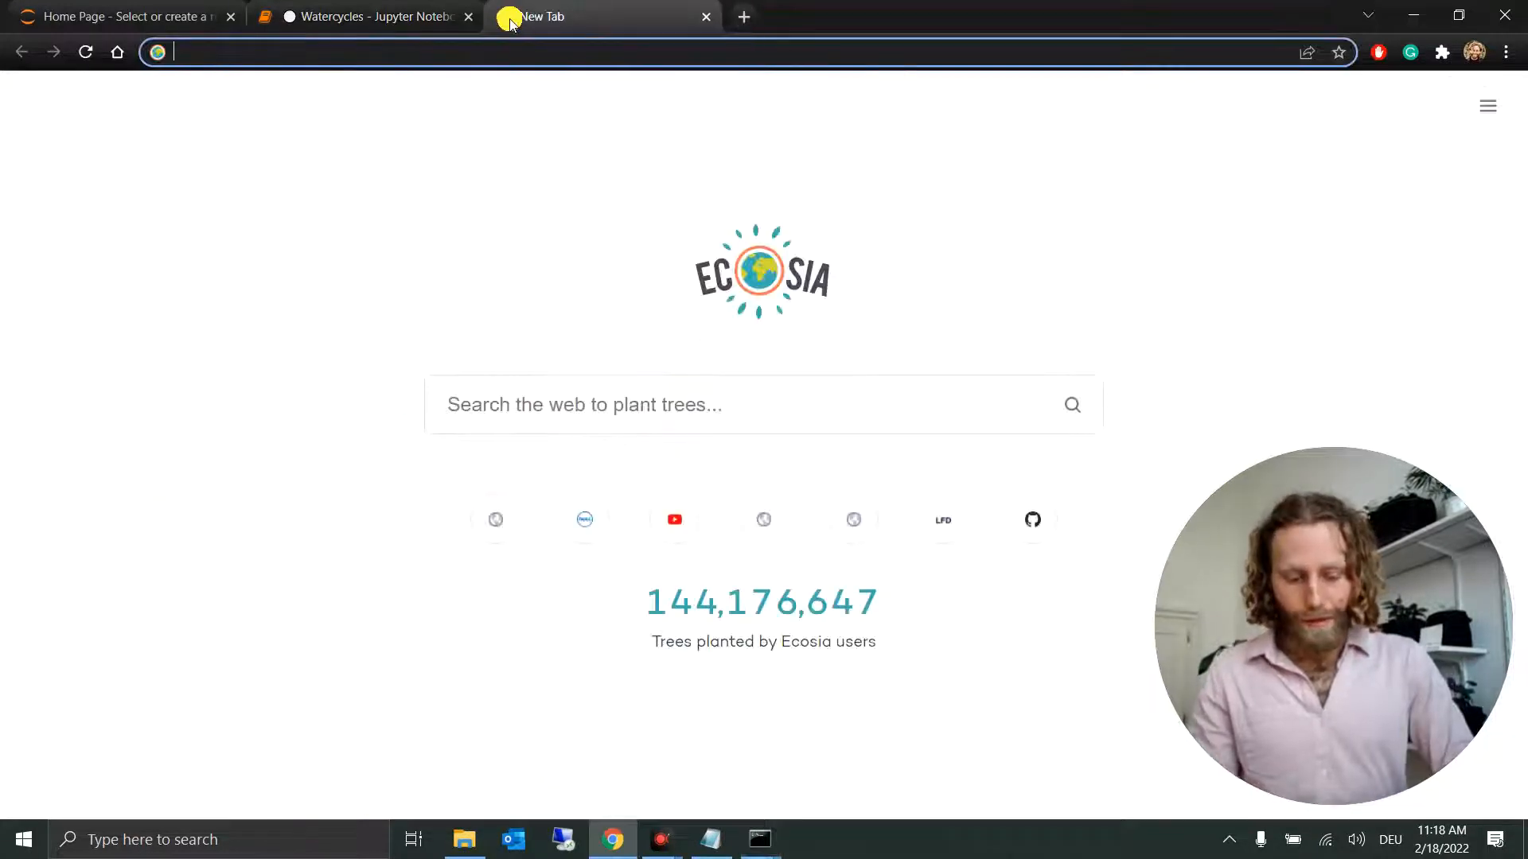
{"action": "type", "text": "pip python pandas"}
{"action": "key", "text": "Return"}
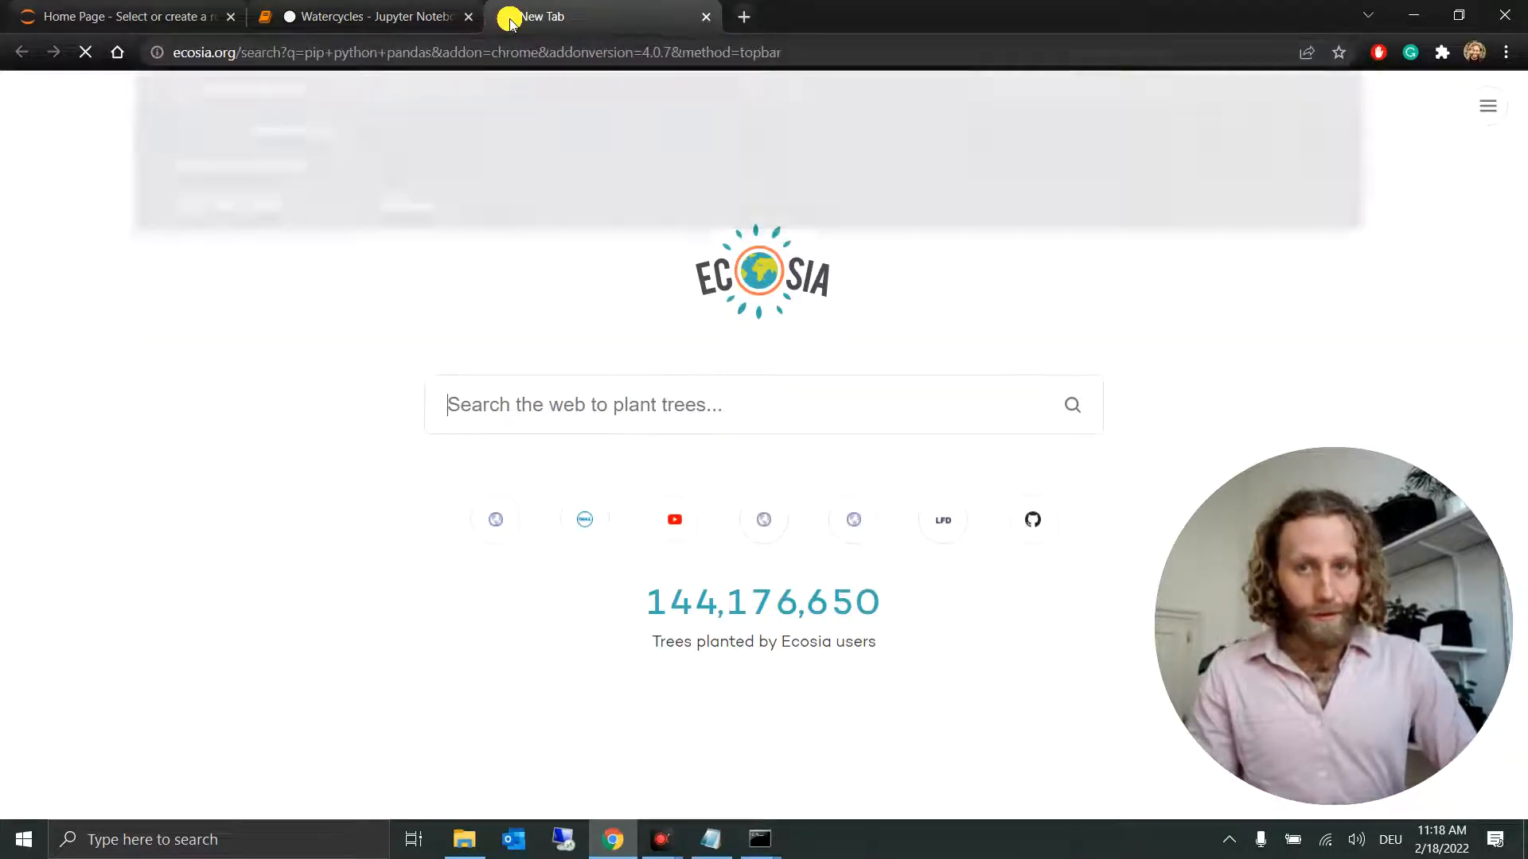
{"action": "scroll", "coordinate": [140, 466], "scroll_direction": "down", "scroll_amount": 2}
{"action": "left_click", "coordinate": [199, 595]}
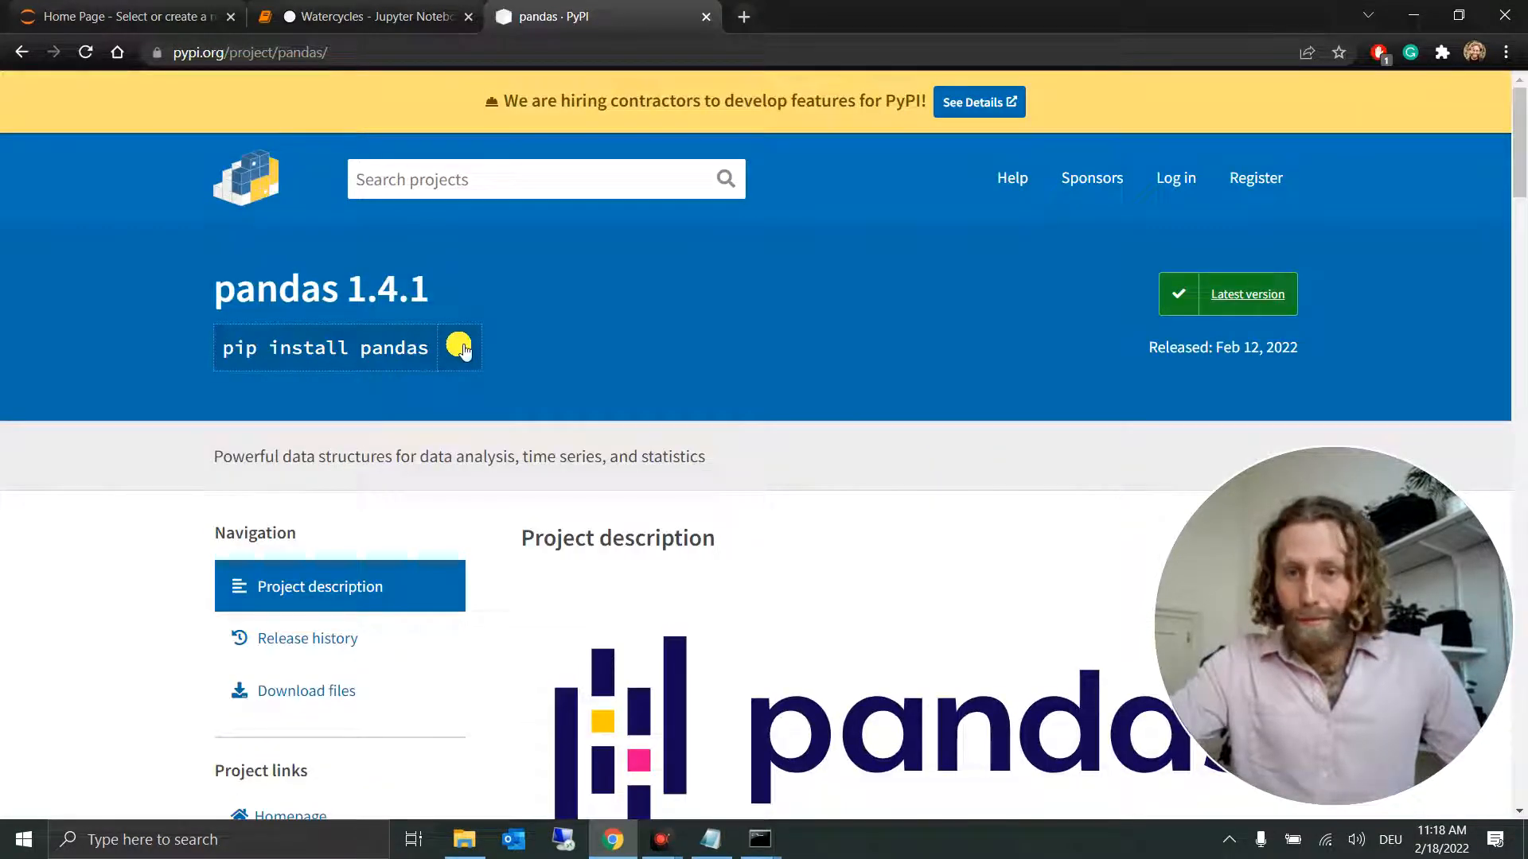
{"action": "left_click", "coordinate": [459, 347]}
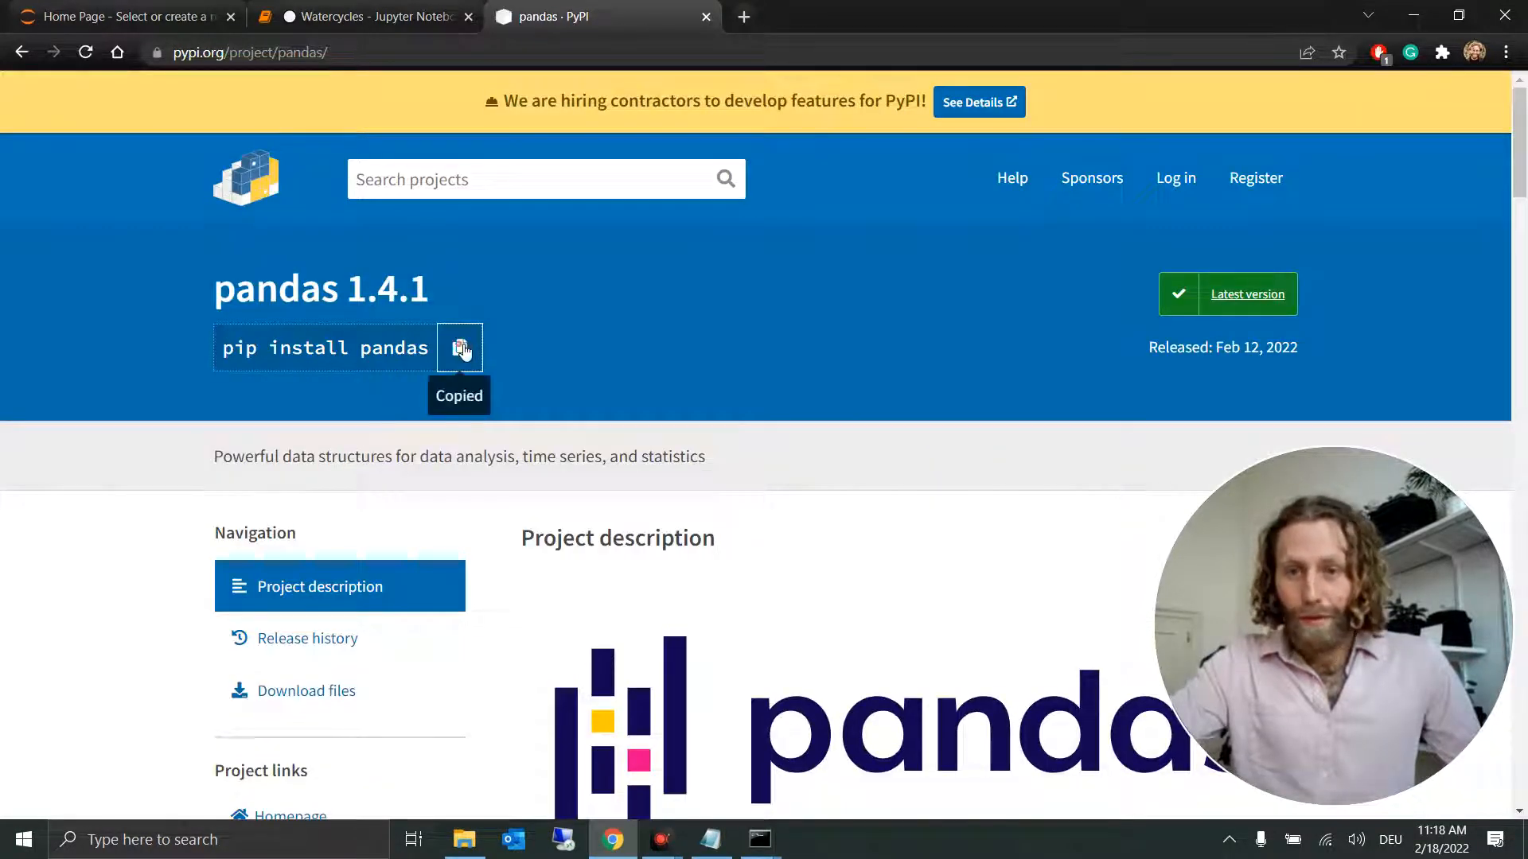
Step: Switch back to the new command prompt and run pip install pandas
{"action": "left_click", "coordinate": [1412, 30]}
{"action": "key", "text": "ctrl+v"}
{"action": "left_click", "coordinate": [365, 169]}
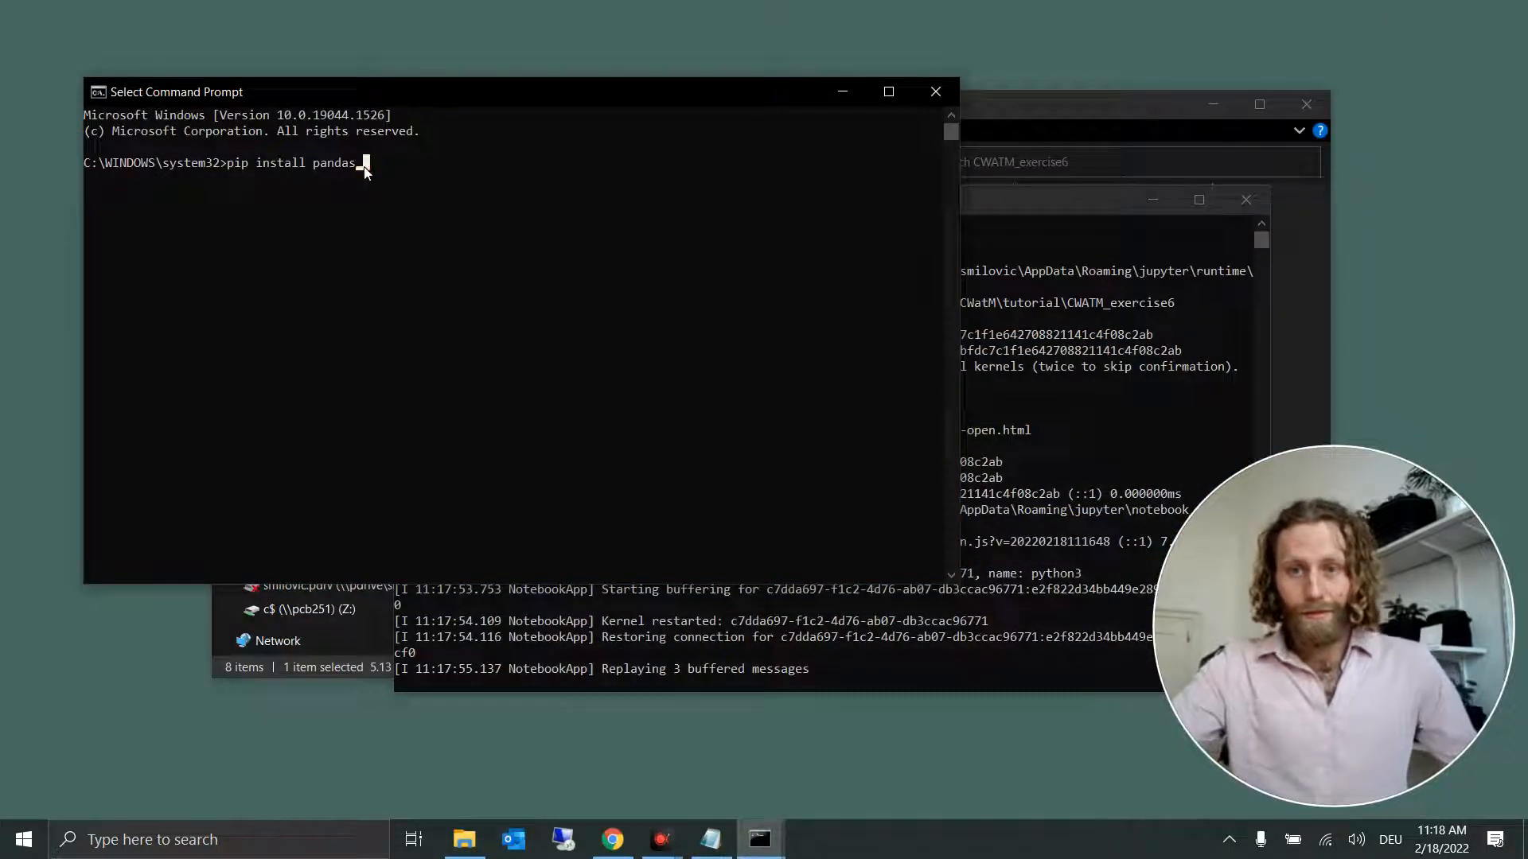
{"action": "key", "text": "Return"}
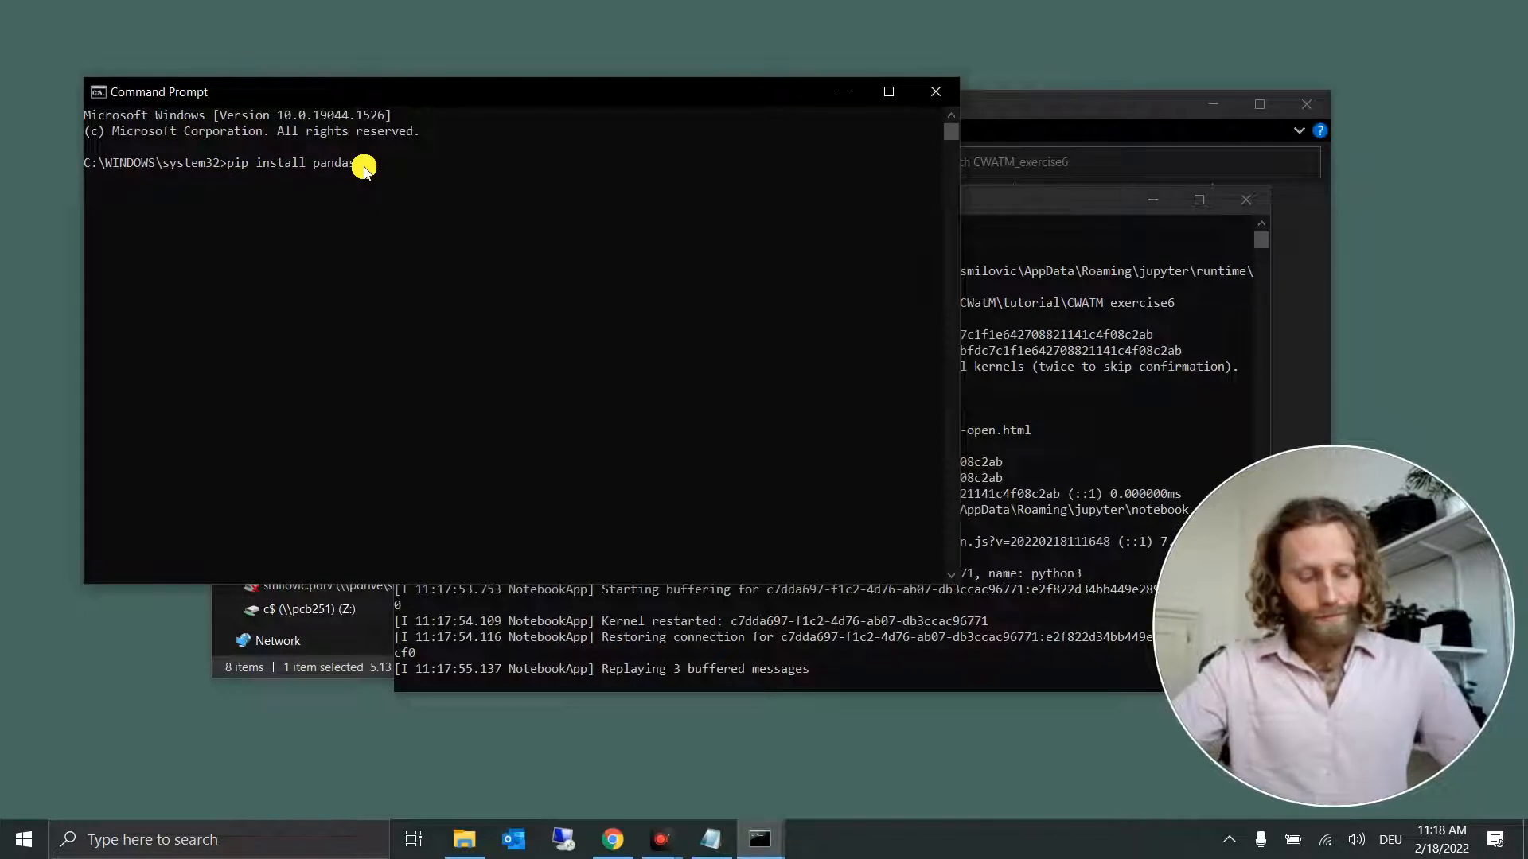
{"action": "key", "text": "Return"}
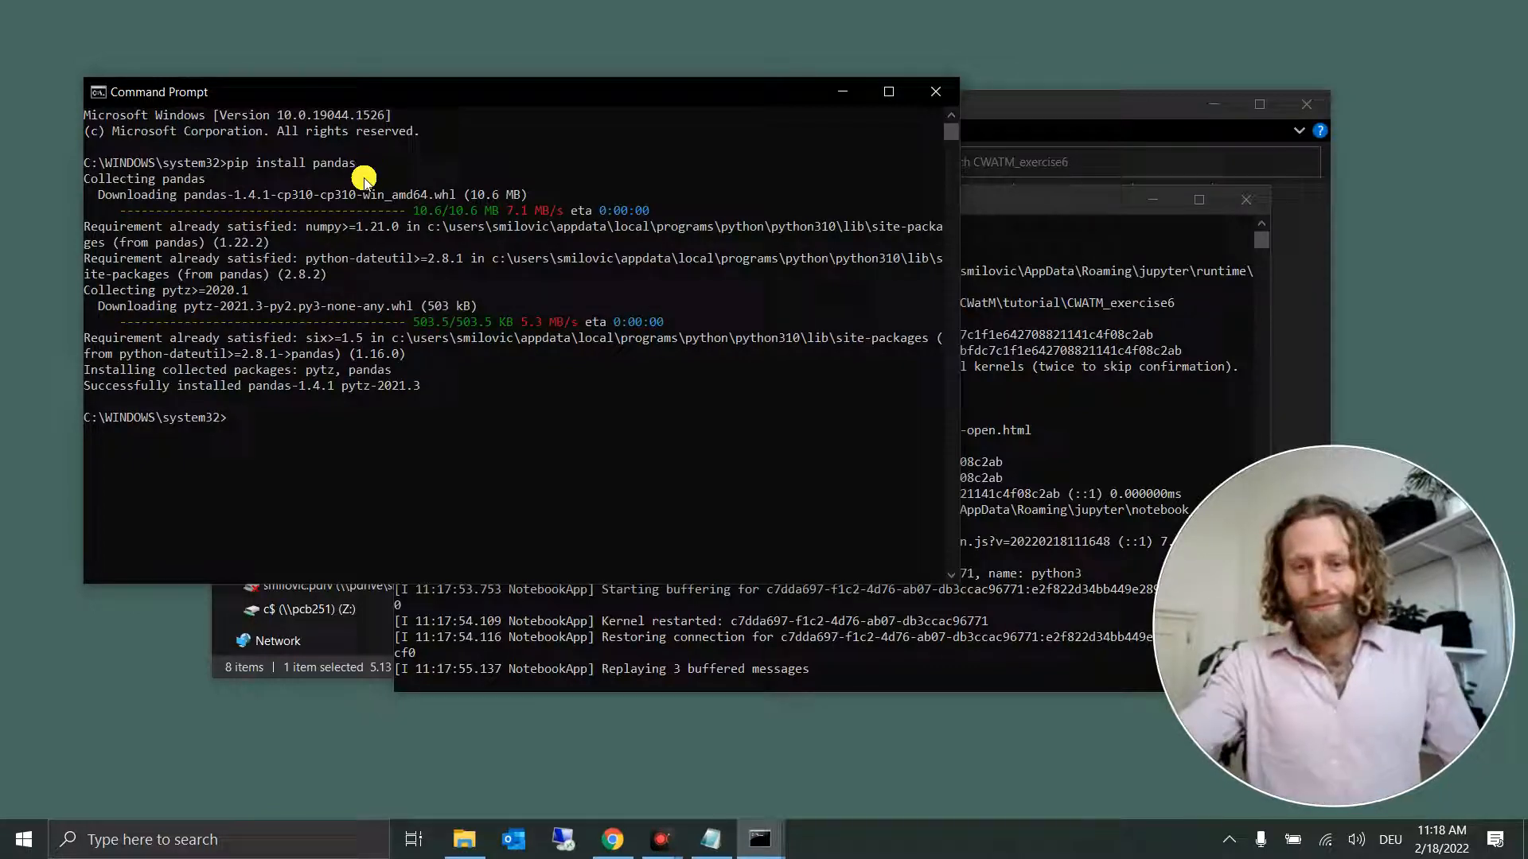
Step: Return to the Watercycles notebook in the browser, restart its kernel and run all cells, checking the discharge map output
{"action": "mouse_move", "coordinate": [613, 840]}
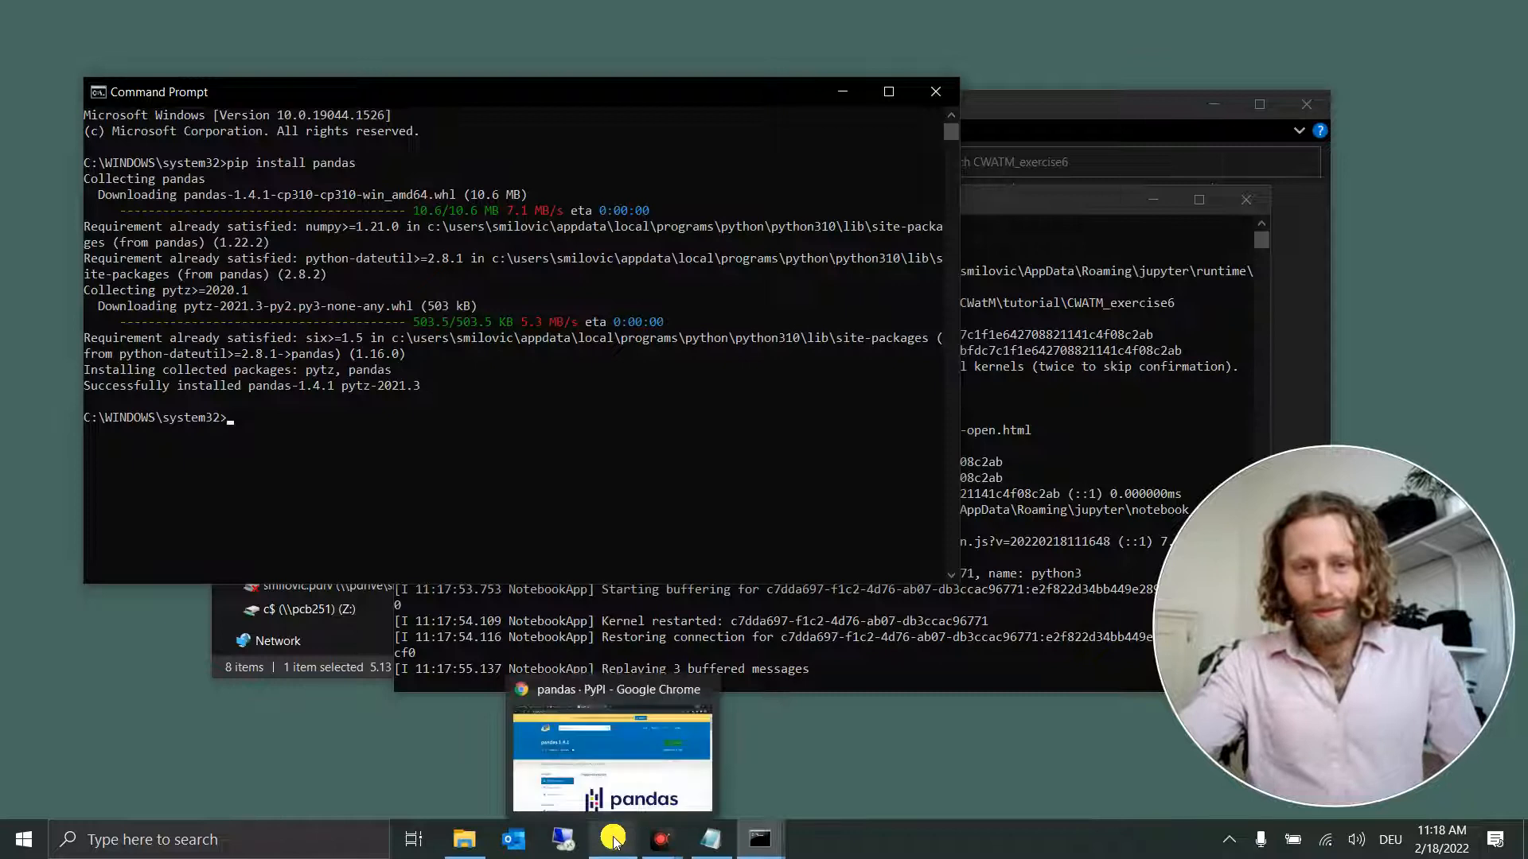
{"action": "left_click", "coordinate": [1103, 393]}
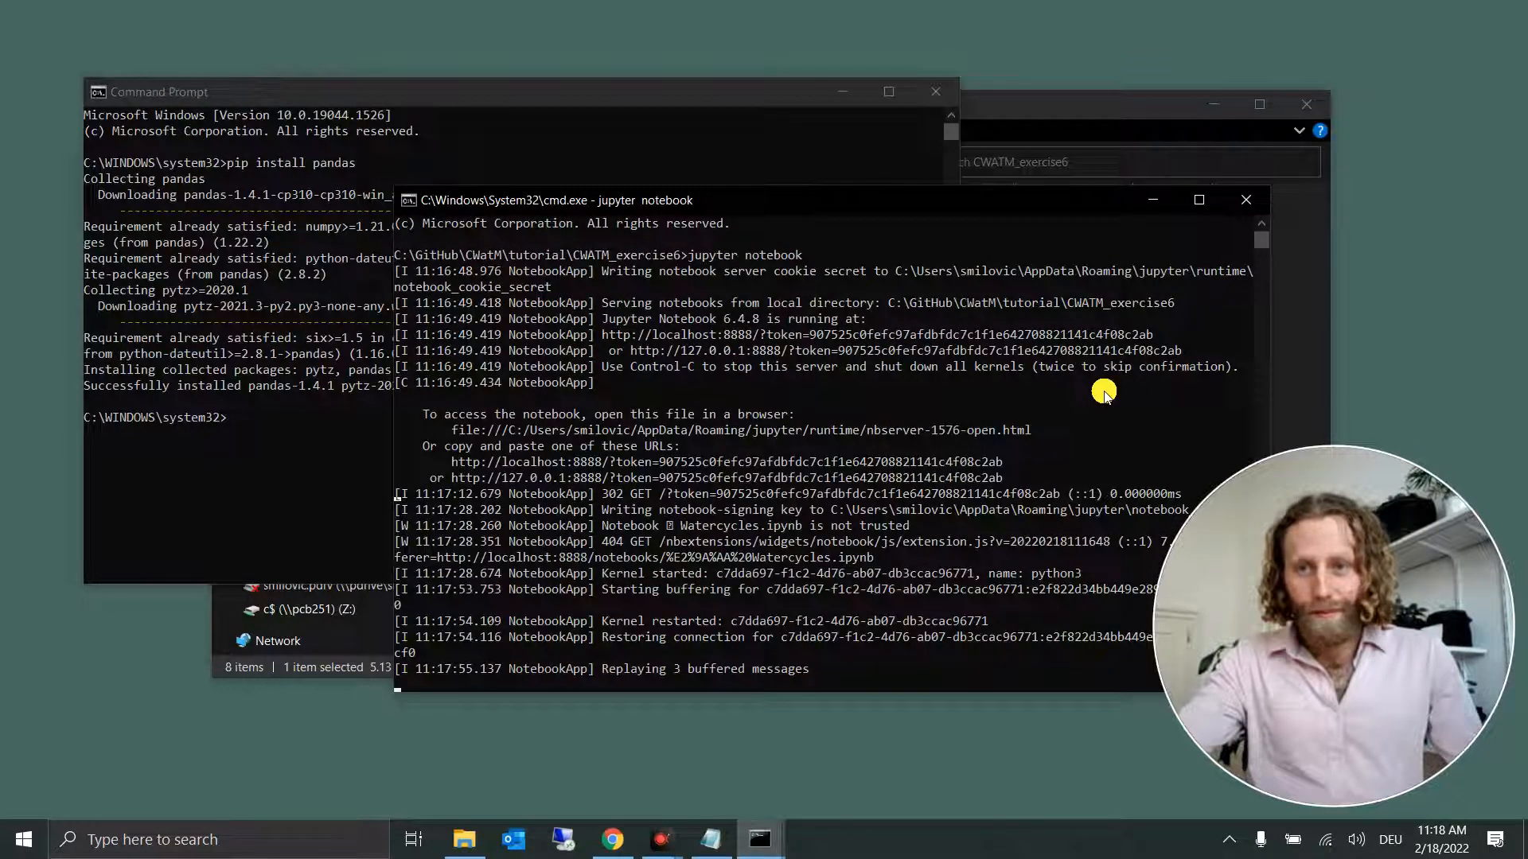
{"action": "left_click", "coordinate": [613, 839]}
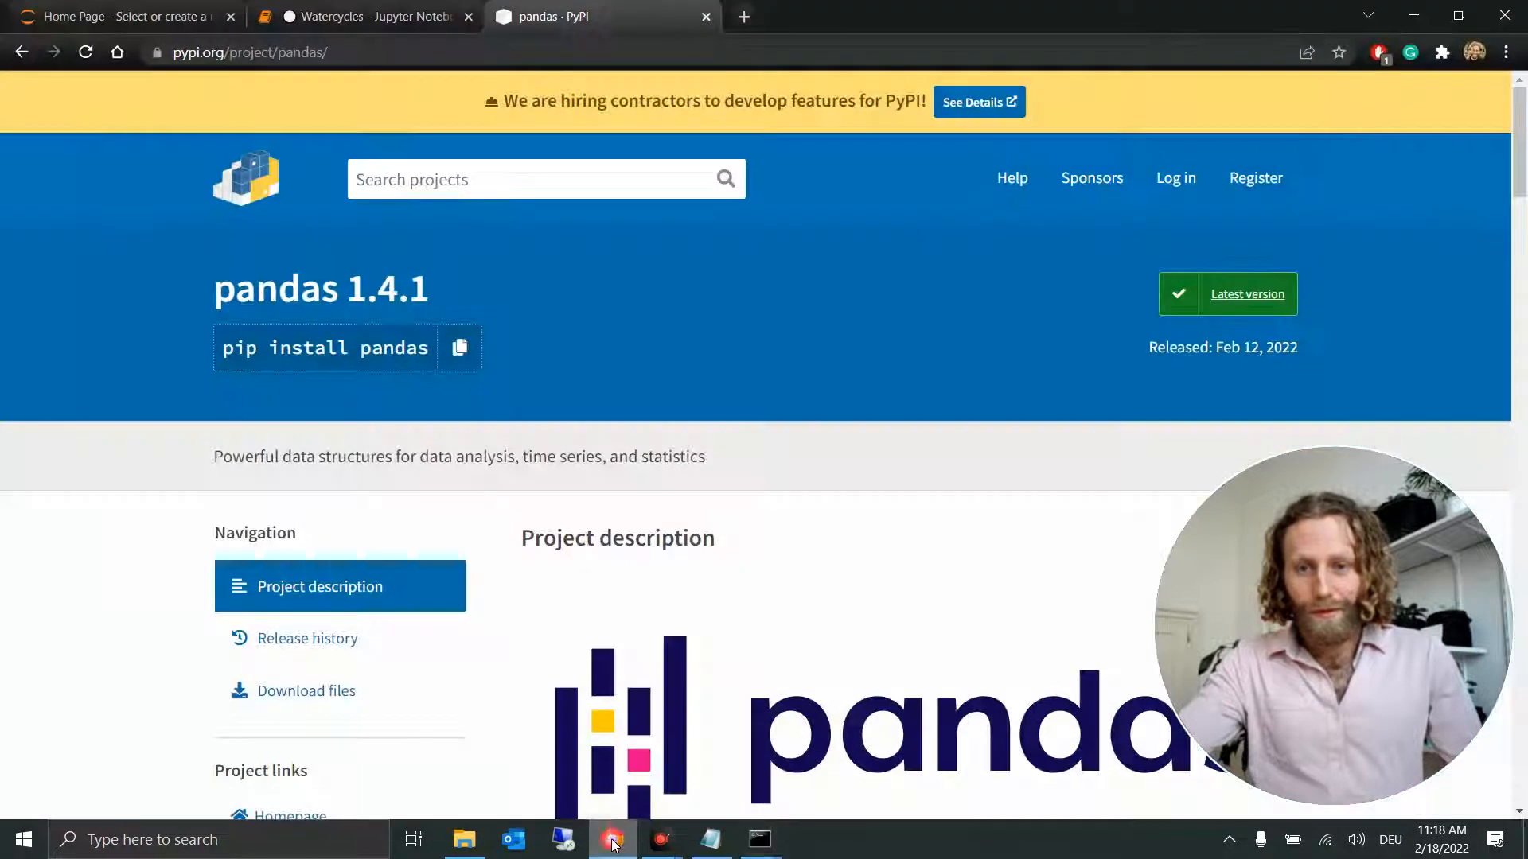
{"action": "left_click", "coordinate": [335, 15]}
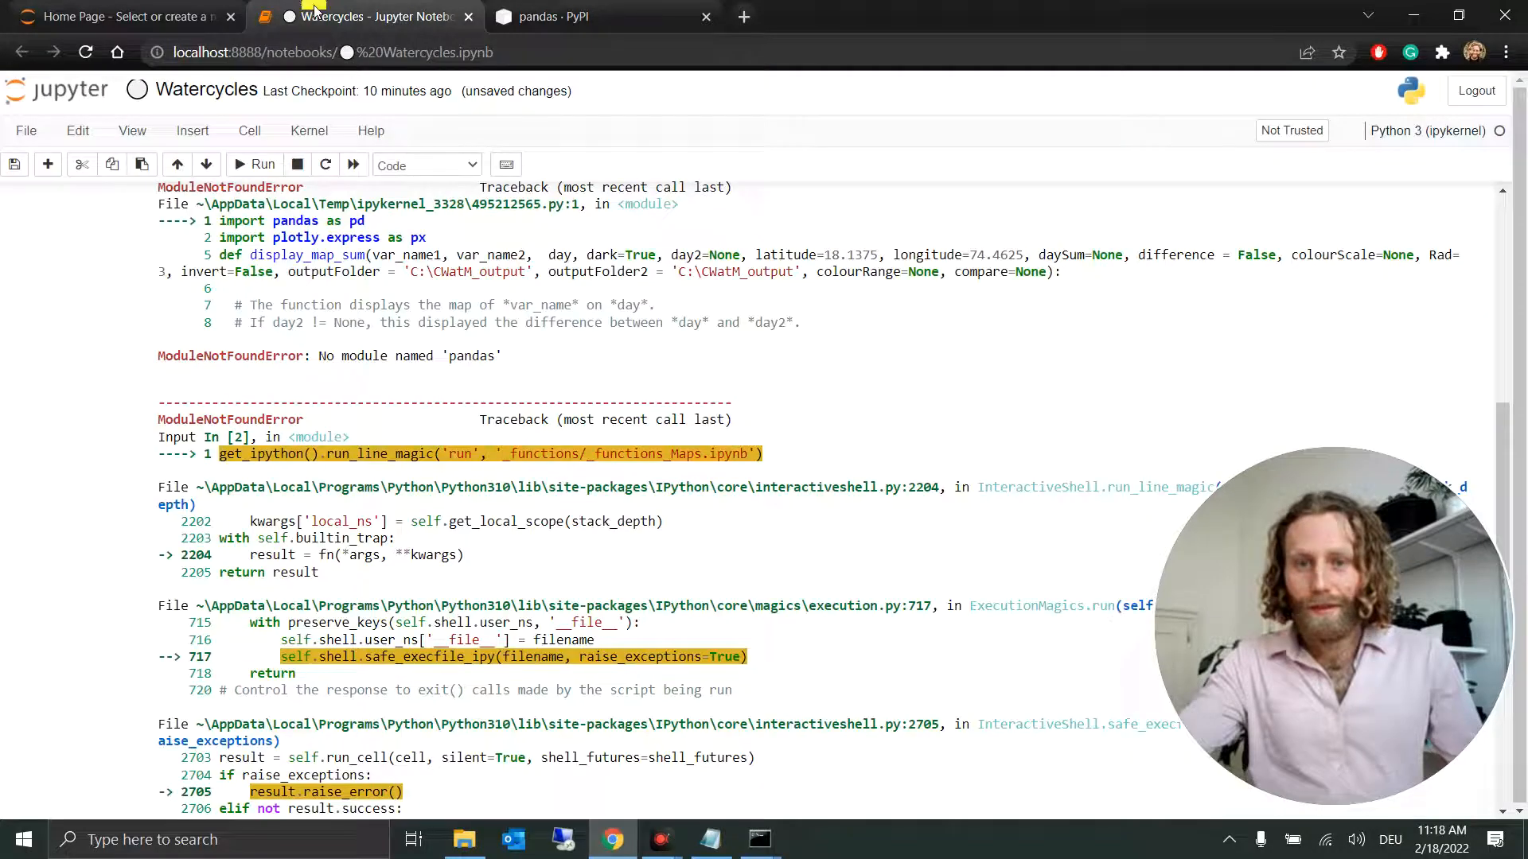
{"action": "left_click", "coordinate": [353, 165]}
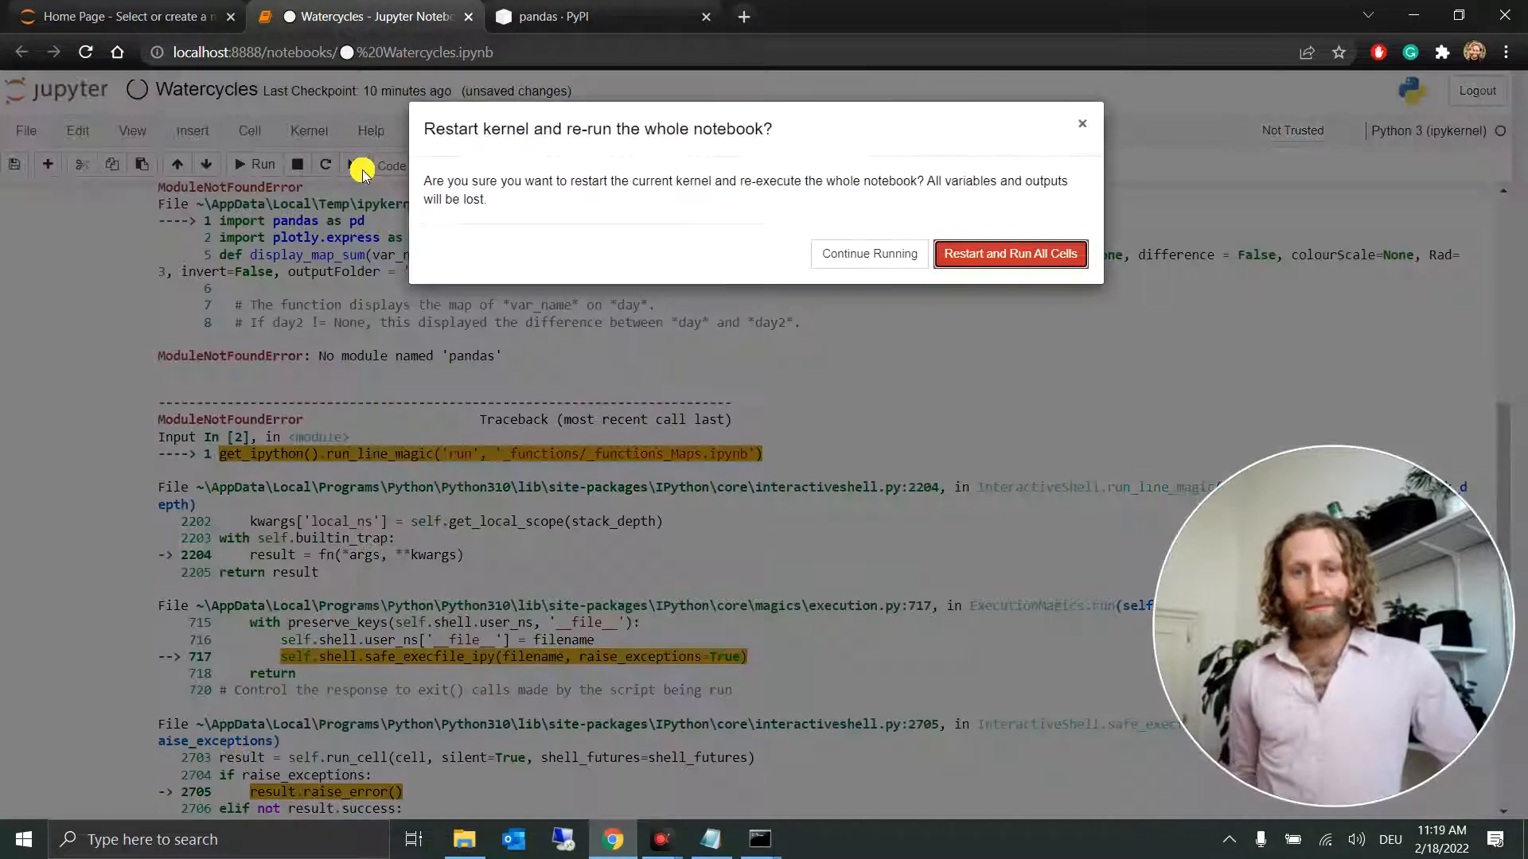
{"action": "left_click", "coordinate": [977, 251]}
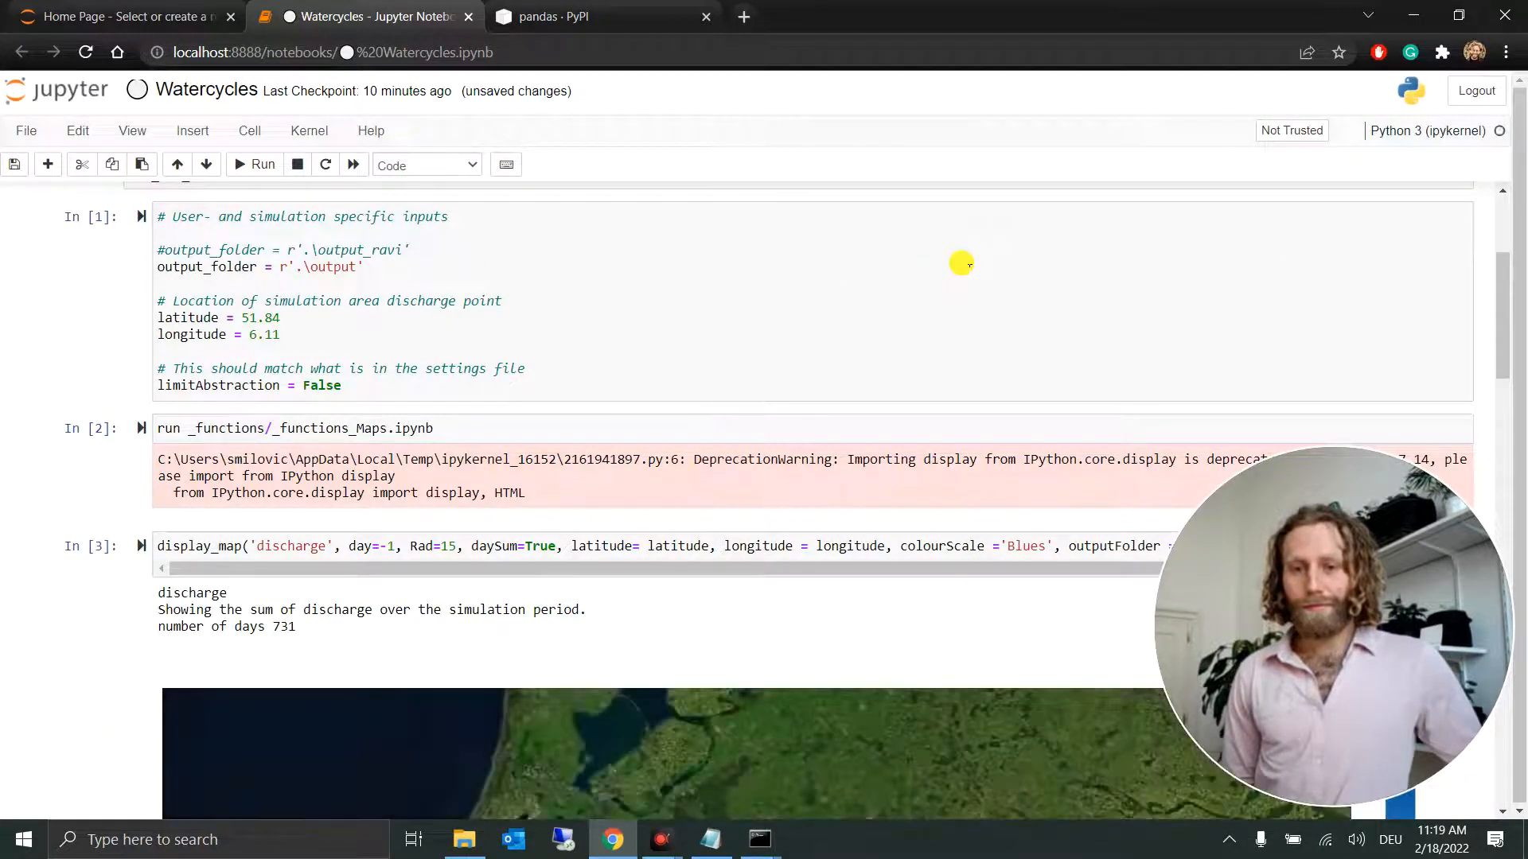
{"action": "scroll", "coordinate": [961, 264], "scroll_direction": "down", "scroll_amount": 1}
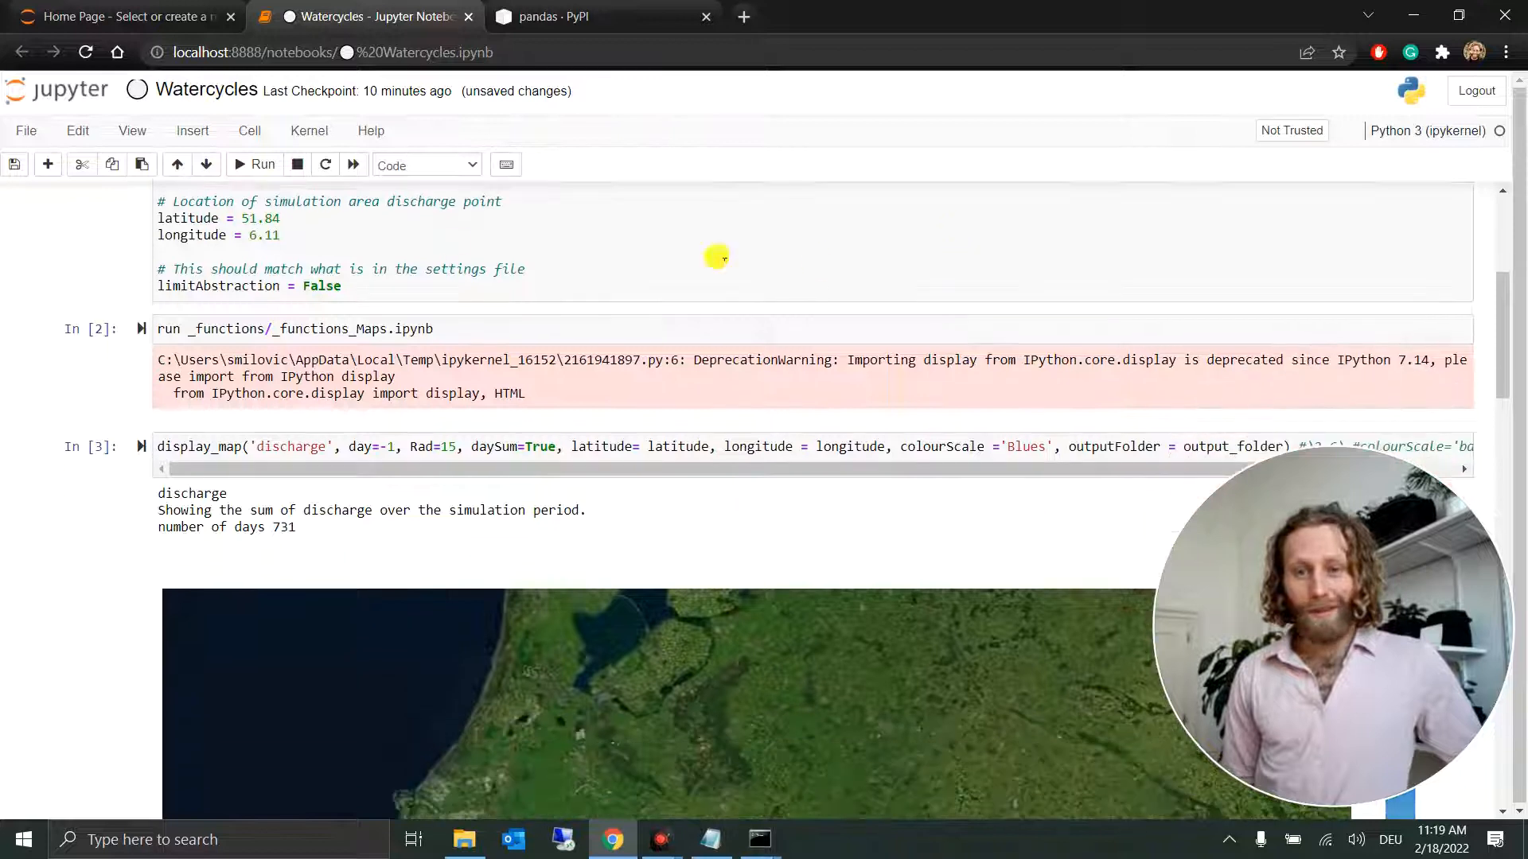
{"action": "scroll", "coordinate": [120, 313], "scroll_direction": "down", "scroll_amount": 3}
{"action": "scroll", "coordinate": [119, 313], "scroll_direction": "up", "scroll_amount": 3}
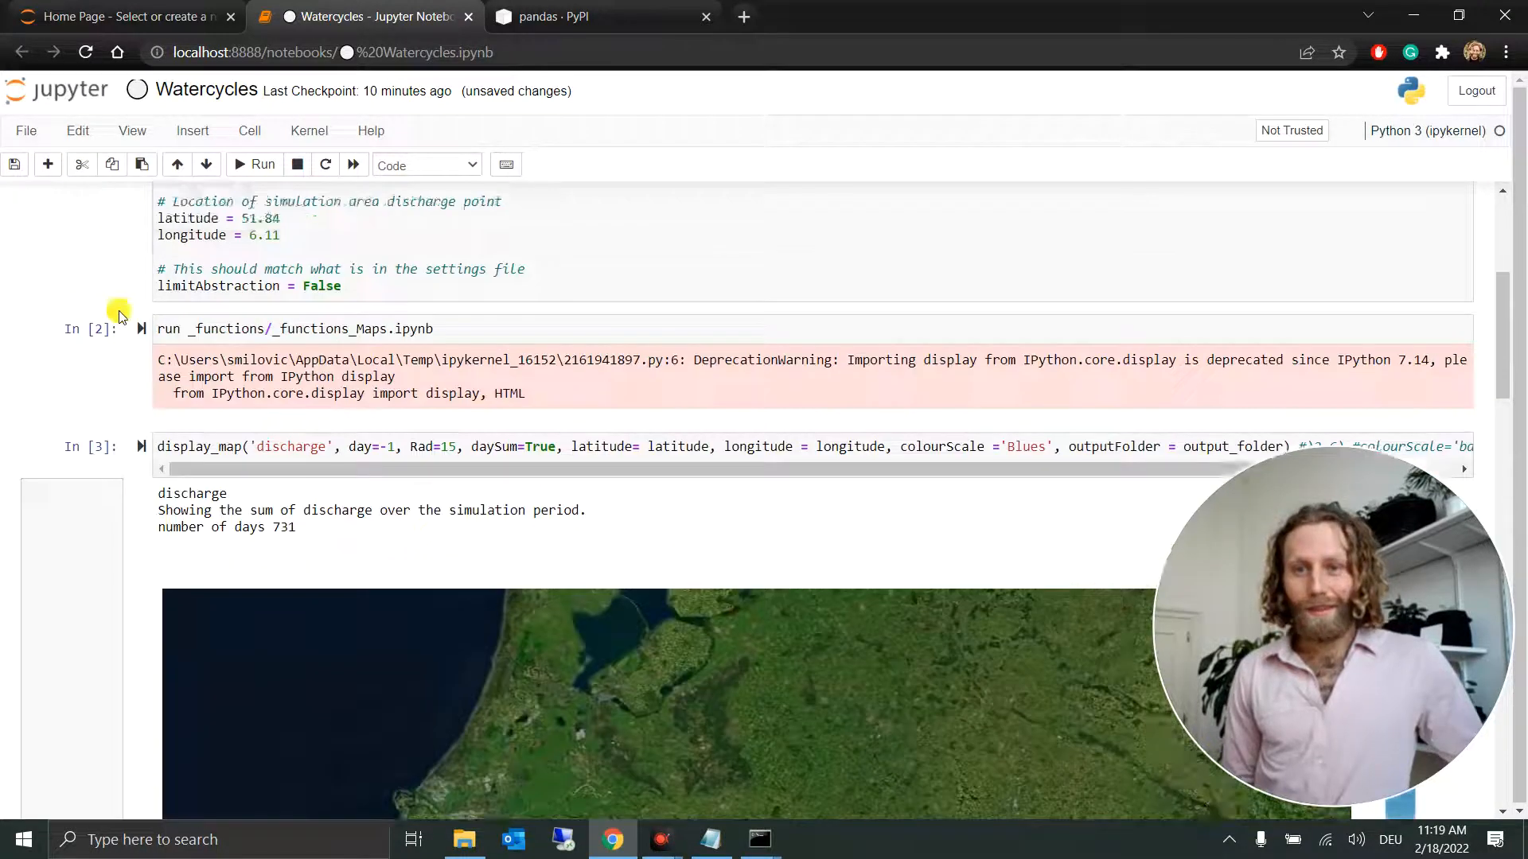
Step: Examine the discharge map over the whole Rhine basin and read discharge values at several points along the river
{"action": "scroll", "coordinate": [119, 314], "scroll_direction": "down", "scroll_amount": 5}
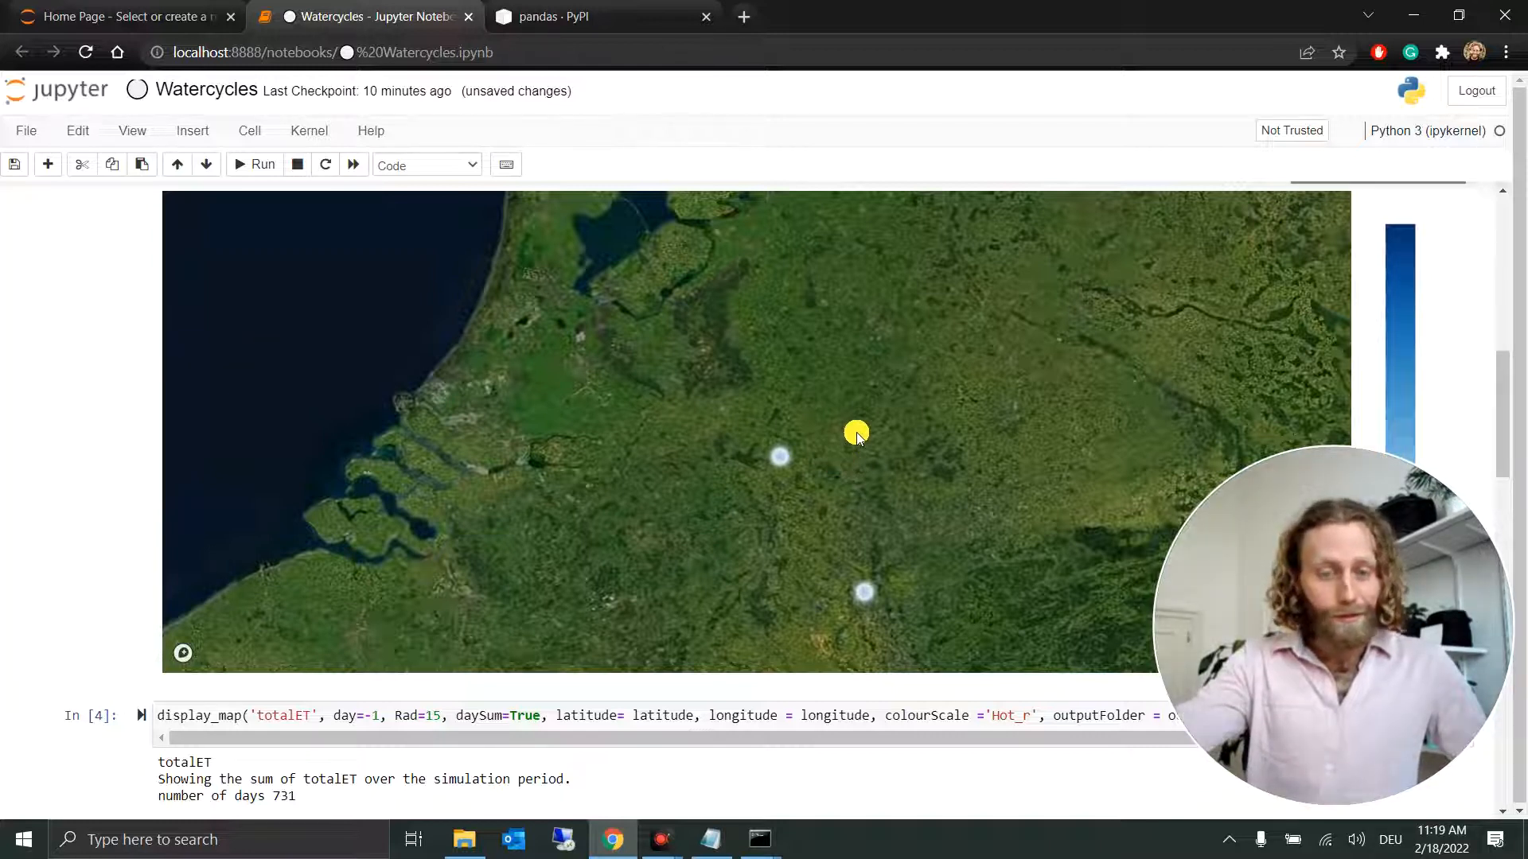
{"action": "scroll", "coordinate": [856, 435], "scroll_direction": "down", "scroll_amount": 2}
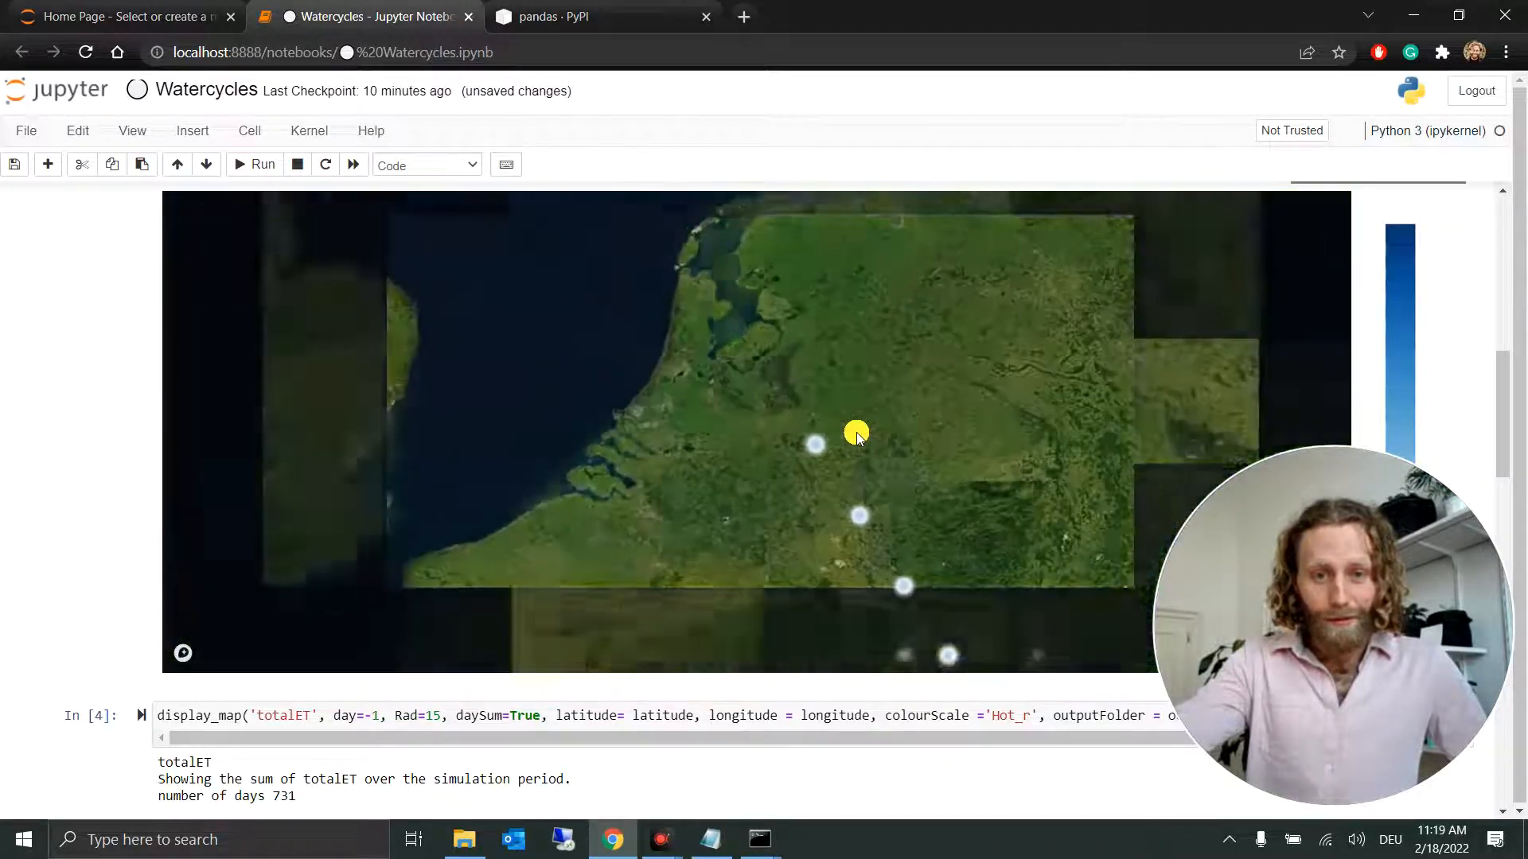
{"action": "scroll", "coordinate": [856, 435], "scroll_direction": "down", "scroll_amount": 3}
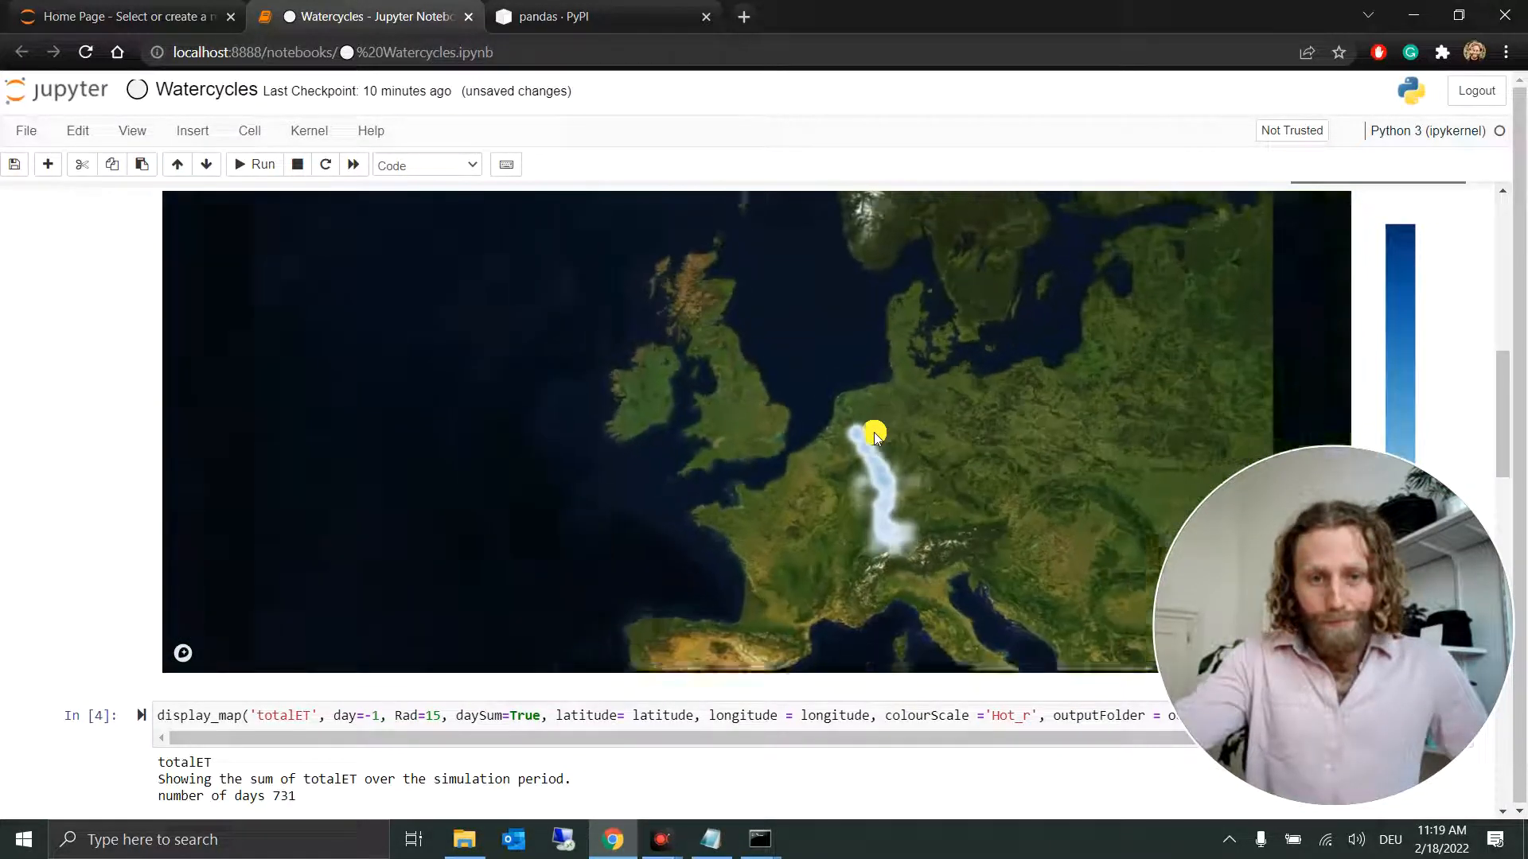
{"action": "left_click_drag", "start_coordinate": [996, 494], "coordinate": [867, 455]}
{"action": "scroll", "coordinate": [861, 456], "scroll_direction": "down", "scroll_amount": 4}
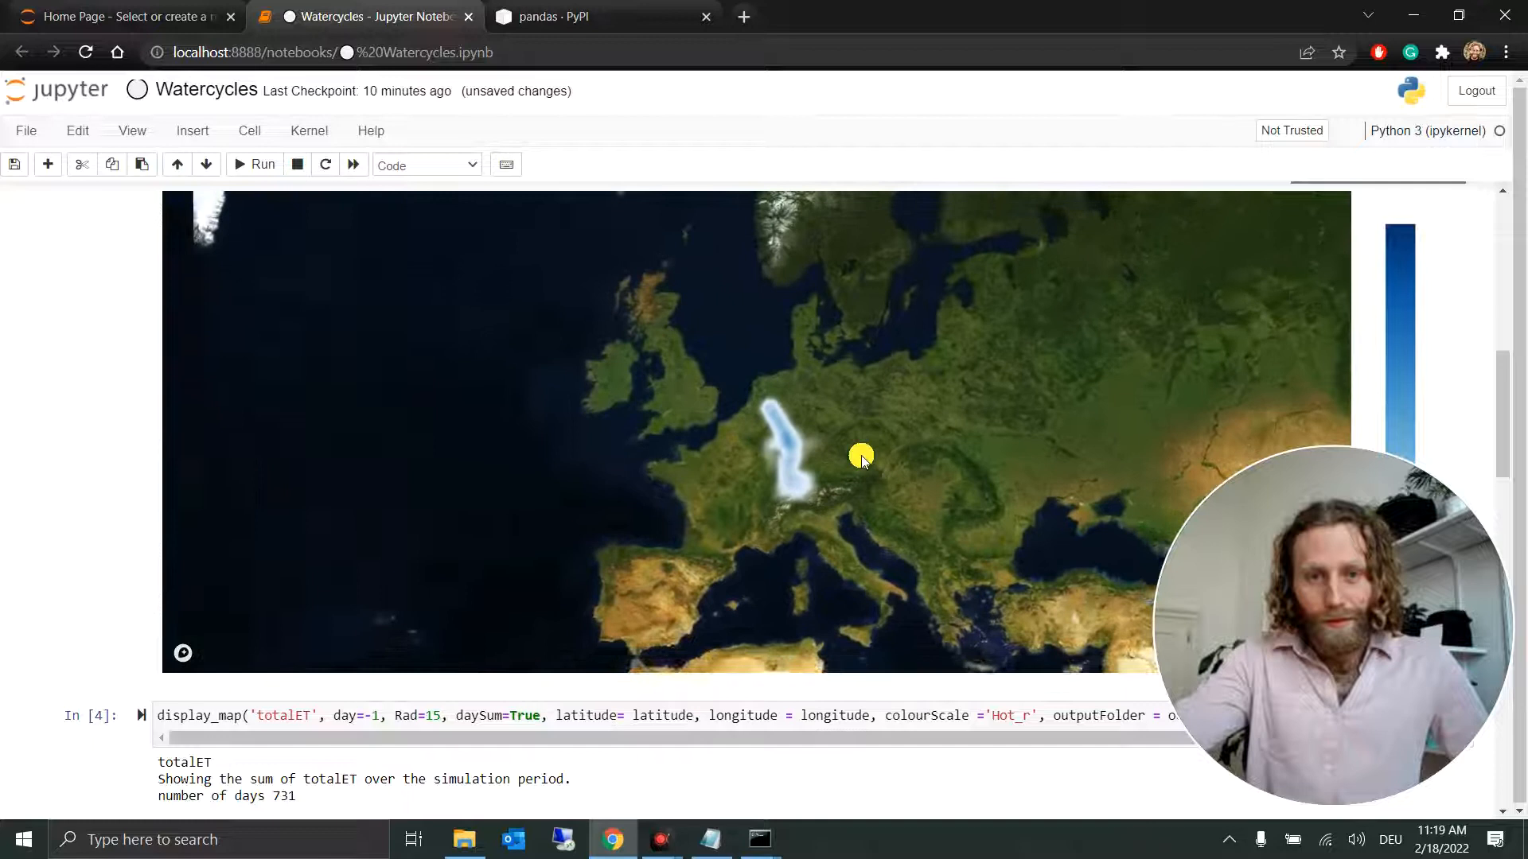
{"action": "scroll", "coordinate": [861, 456], "scroll_direction": "up", "scroll_amount": 2}
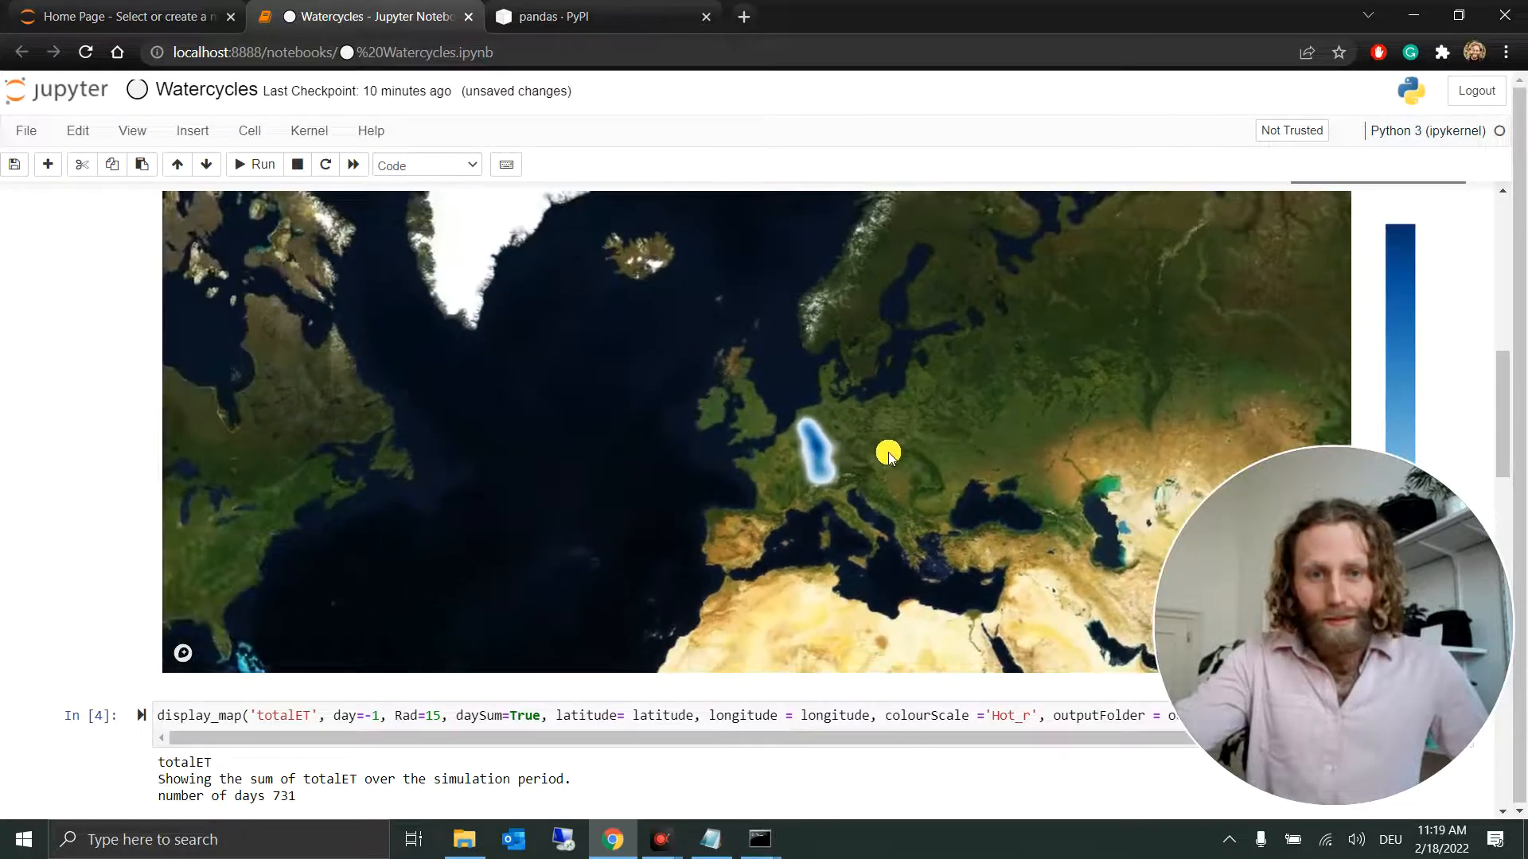
{"action": "scroll", "coordinate": [866, 451], "scroll_direction": "up", "scroll_amount": 3}
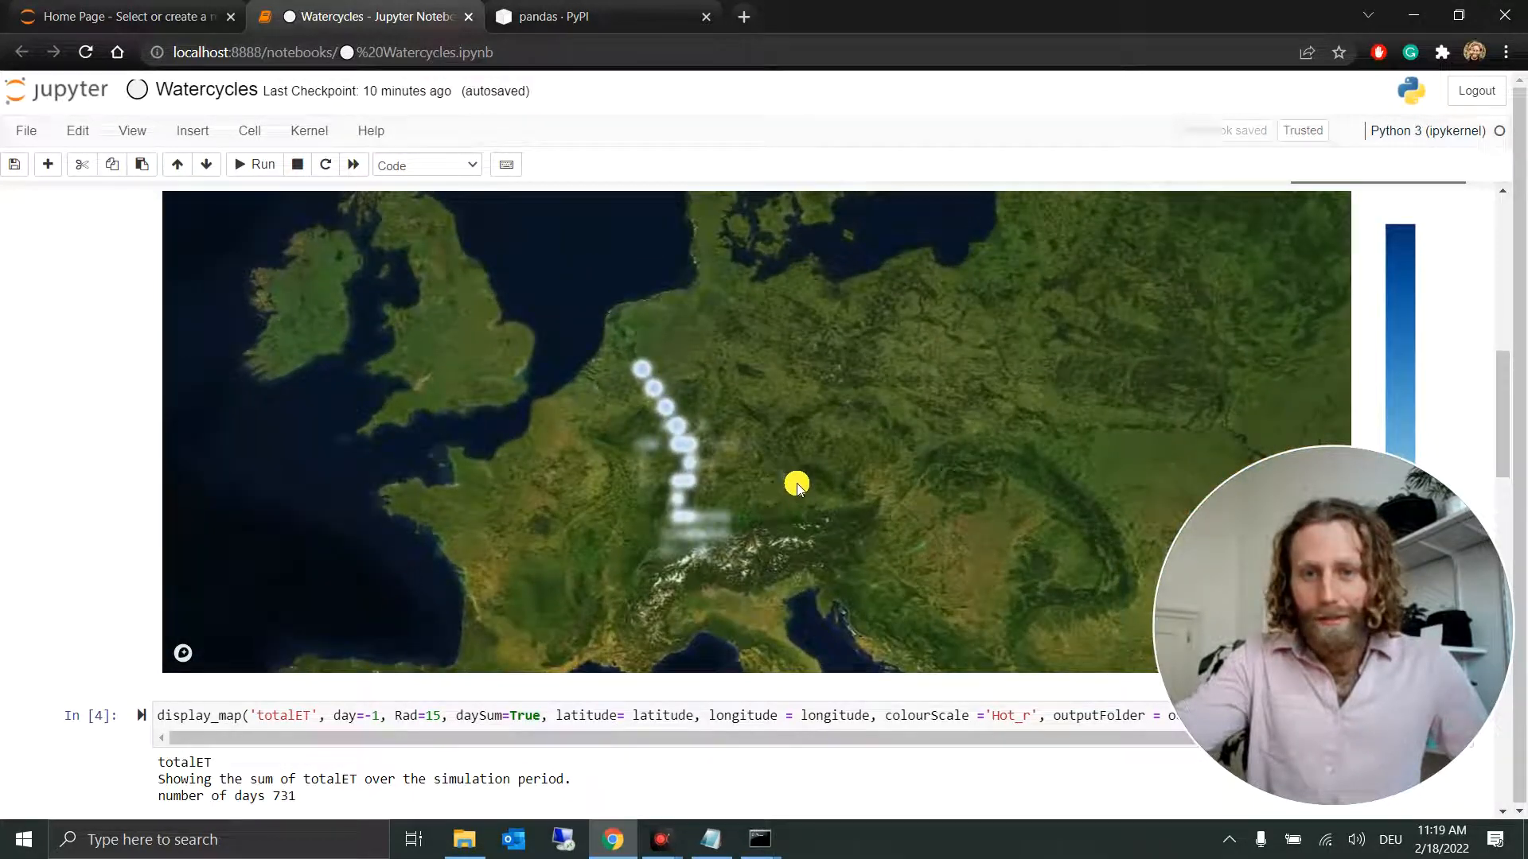
{"action": "mouse_move", "coordinate": [686, 534]}
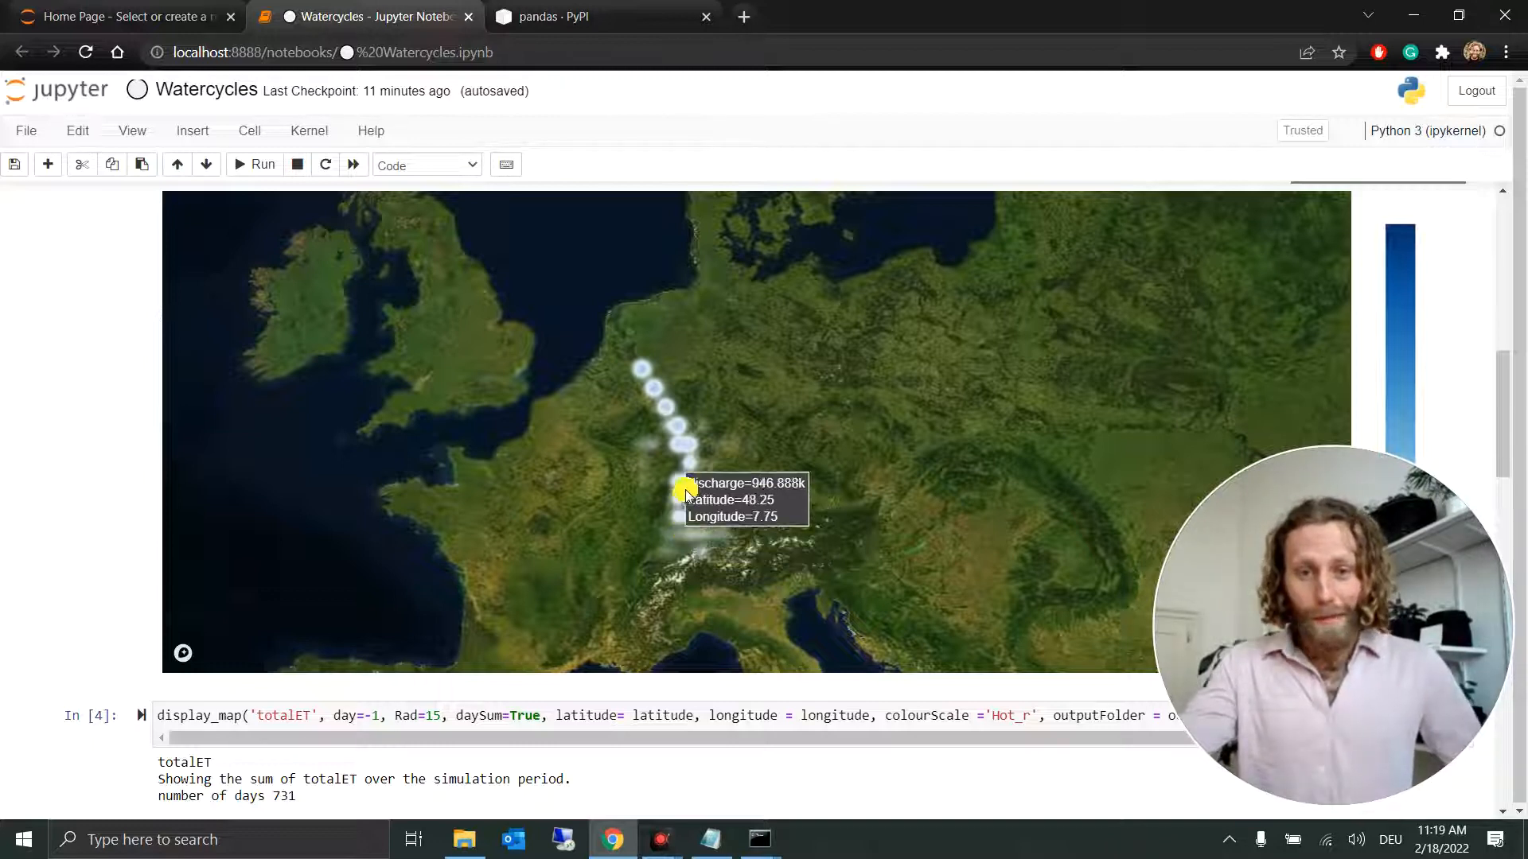
{"action": "mouse_move", "coordinate": [640, 375]}
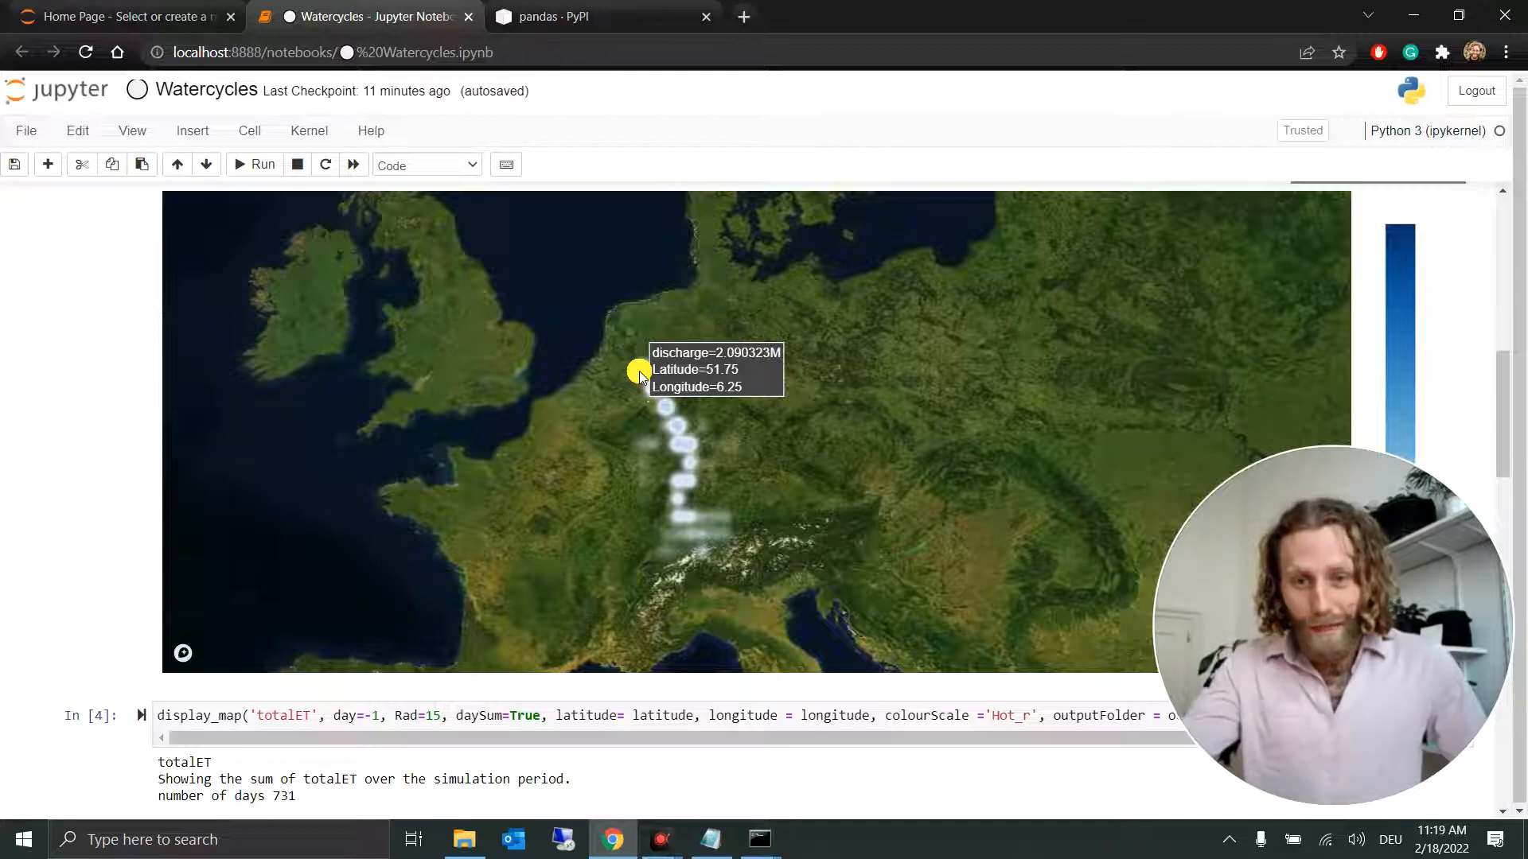
{"action": "mouse_move", "coordinate": [669, 480]}
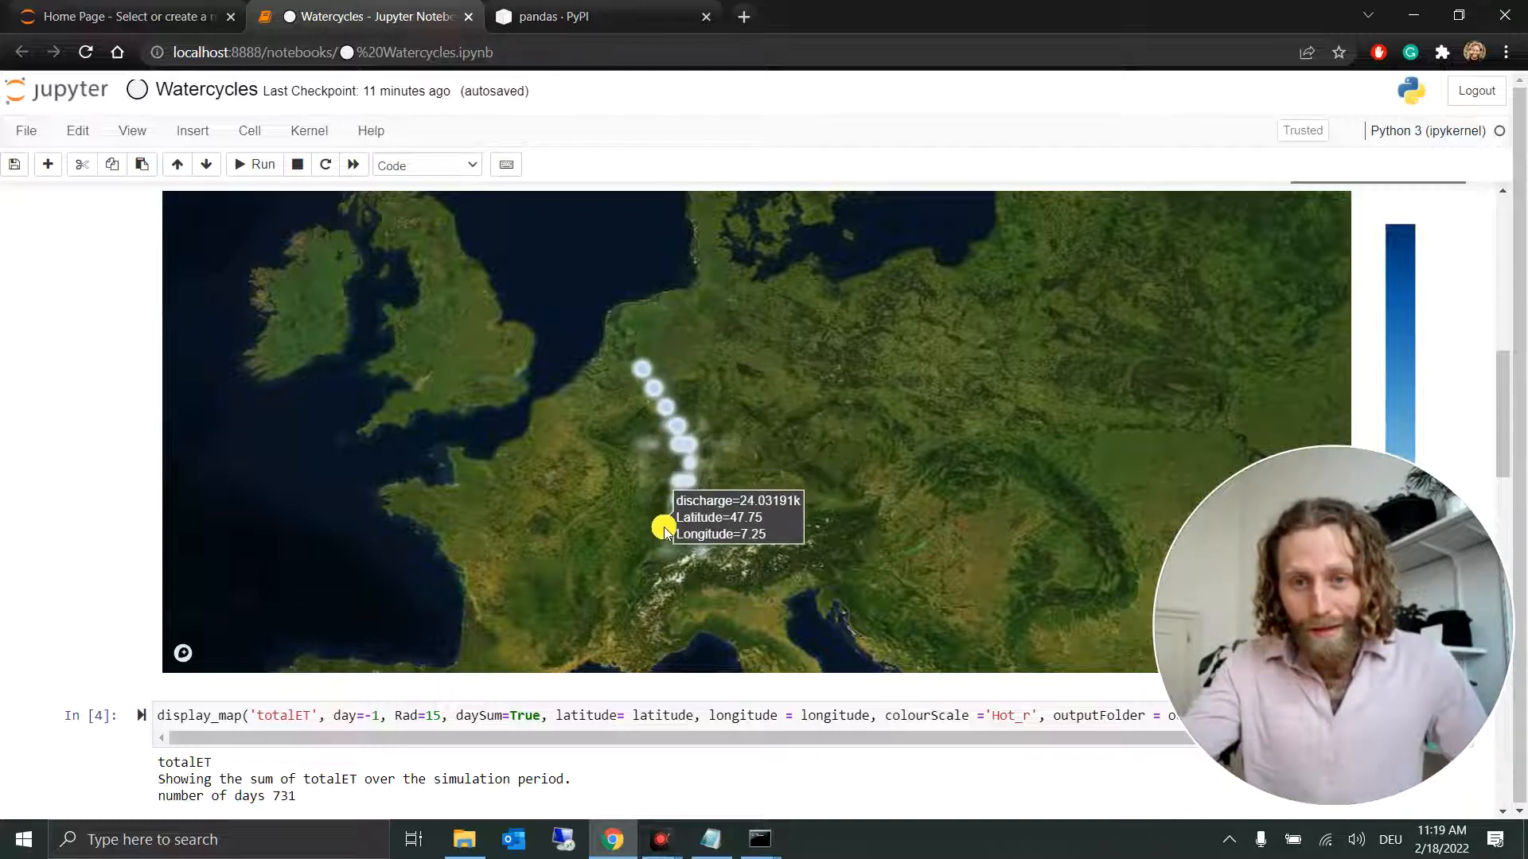
{"action": "mouse_move", "coordinate": [668, 567]}
{"action": "scroll", "coordinate": [669, 565], "scroll_direction": "down", "scroll_amount": 5}
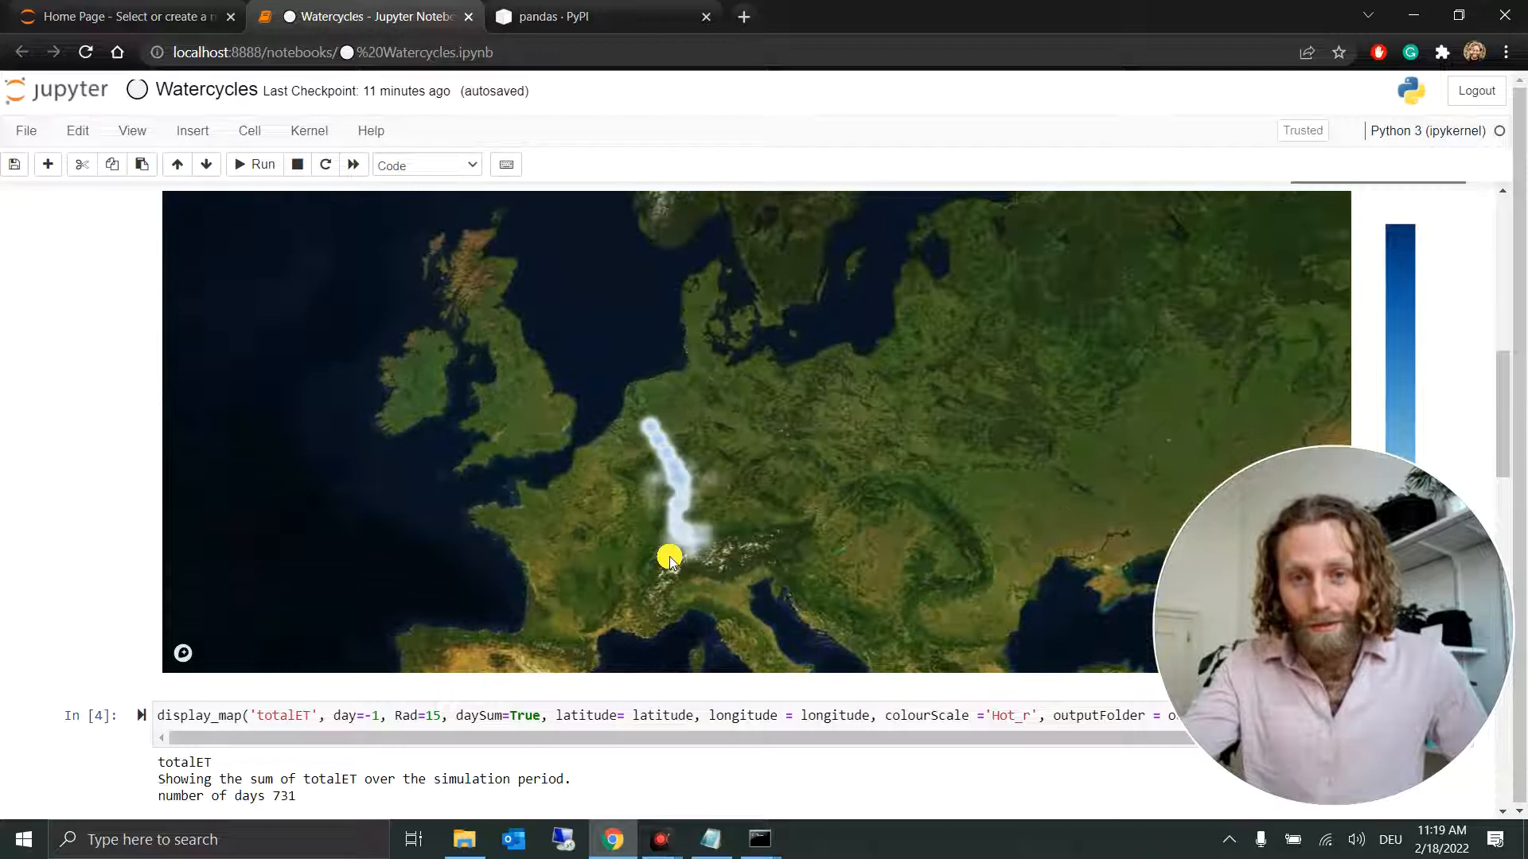
Step: Examine the totalET map over the Rhine basin and inspect evapotranspiration values at individual grid cells
{"action": "scroll", "coordinate": [1446, 414], "scroll_direction": "down", "scroll_amount": 8}
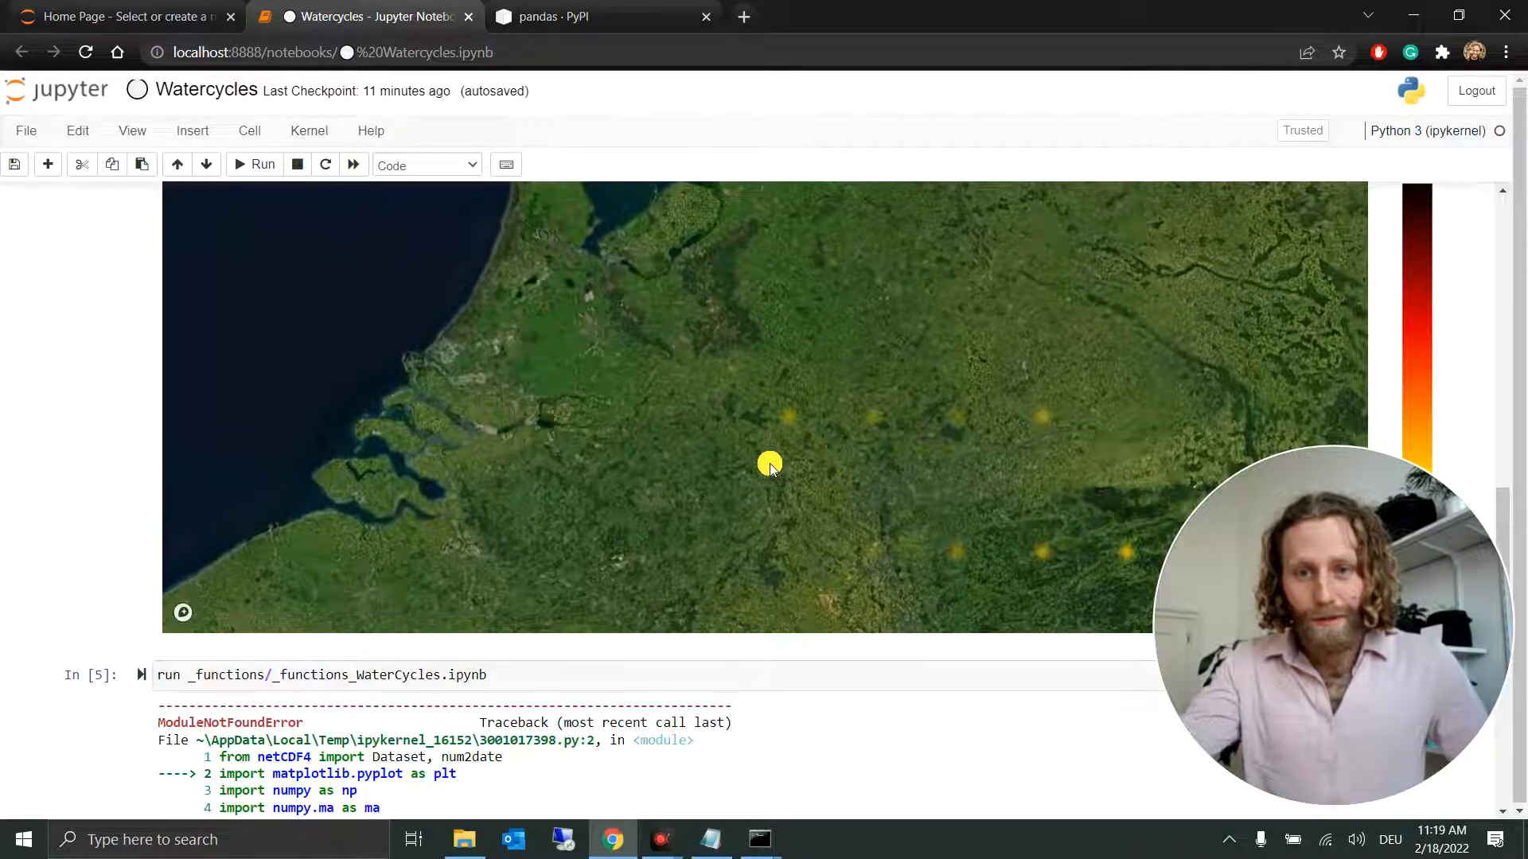
{"action": "scroll", "coordinate": [769, 466], "scroll_direction": "down", "scroll_amount": 3}
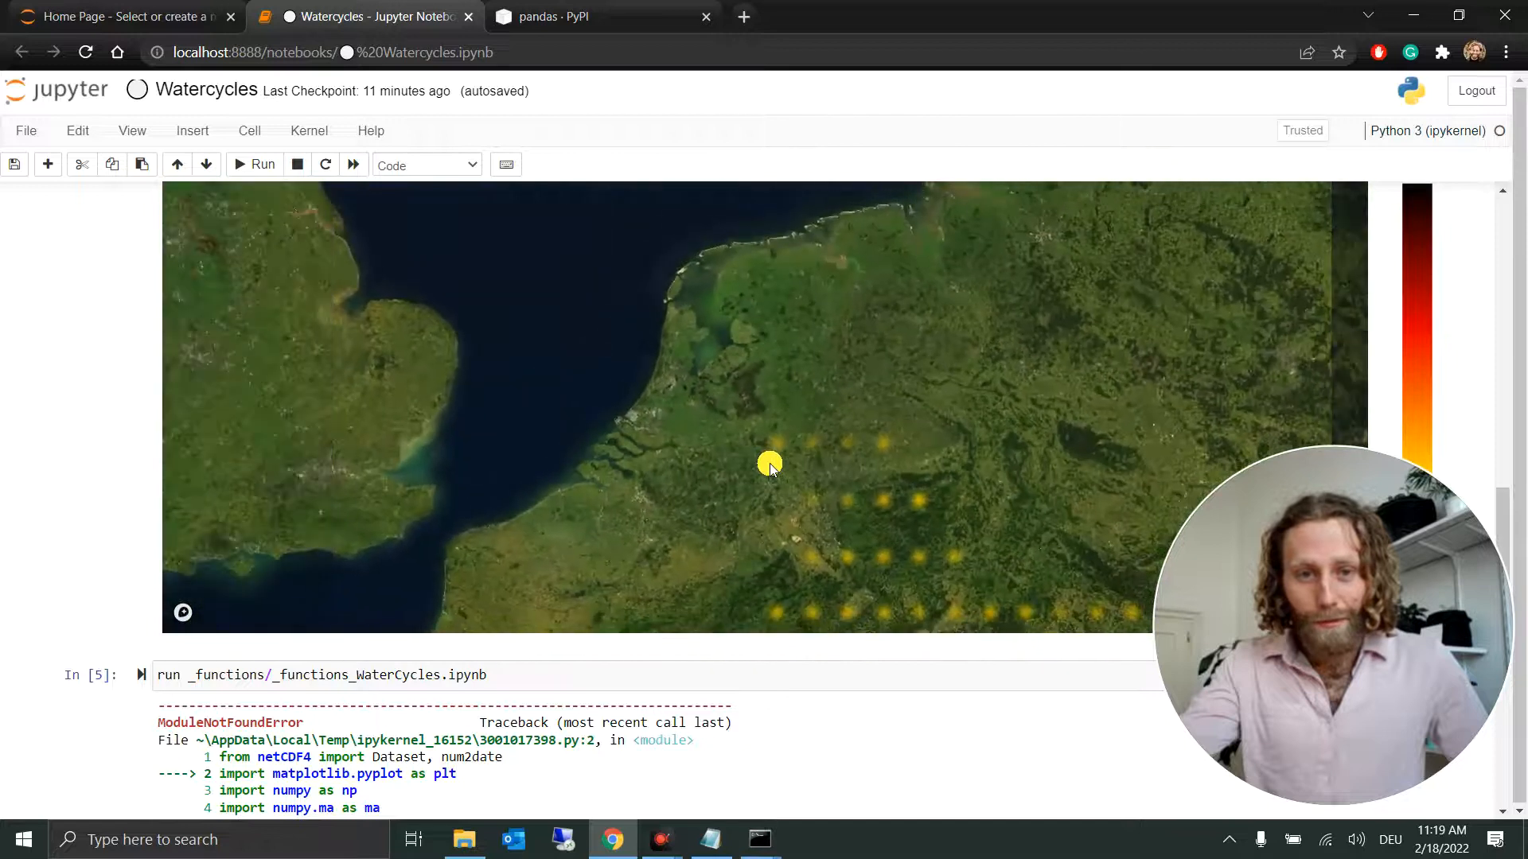
{"action": "scroll", "coordinate": [770, 463], "scroll_direction": "down", "scroll_amount": 2}
{"action": "scroll", "coordinate": [1422, 410], "scroll_direction": "down", "scroll_amount": 2}
{"action": "mouse_move", "coordinate": [786, 371]}
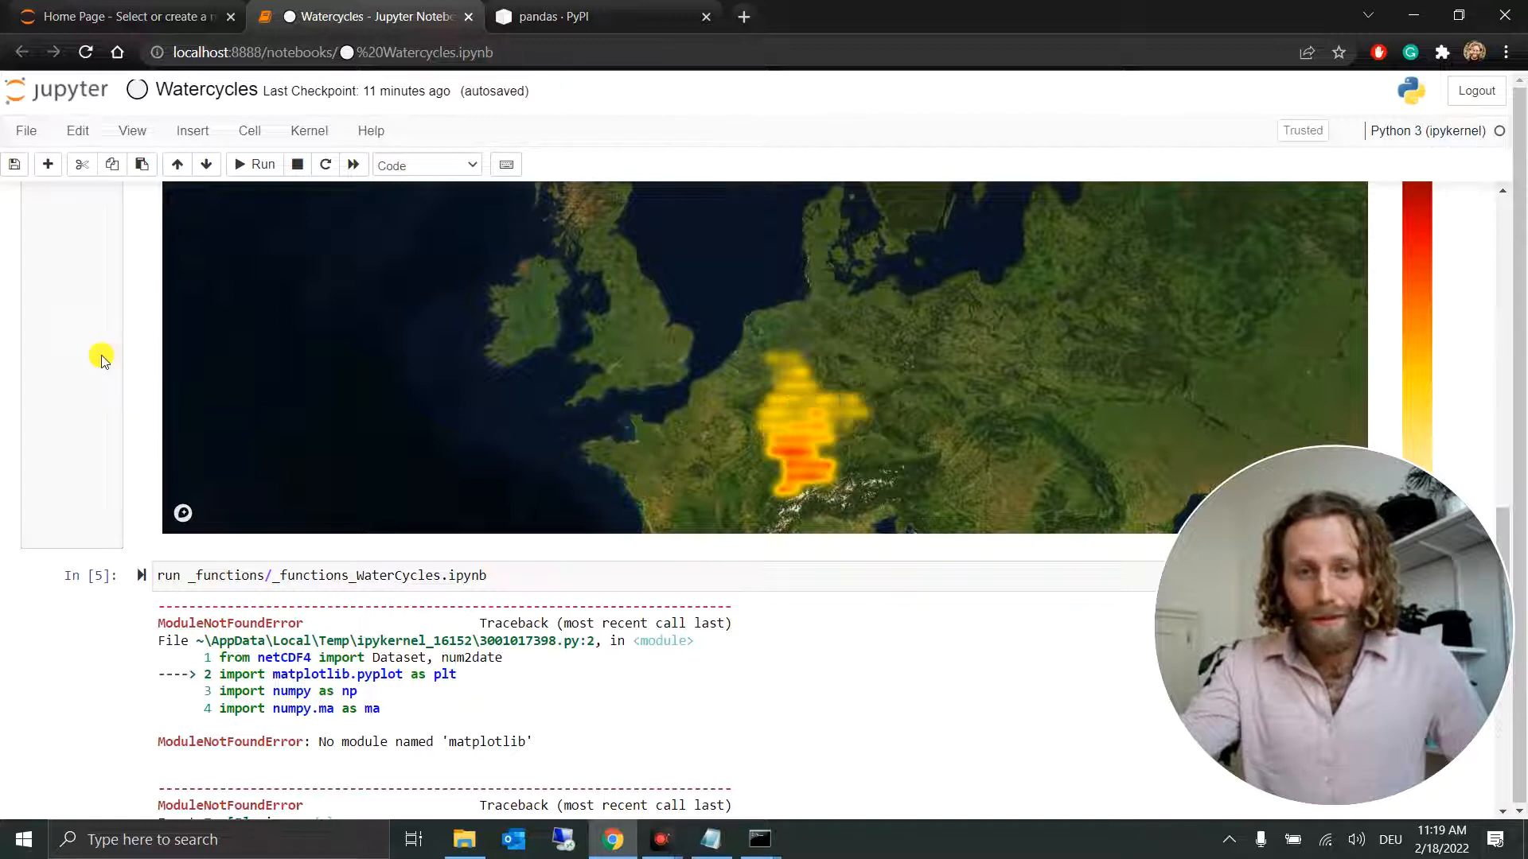
{"action": "scroll", "coordinate": [1221, 402], "scroll_direction": "up", "scroll_amount": 1}
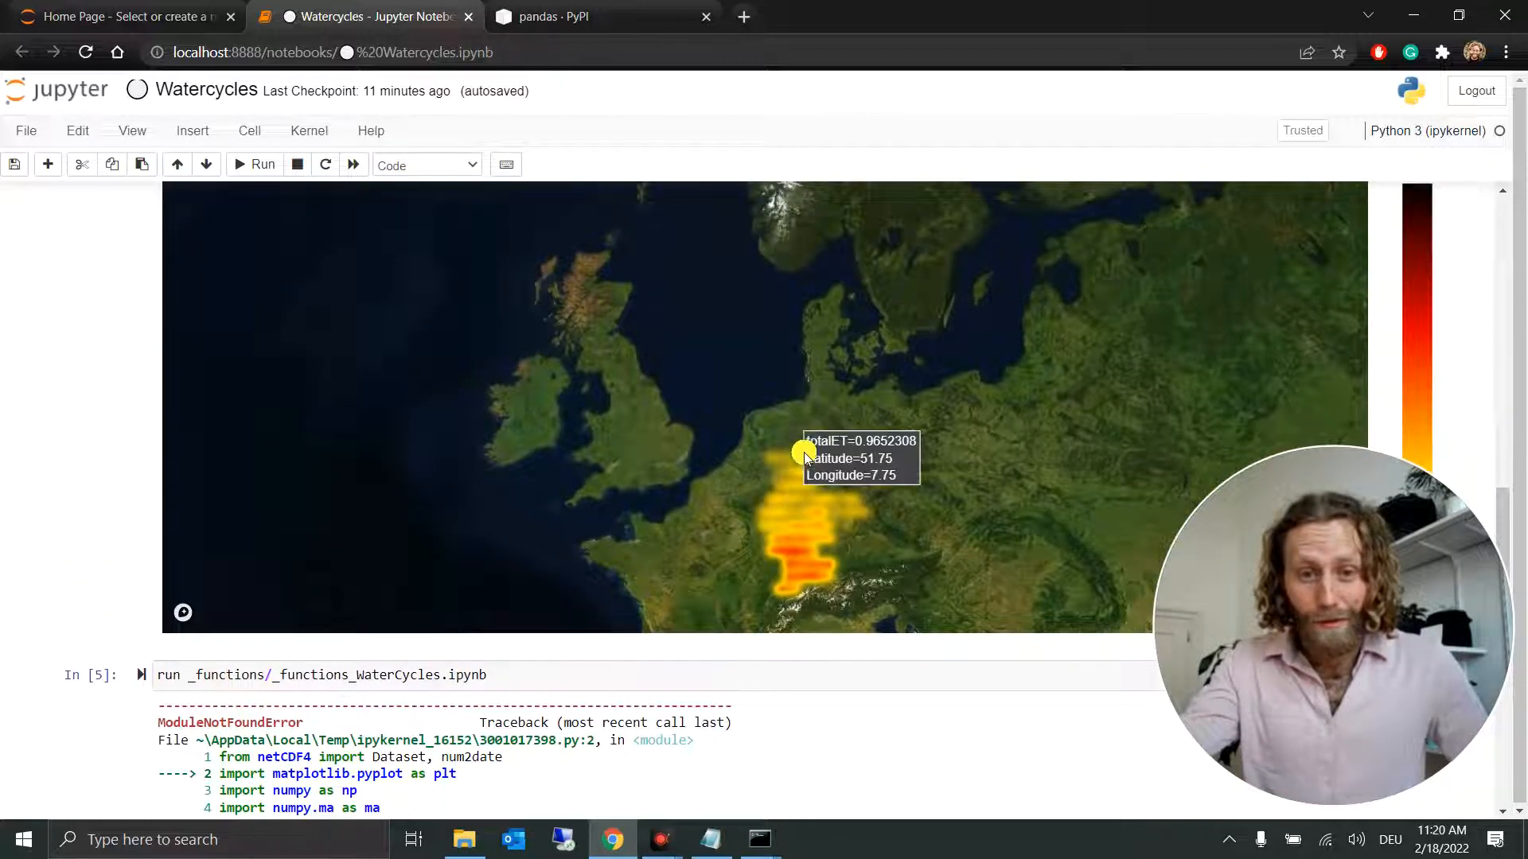
{"action": "left_click_drag", "start_coordinate": [1019, 493], "coordinate": [993, 366]}
{"action": "mouse_move", "coordinate": [760, 378]}
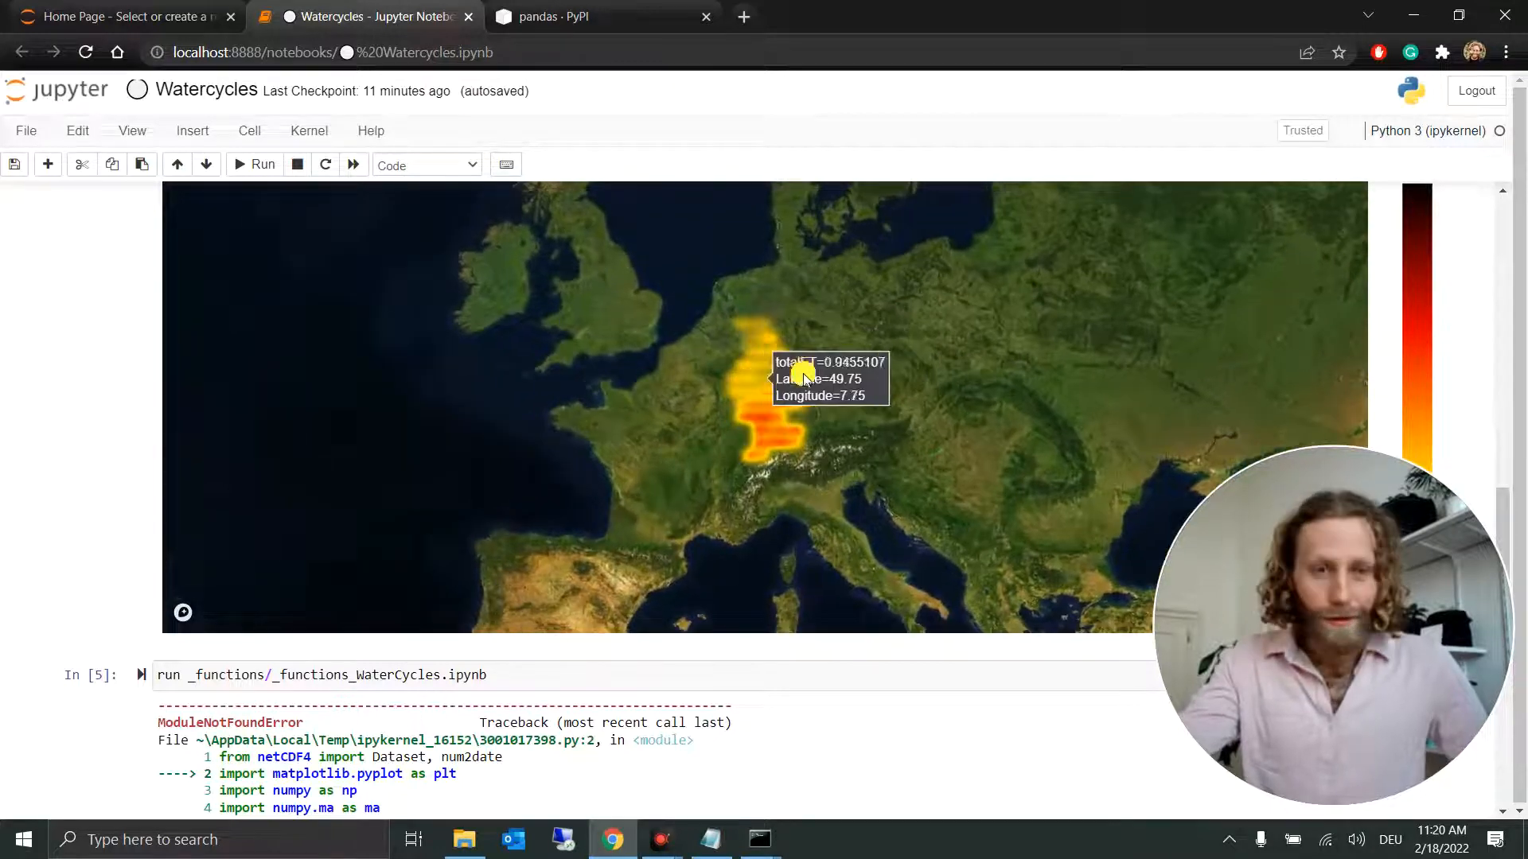
Step: Review the import error under the _functions_WaterCycles.ipynb cell and bring up the command prompt used for pip installs
{"action": "scroll", "coordinate": [1439, 330], "scroll_direction": "down", "scroll_amount": 3}
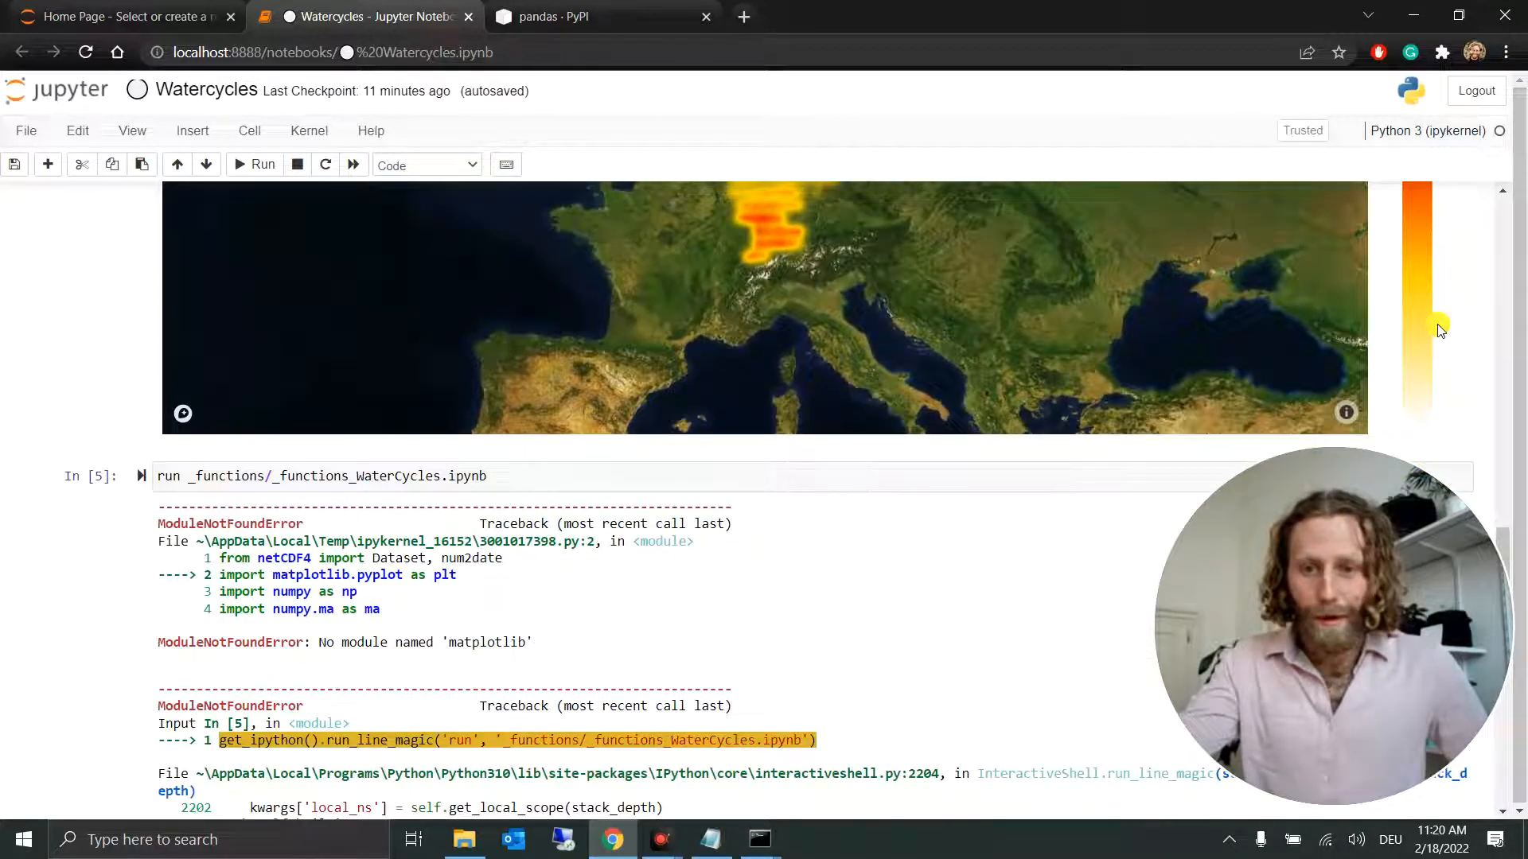
{"action": "scroll", "coordinate": [1438, 330], "scroll_direction": "down", "scroll_amount": 3}
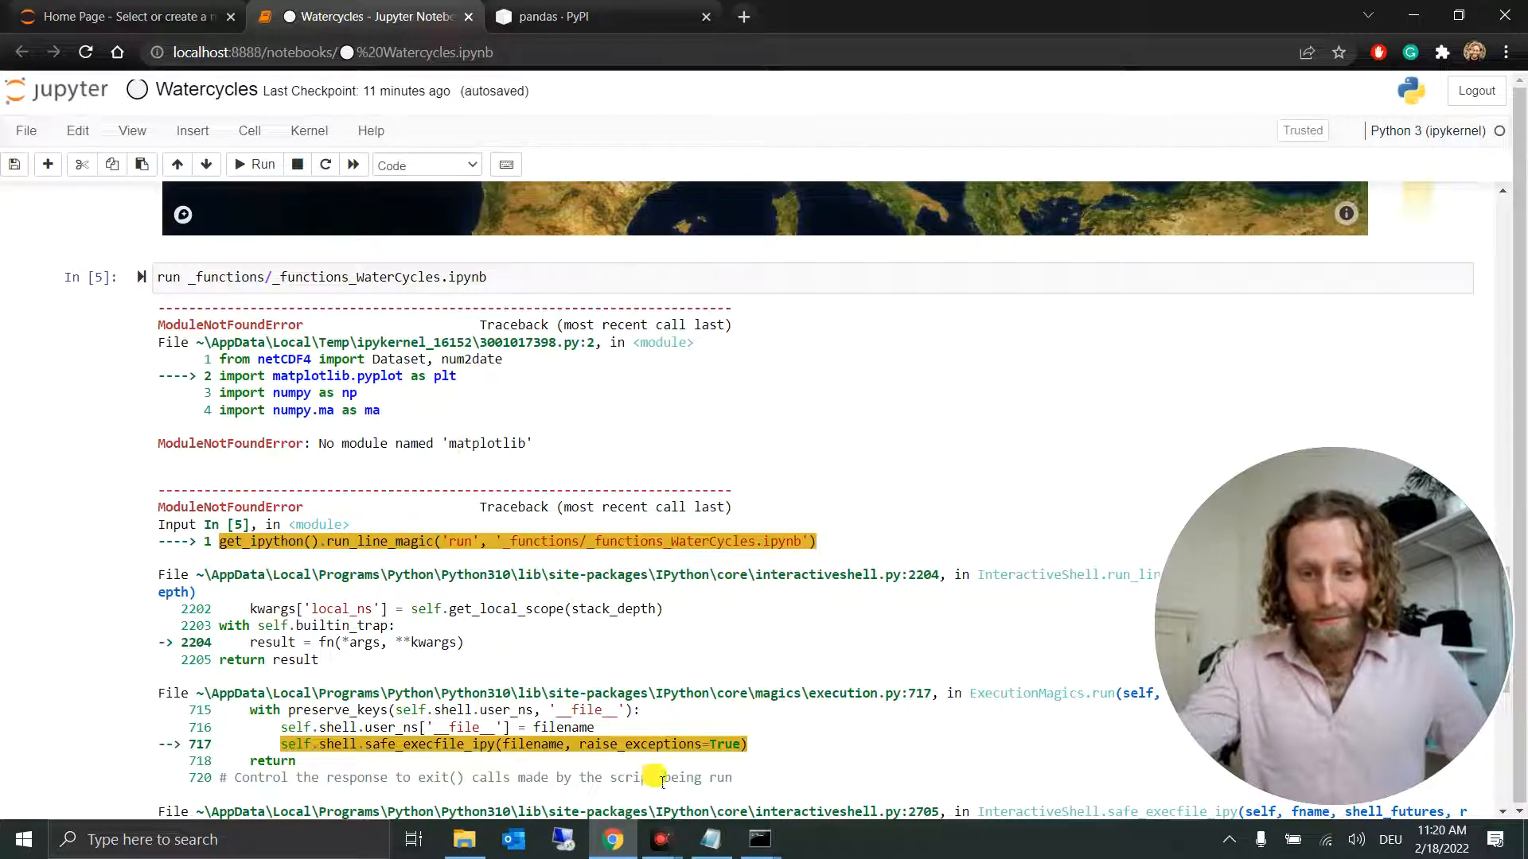
{"action": "mouse_move", "coordinate": [759, 841]}
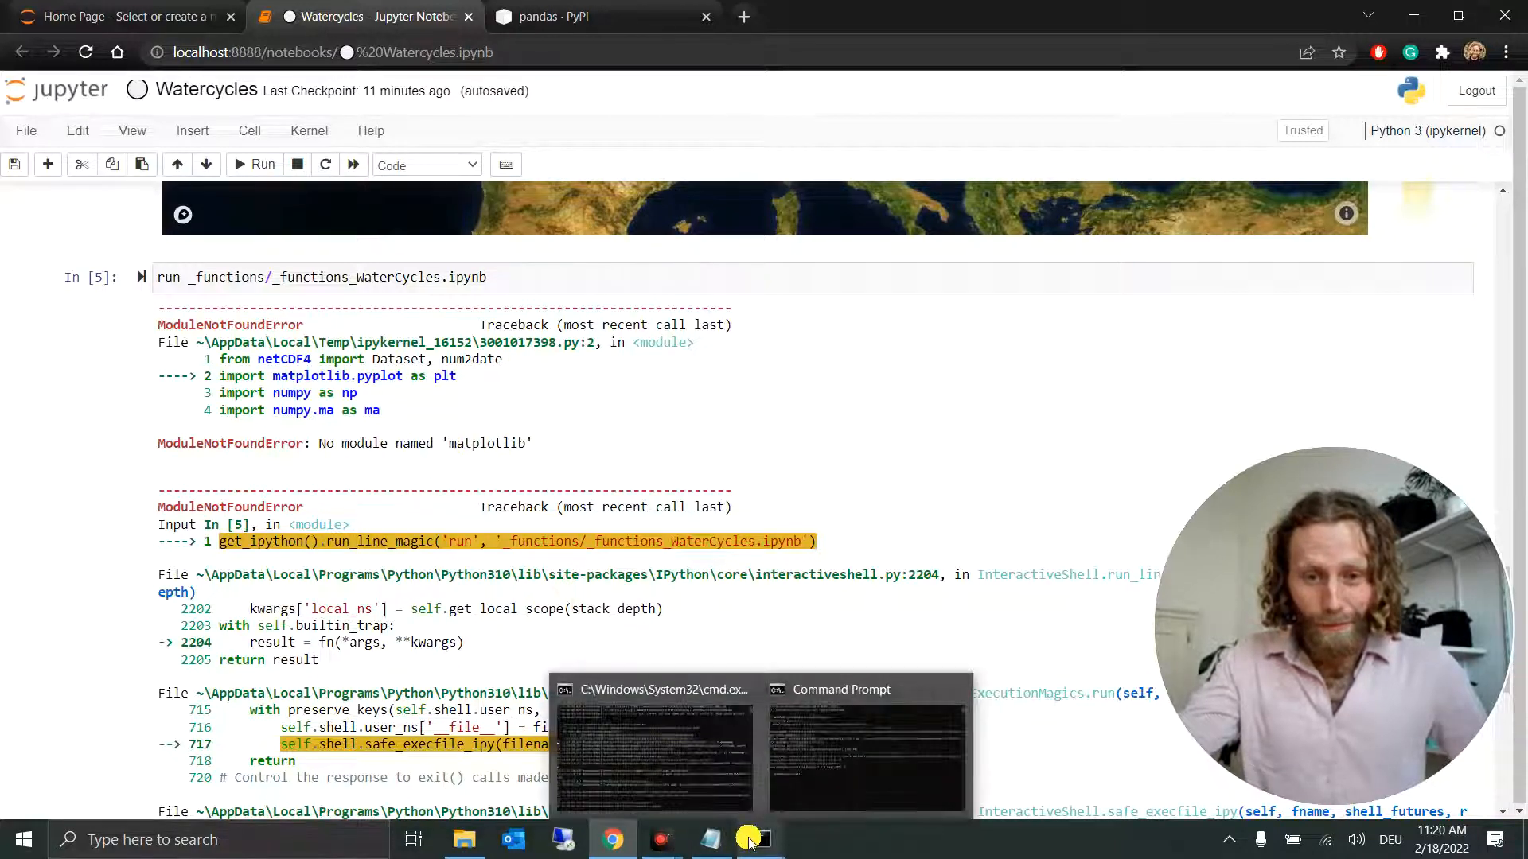
{"action": "left_click", "coordinate": [824, 750]}
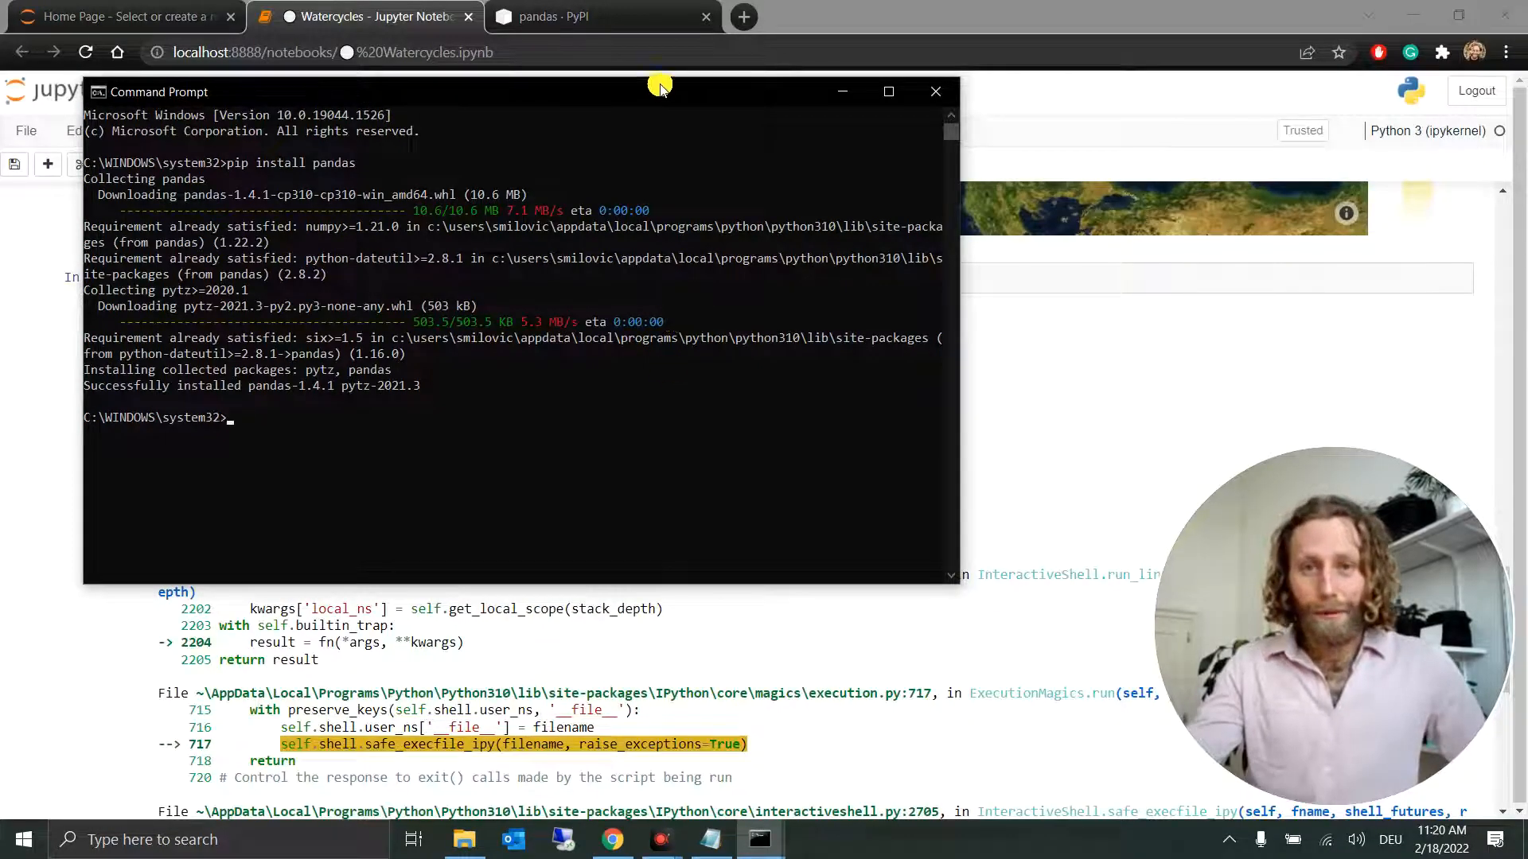
Step: Search the web for "python pip matplotlib" in place of the pandas page and copy the install command from matplotlib's PyPI page
{"action": "left_click", "coordinate": [533, 34]}
{"action": "left_click", "coordinate": [517, 52]}
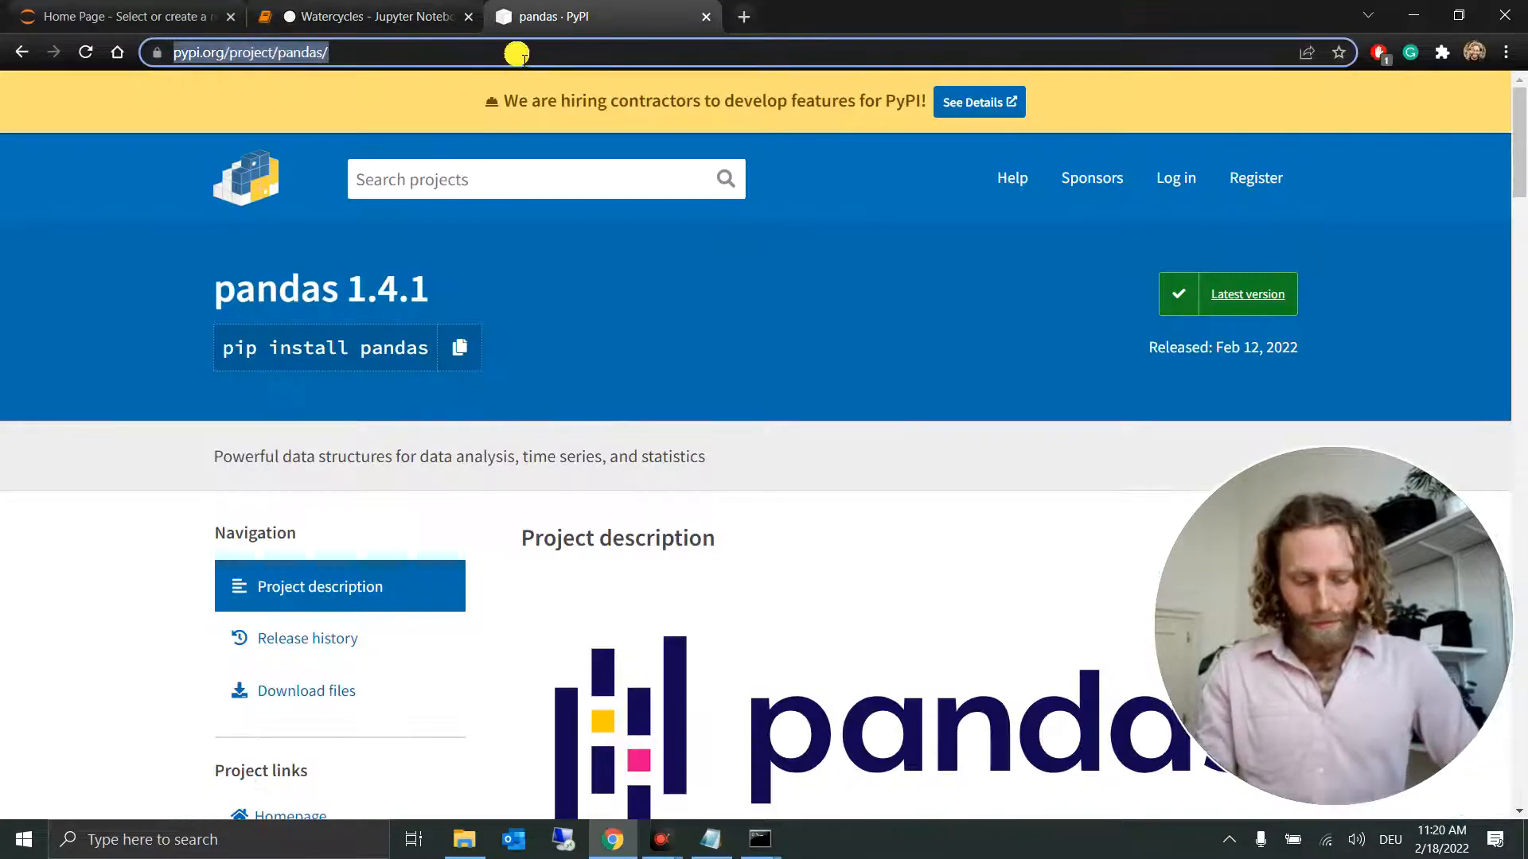
{"action": "type", "text": "python "}
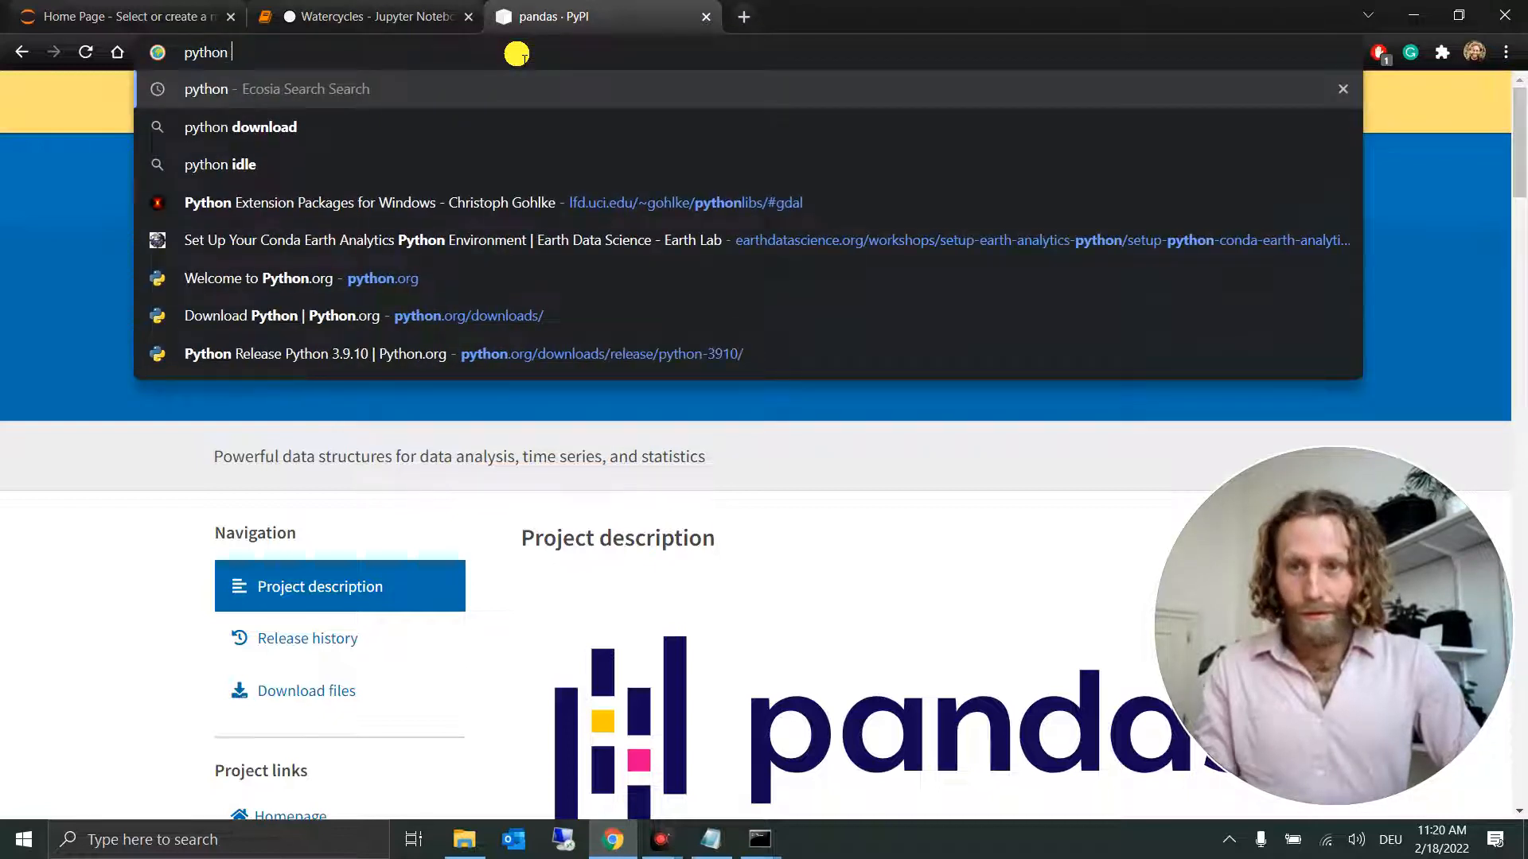
{"action": "type", "text": "pip matplotlib"}
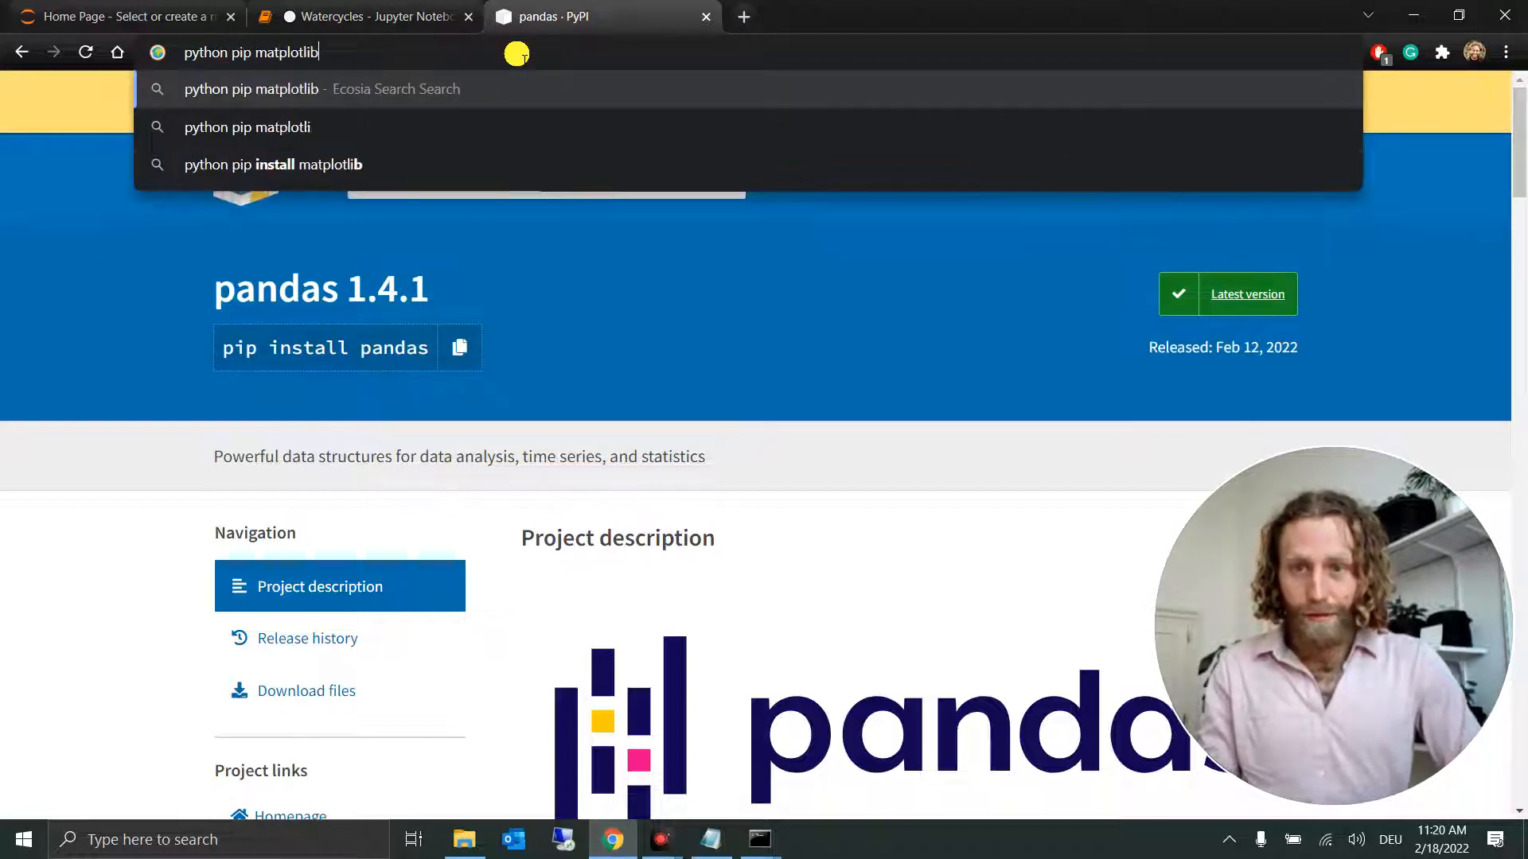
{"action": "key", "text": "Return"}
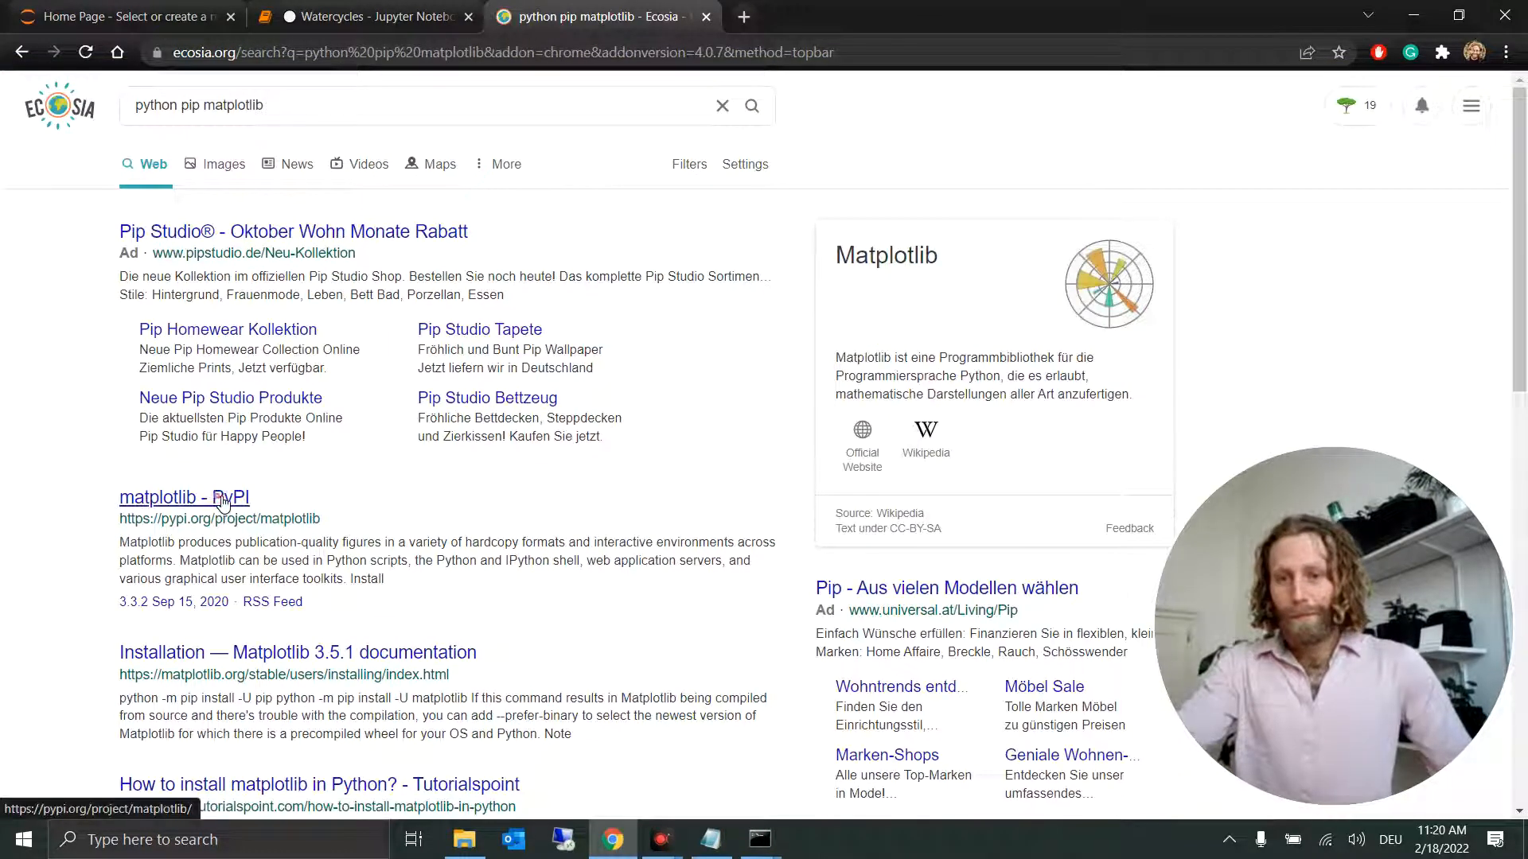
{"action": "left_click", "coordinate": [221, 500]}
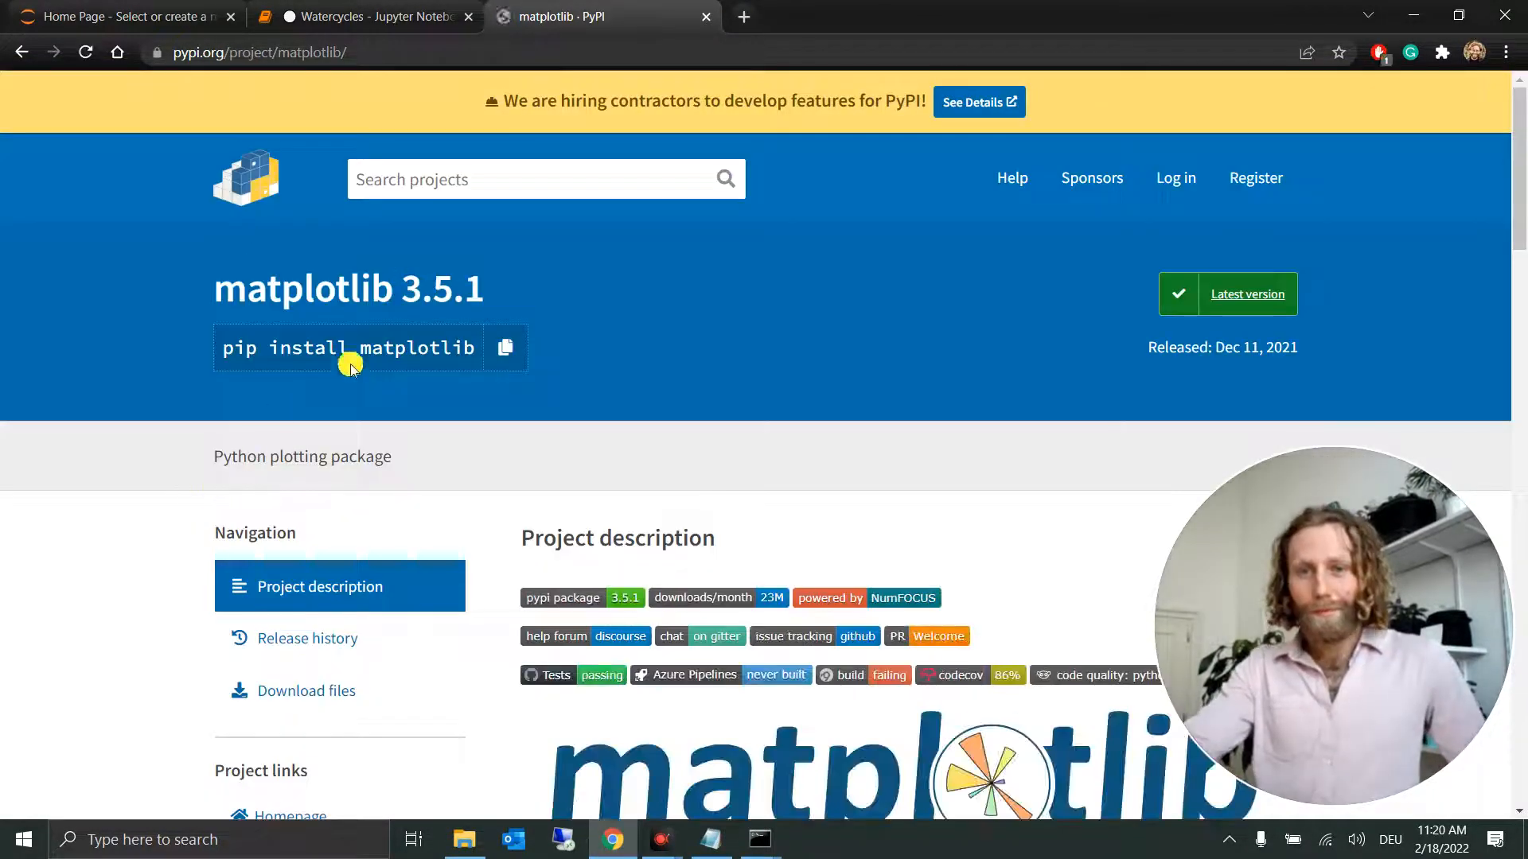
{"action": "left_click", "coordinate": [510, 353]}
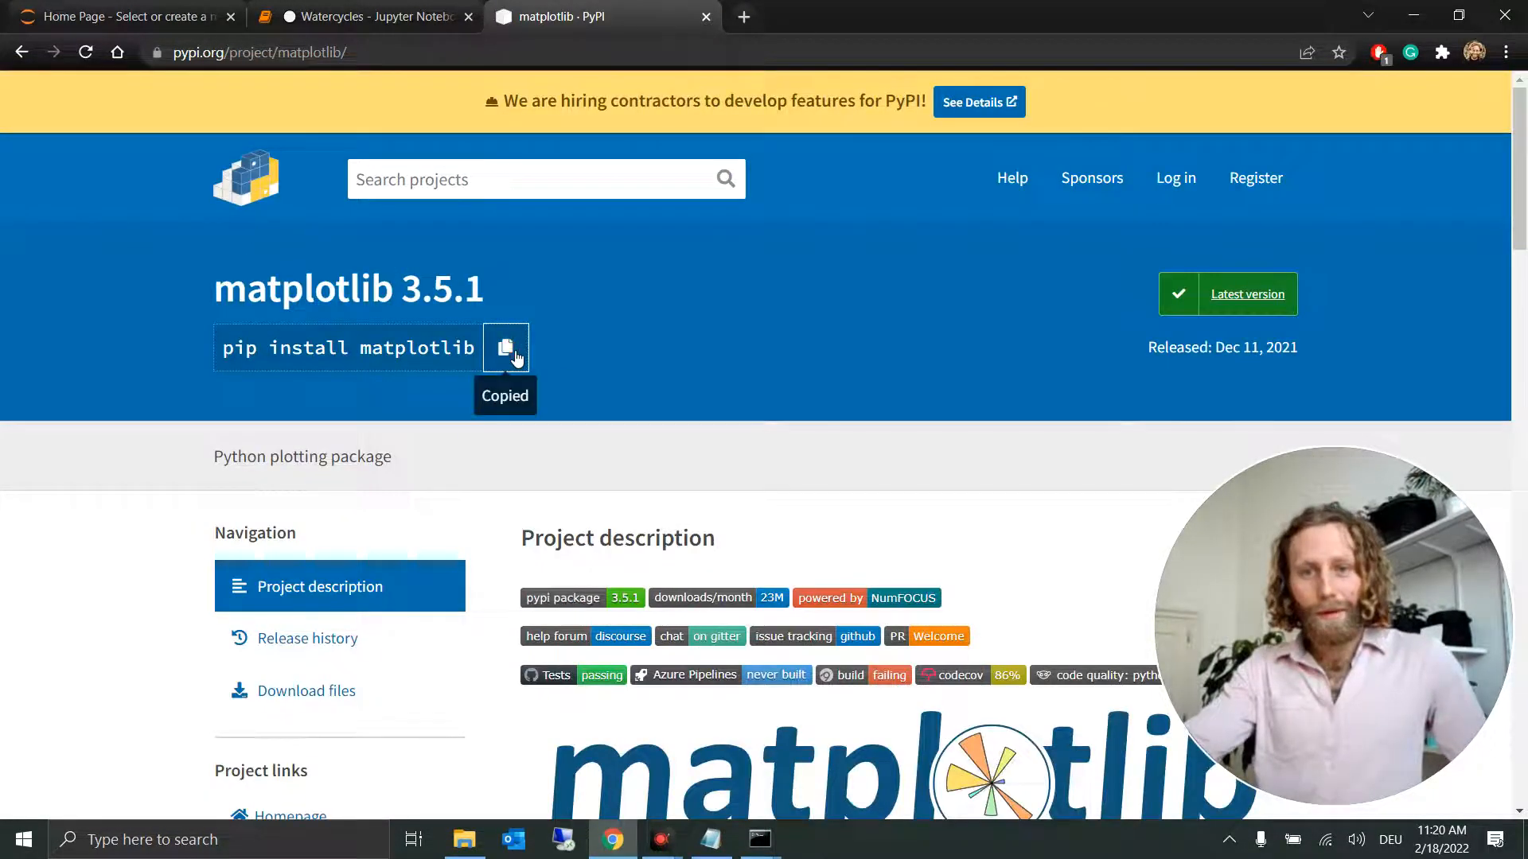
Step: Switch to the command prompt and run the copied command pip install matplotlib
{"action": "left_click", "coordinate": [1410, 11]}
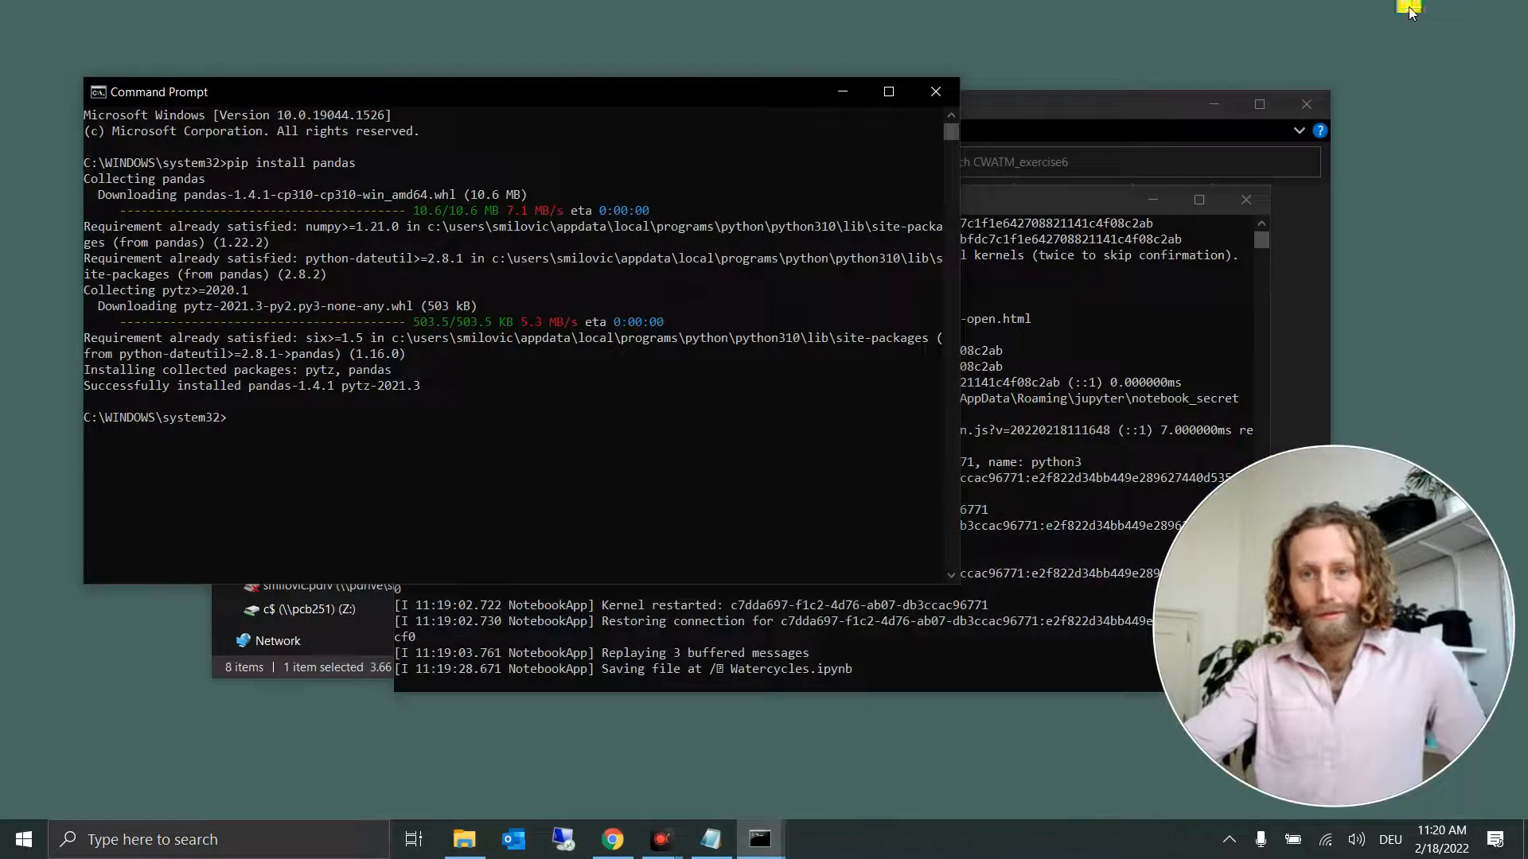
{"action": "right_click", "coordinate": [234, 424]}
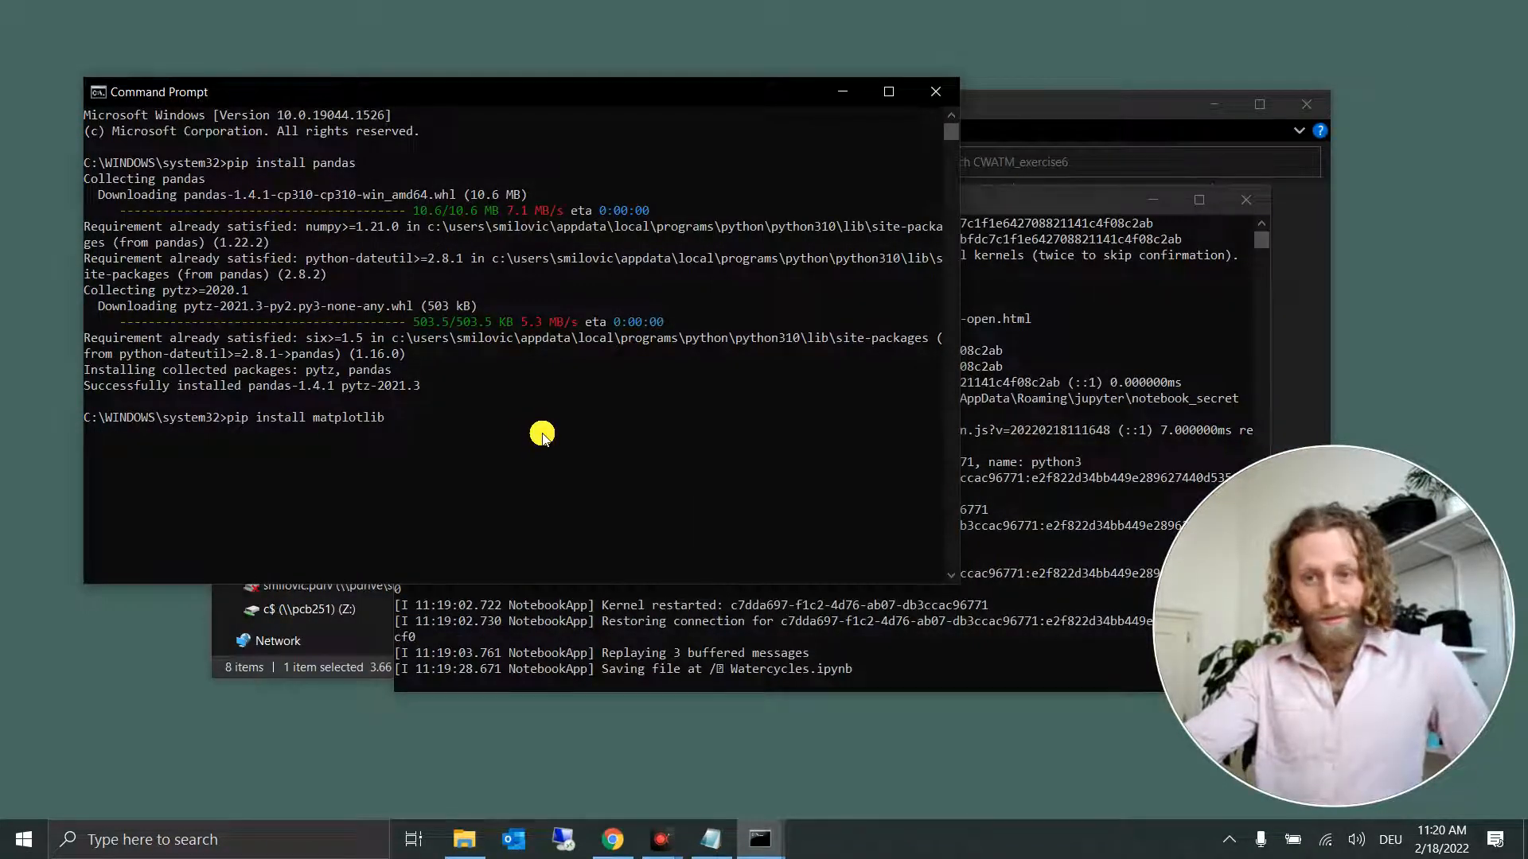
{"action": "key", "text": "Return"}
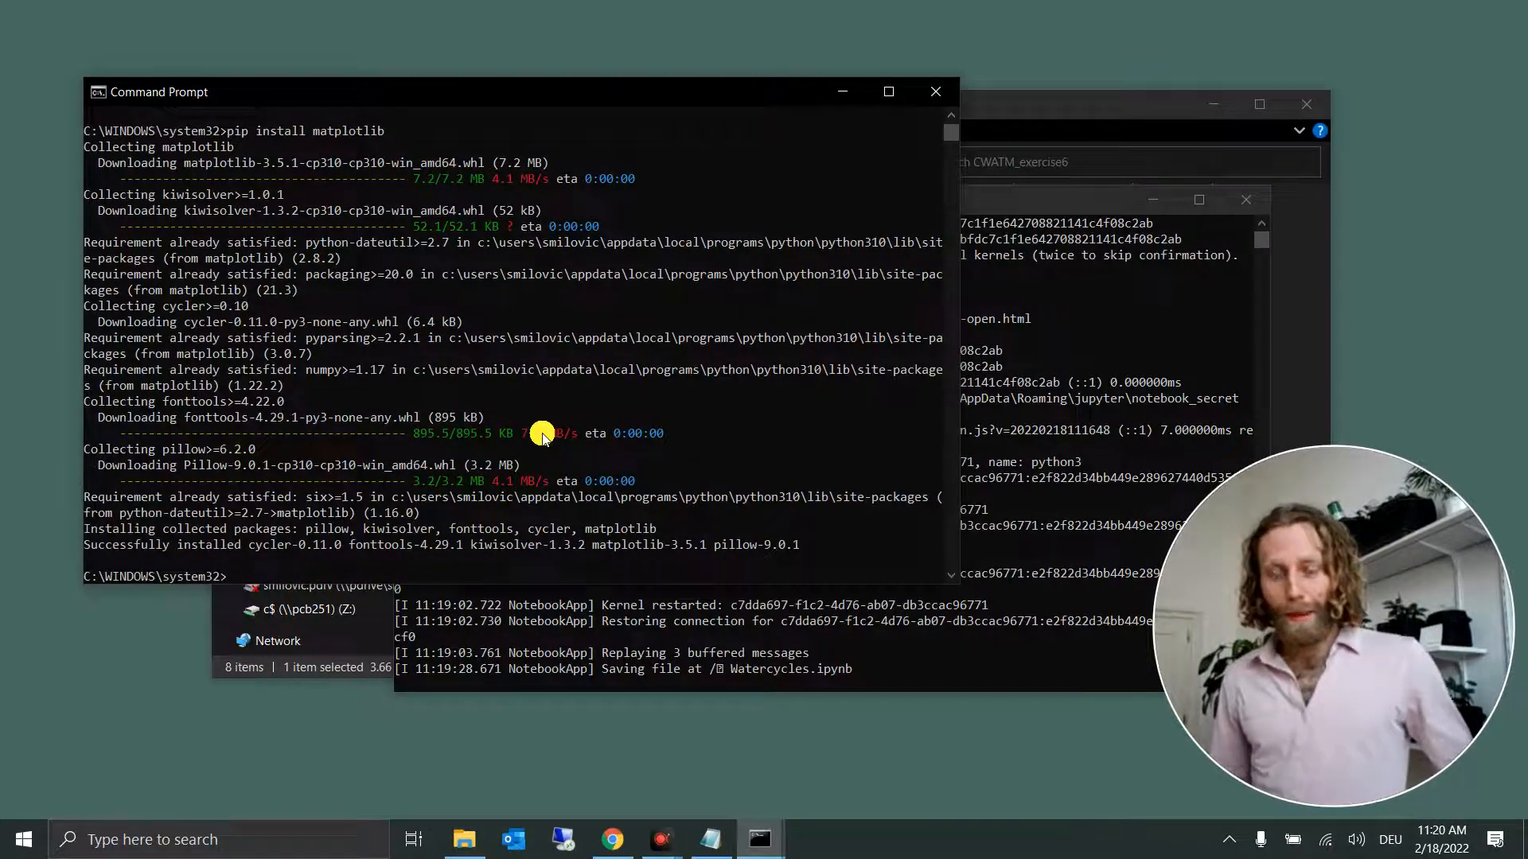
Step: Return to the Watercycles notebook in the browser, restart its kernel, run all cells and check the output down to the _functions_WaterCycles.ipynb cell
{"action": "left_click", "coordinate": [613, 840]}
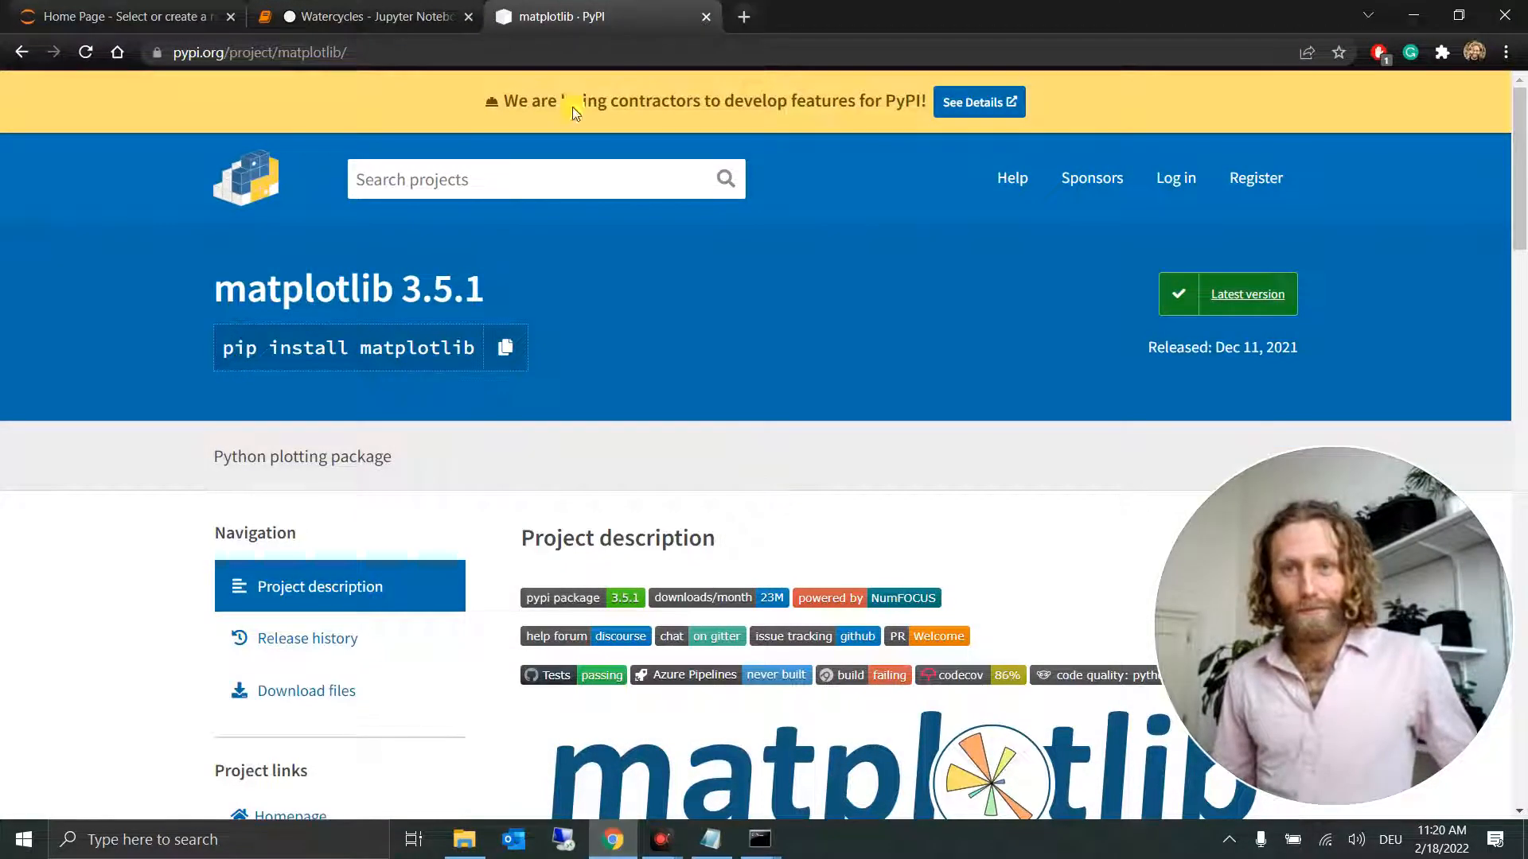
{"action": "left_click", "coordinate": [418, 9]}
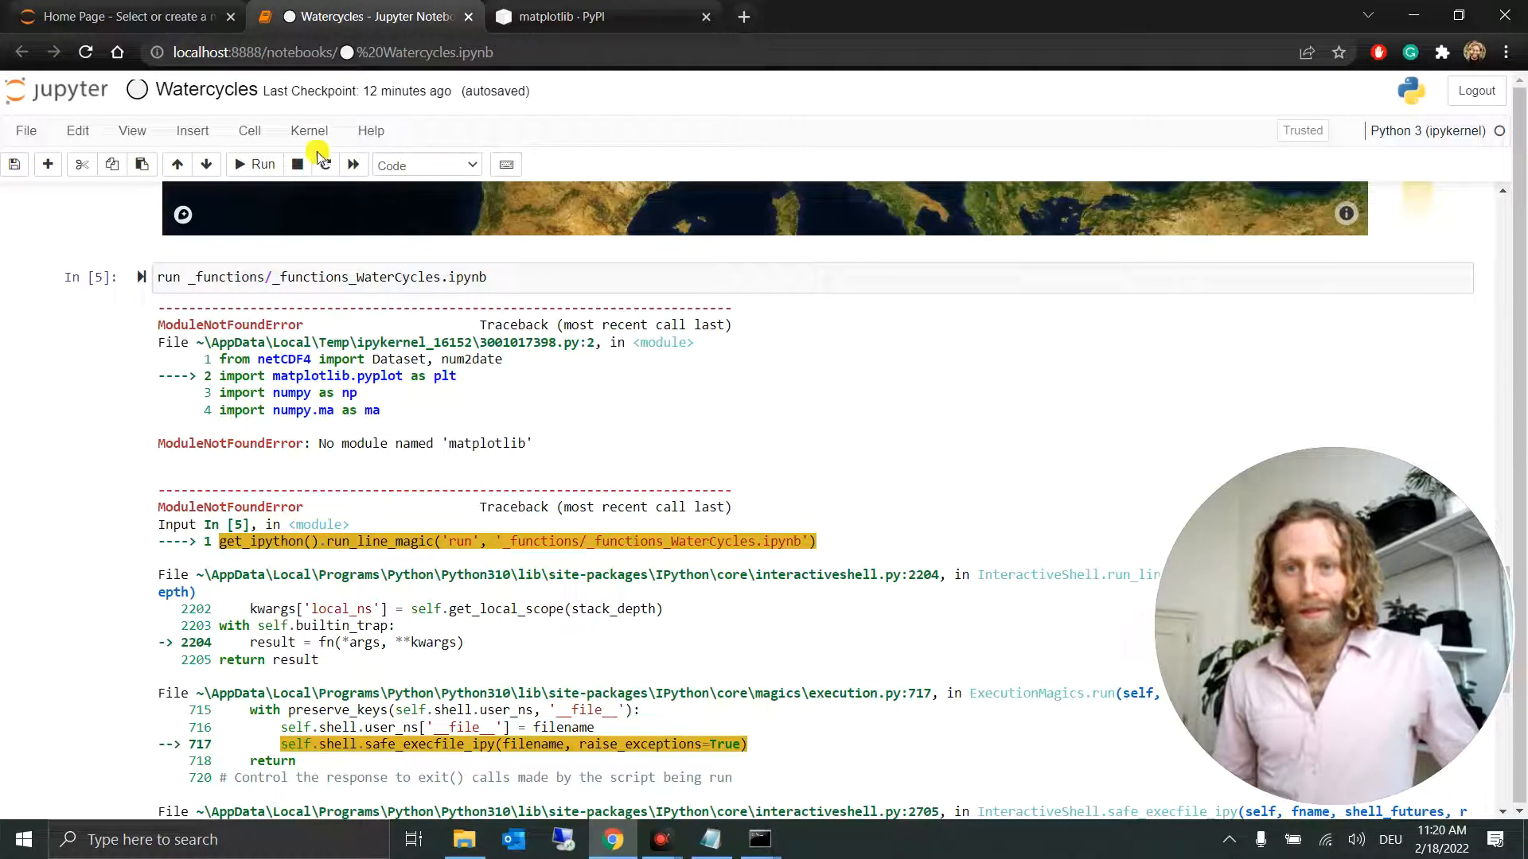
{"action": "left_click", "coordinate": [353, 164]}
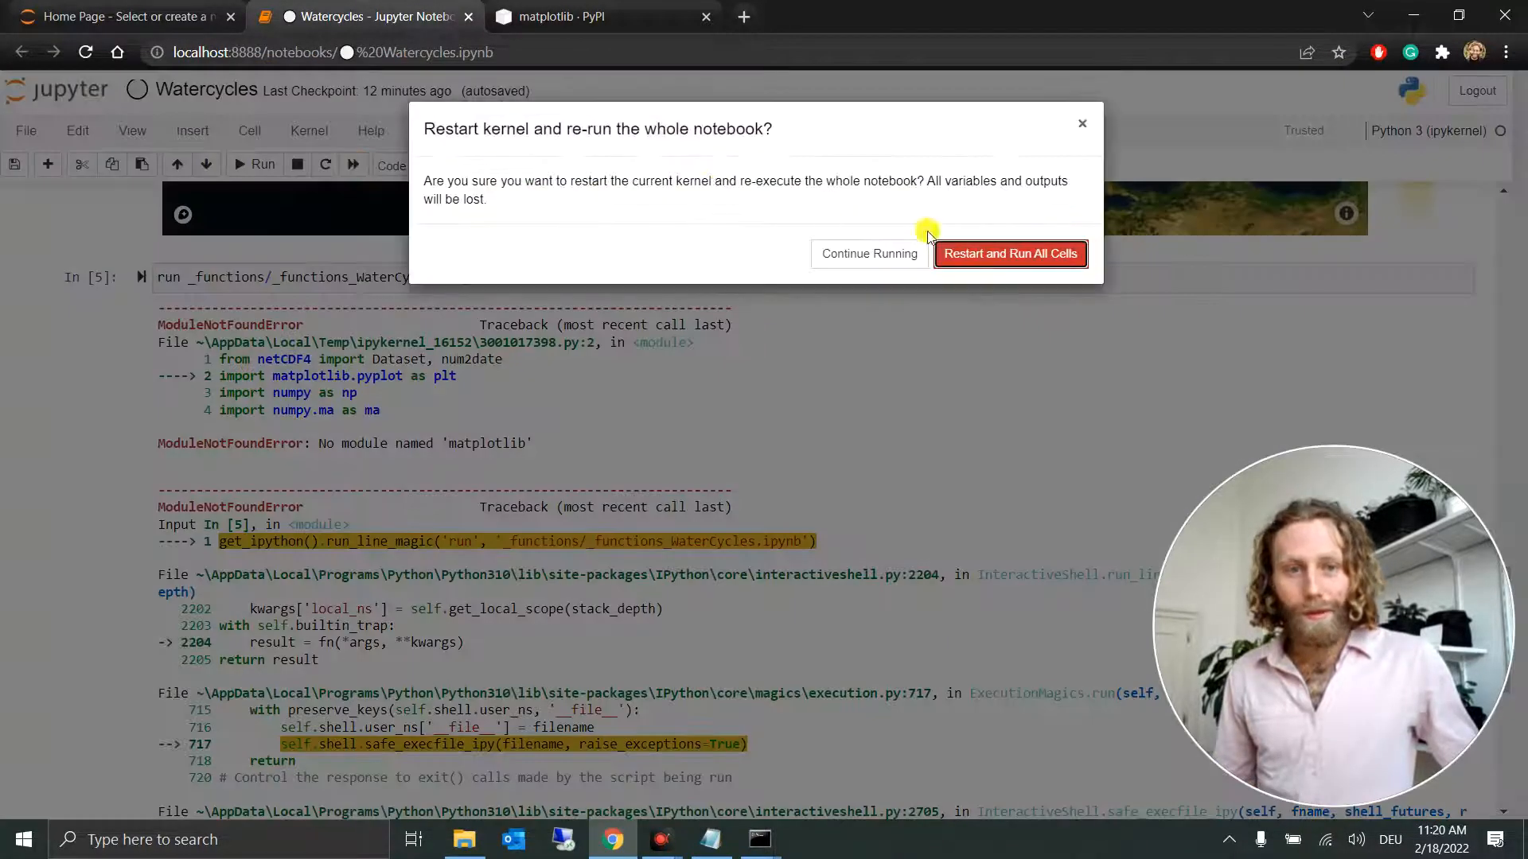
{"action": "left_click", "coordinate": [1009, 253]}
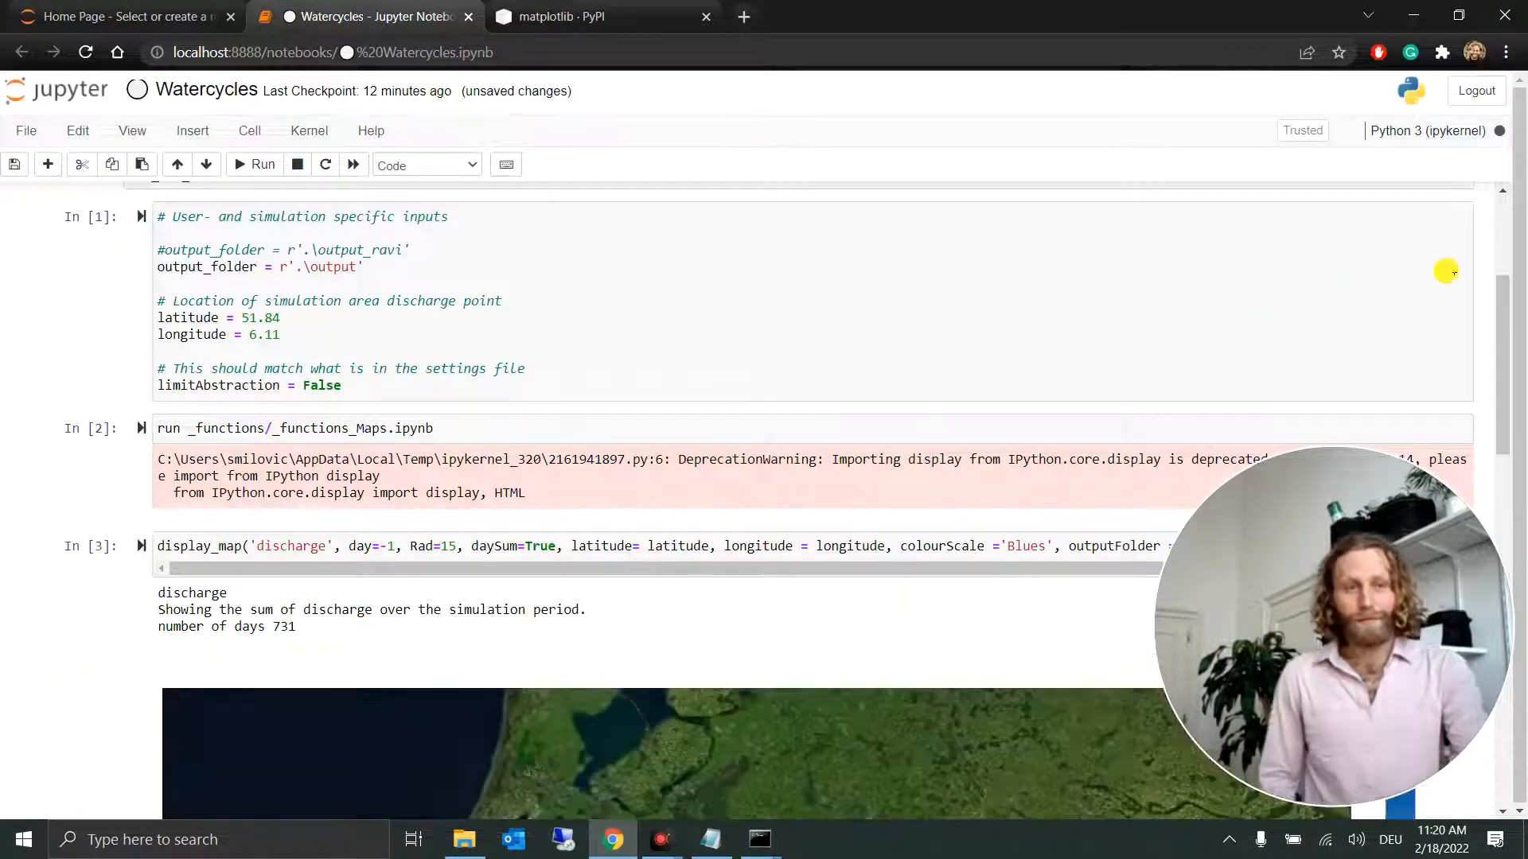
{"action": "scroll", "coordinate": [1478, 270], "scroll_direction": "down", "scroll_amount": 4}
{"action": "scroll", "coordinate": [1478, 271], "scroll_direction": "down", "scroll_amount": 7}
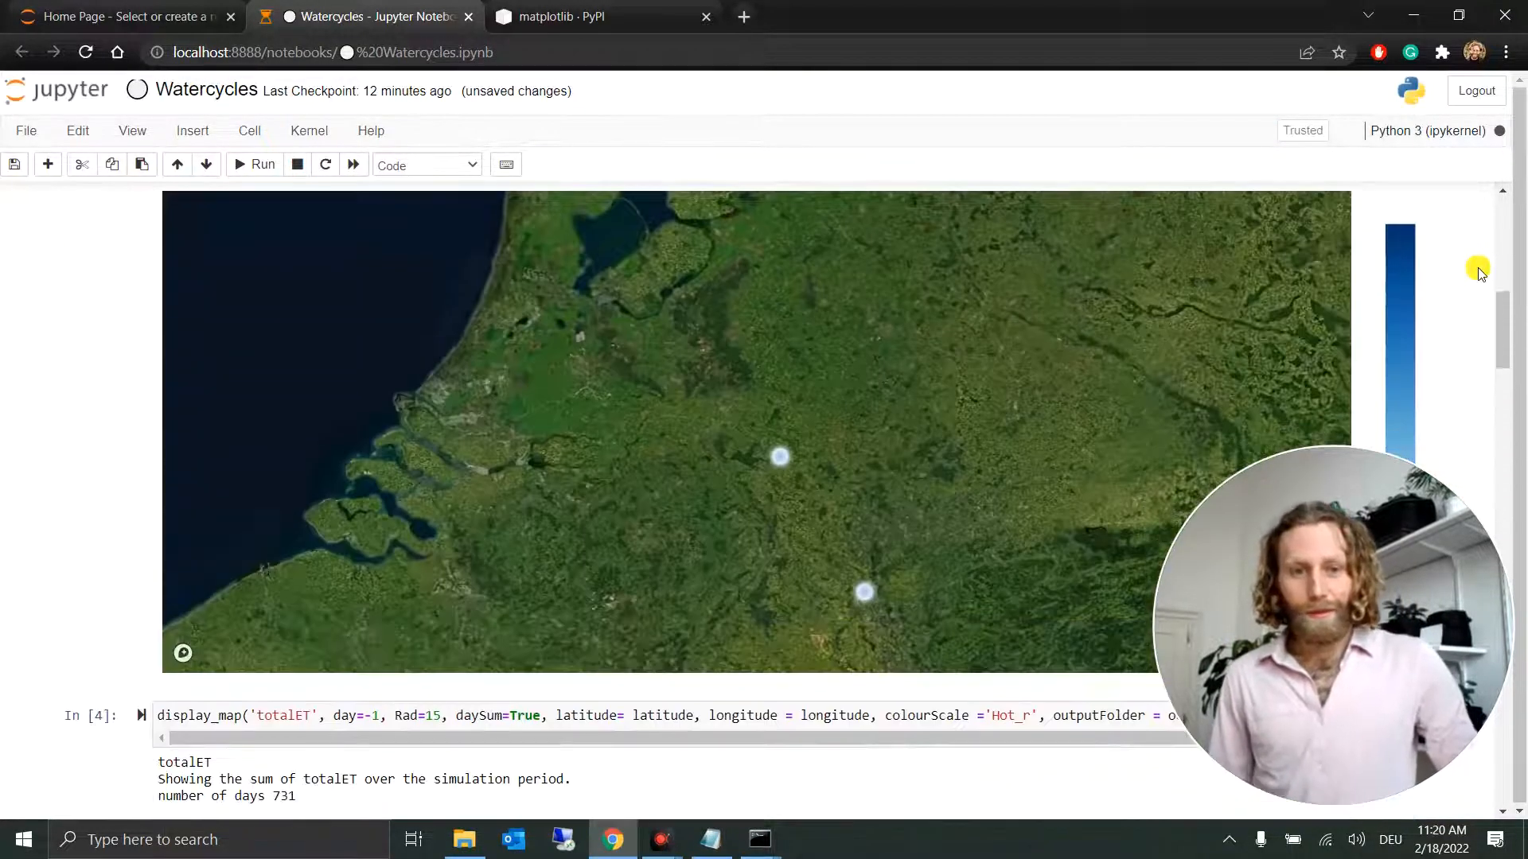
{"action": "scroll", "coordinate": [1478, 271], "scroll_direction": "down", "scroll_amount": 3}
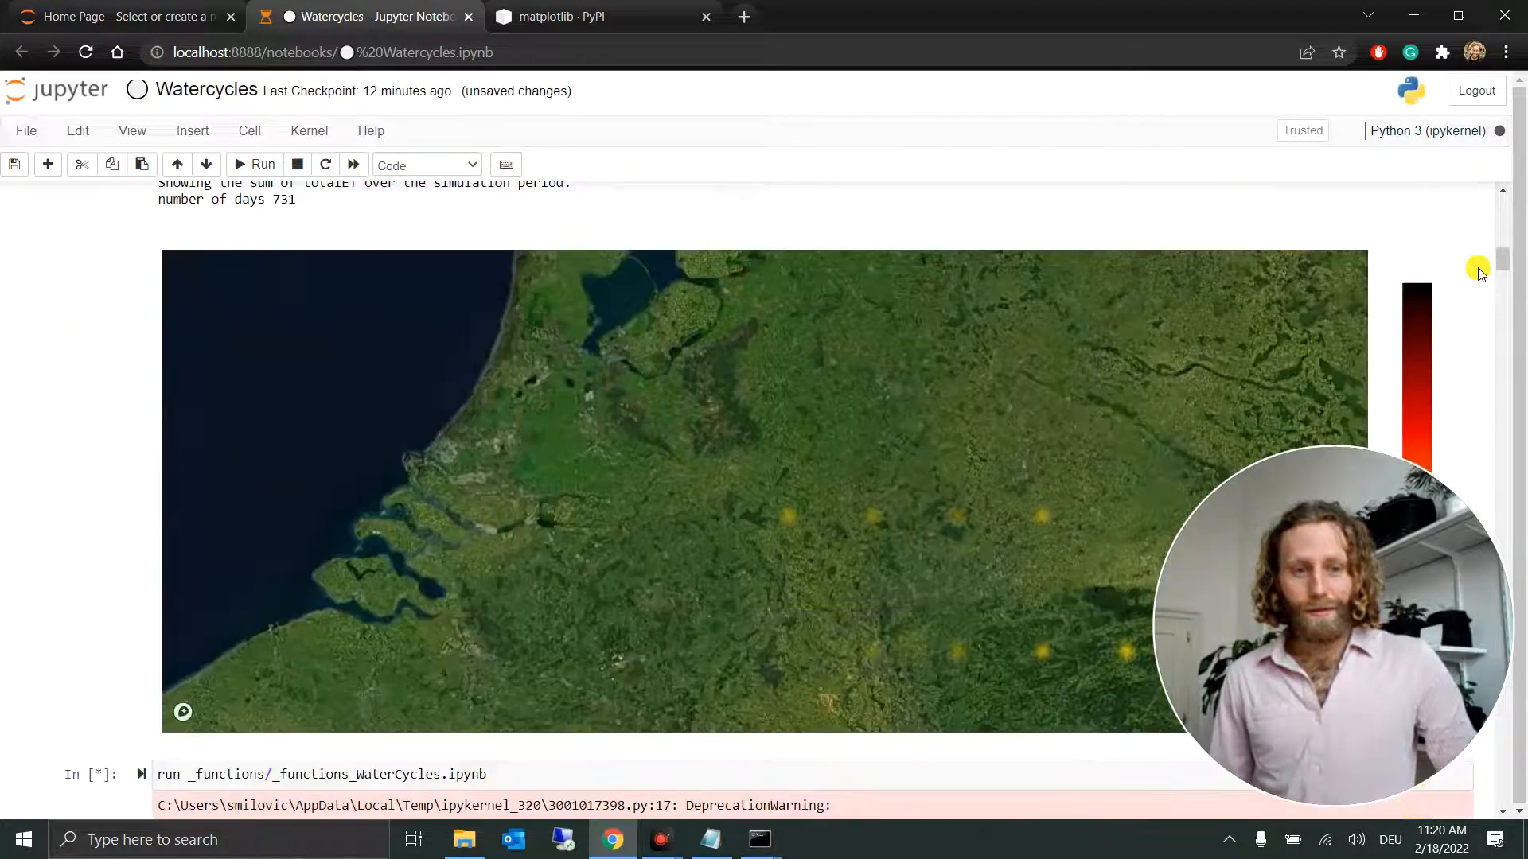
{"action": "scroll", "coordinate": [1477, 271], "scroll_direction": "down", "scroll_amount": 6}
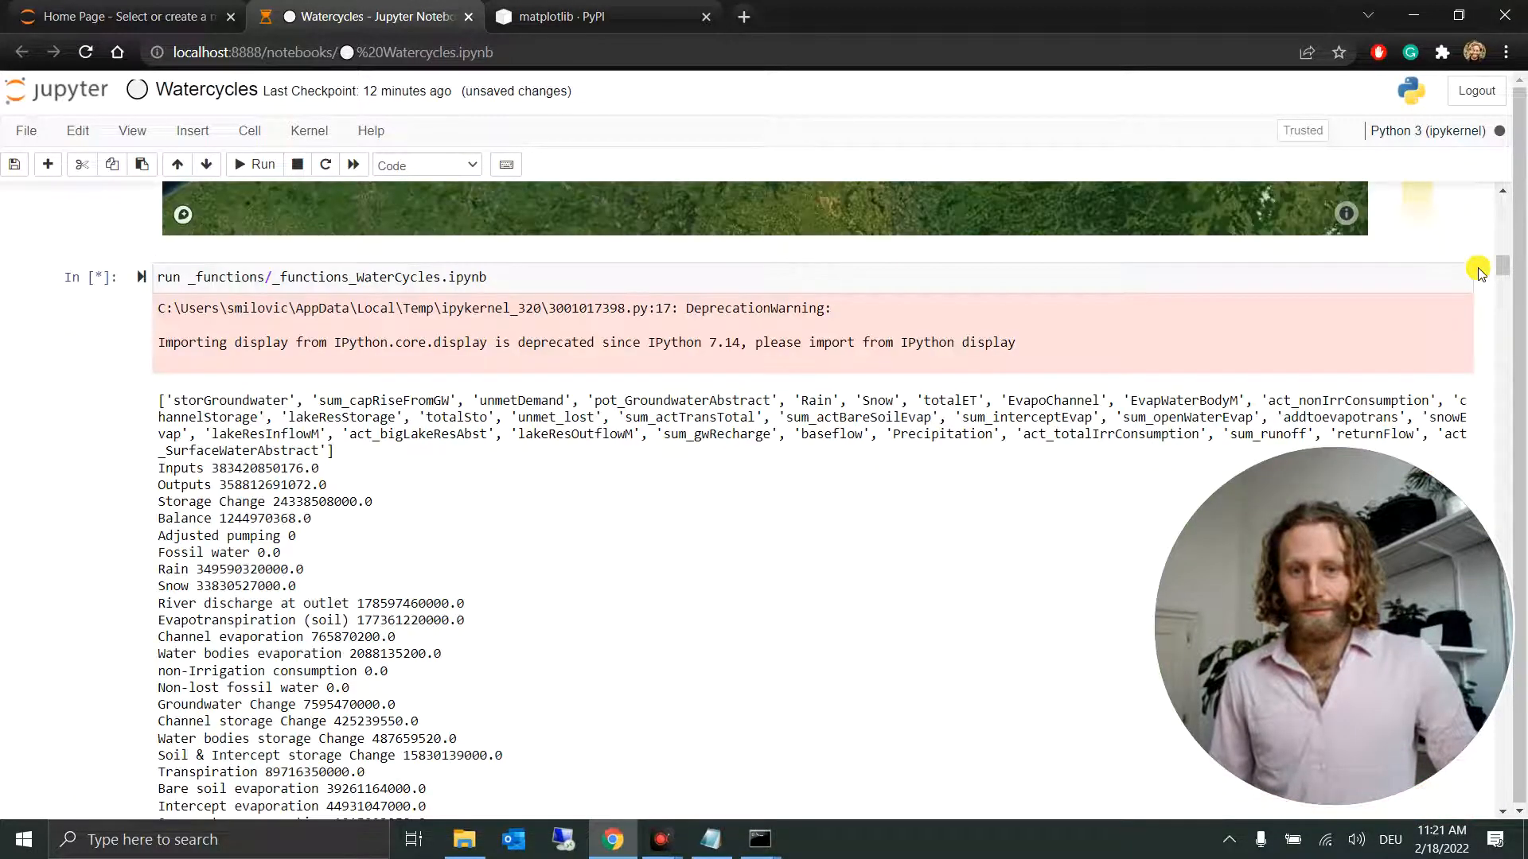
Step: Examine the printed water balance totals and the rain, snow and river discharge segments of the Water Balance Circle chart
{"action": "scroll", "coordinate": [1478, 270], "scroll_direction": "down", "scroll_amount": 6}
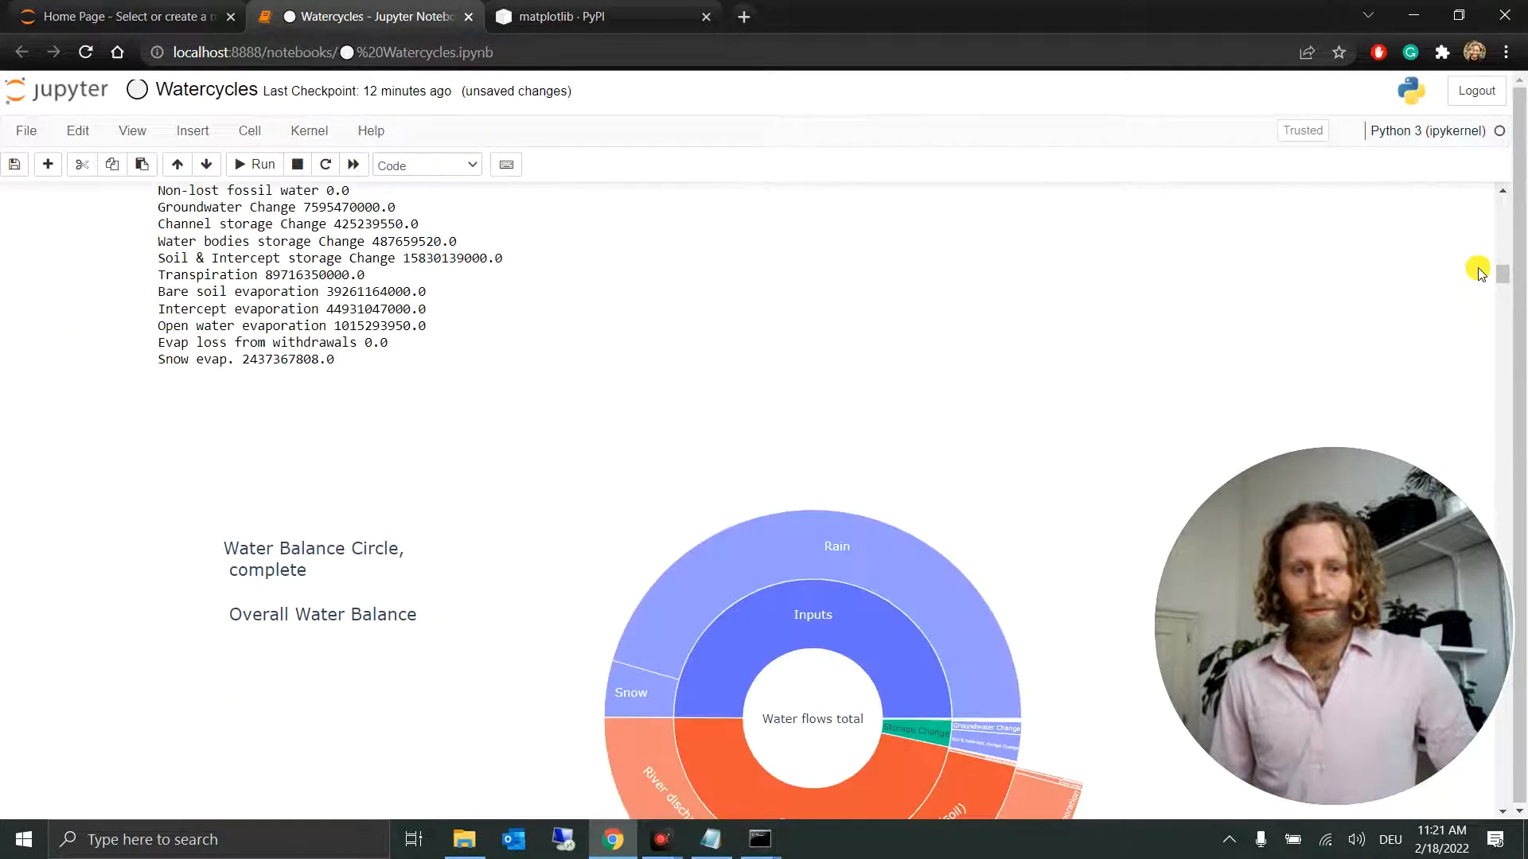
{"action": "scroll", "coordinate": [1477, 270], "scroll_direction": "down", "scroll_amount": 3}
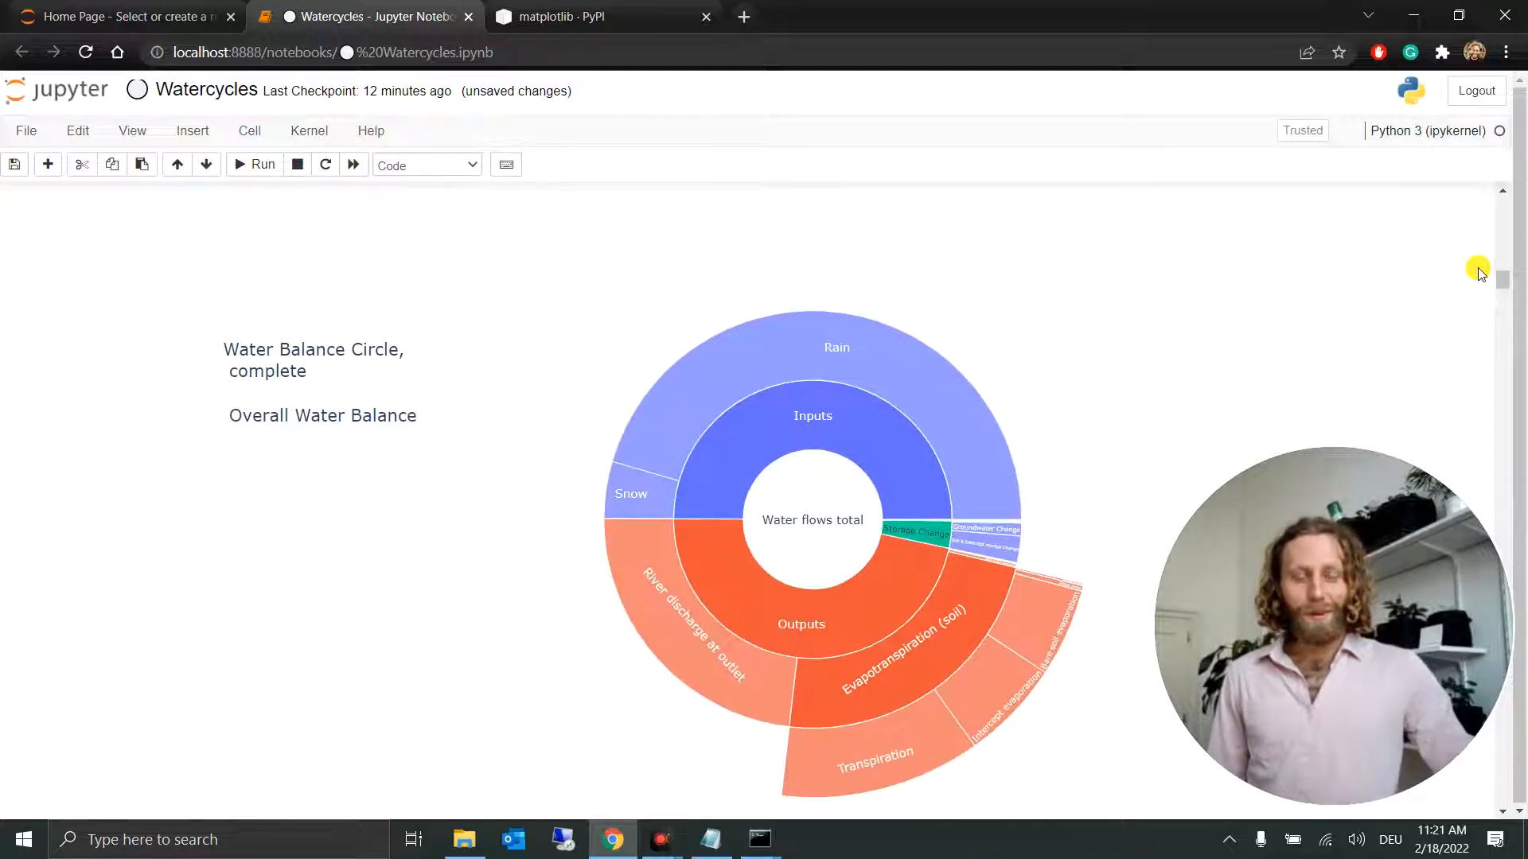
{"action": "scroll", "coordinate": [1478, 270], "scroll_direction": "down", "scroll_amount": 1}
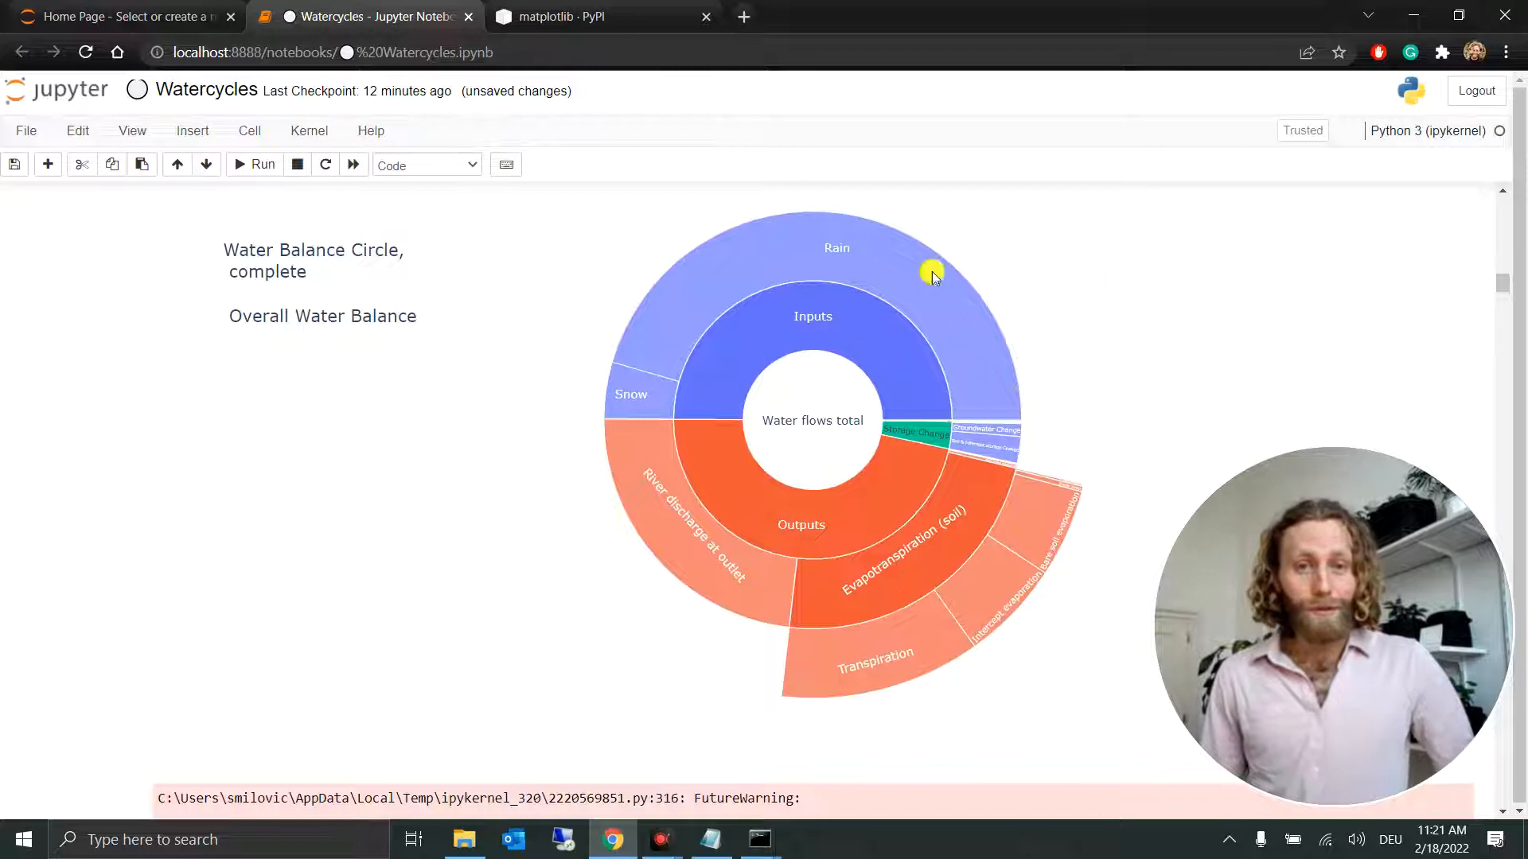
{"action": "mouse_move", "coordinate": [890, 285]}
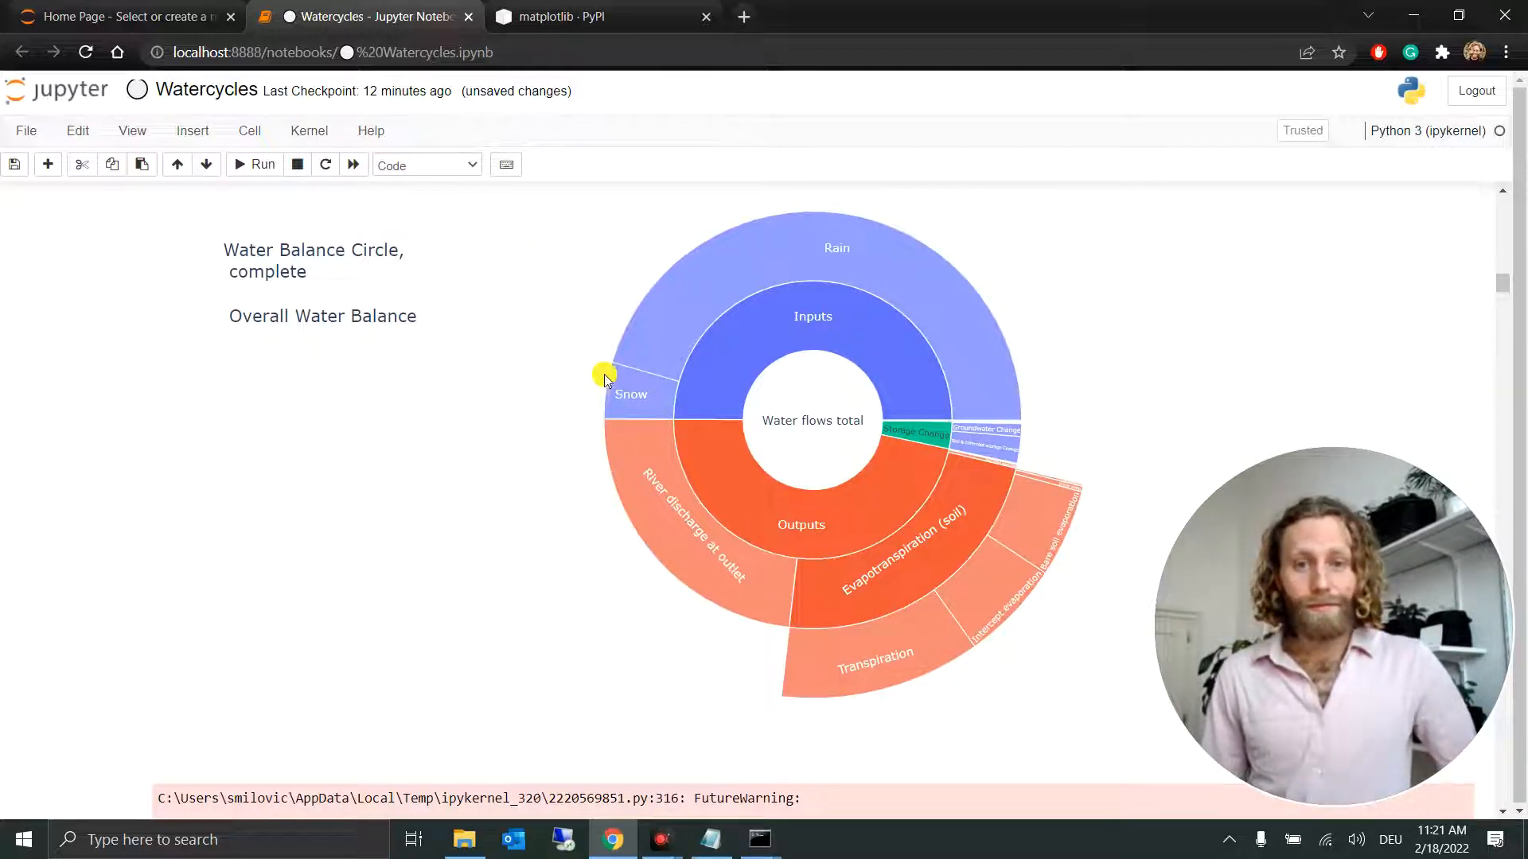
{"action": "mouse_move", "coordinate": [622, 390]}
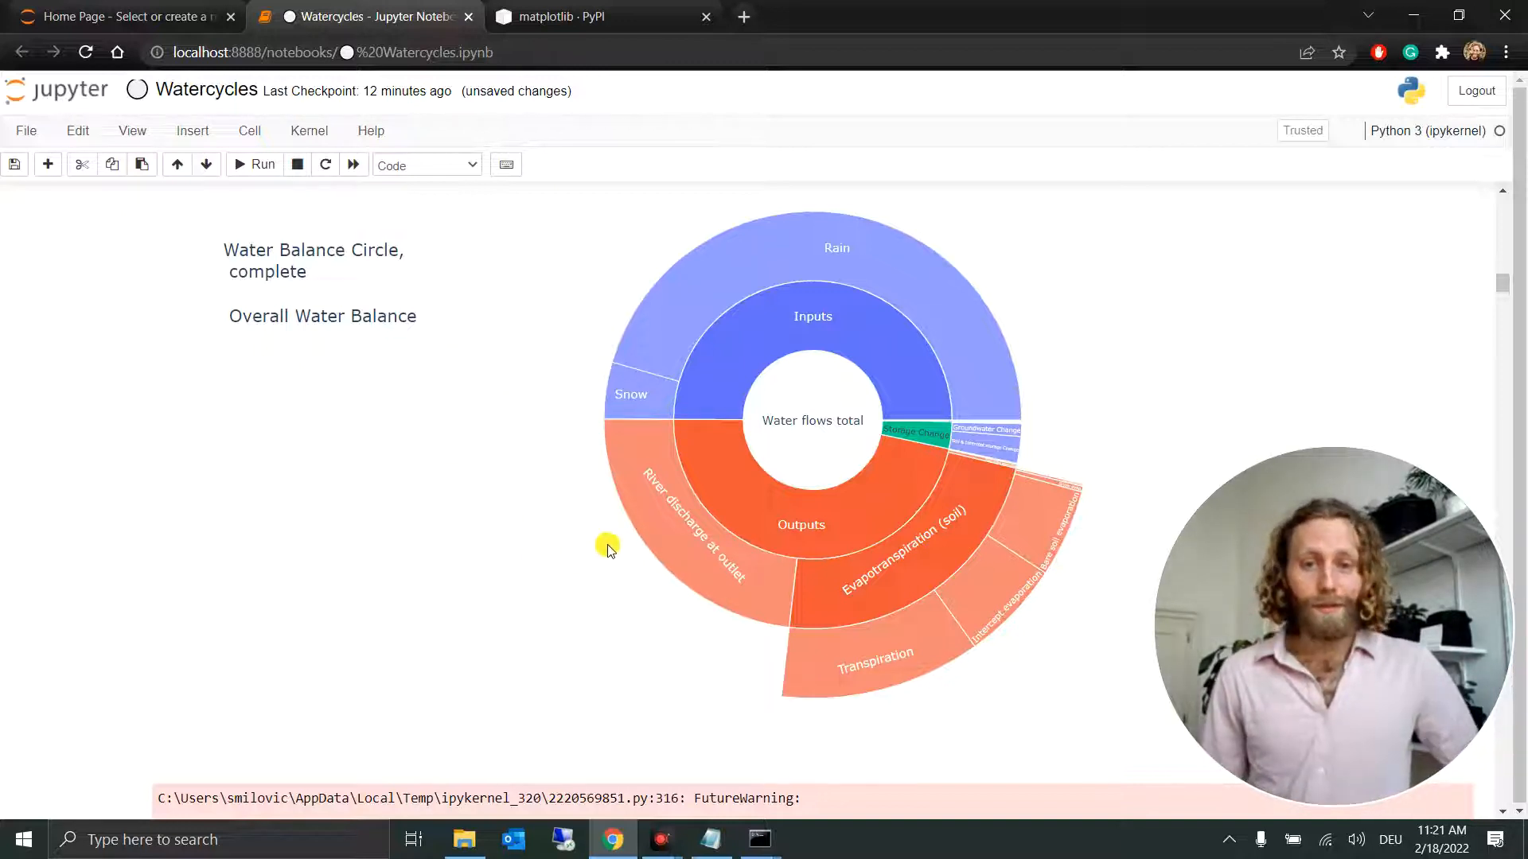
{"action": "mouse_move", "coordinate": [637, 521]}
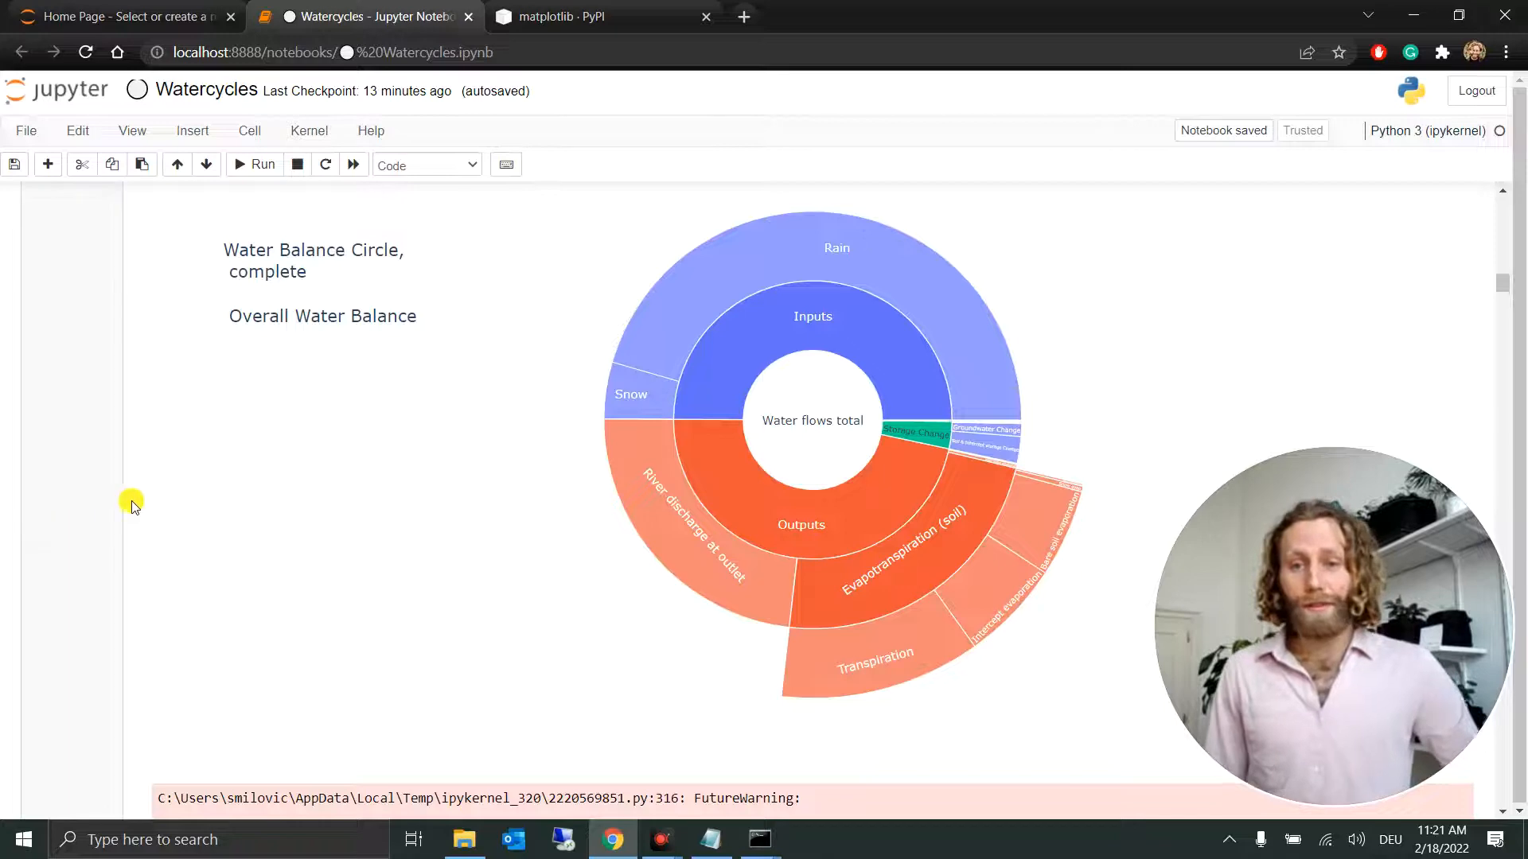
Step: Review the map above the totalET cell at a wider extent covering the whole river basin, and return to the Water Balance Circle
{"action": "scroll", "coordinate": [354, 509], "scroll_direction": "up", "scroll_amount": 5}
{"action": "scroll", "coordinate": [354, 509], "scroll_direction": "up", "scroll_amount": 15}
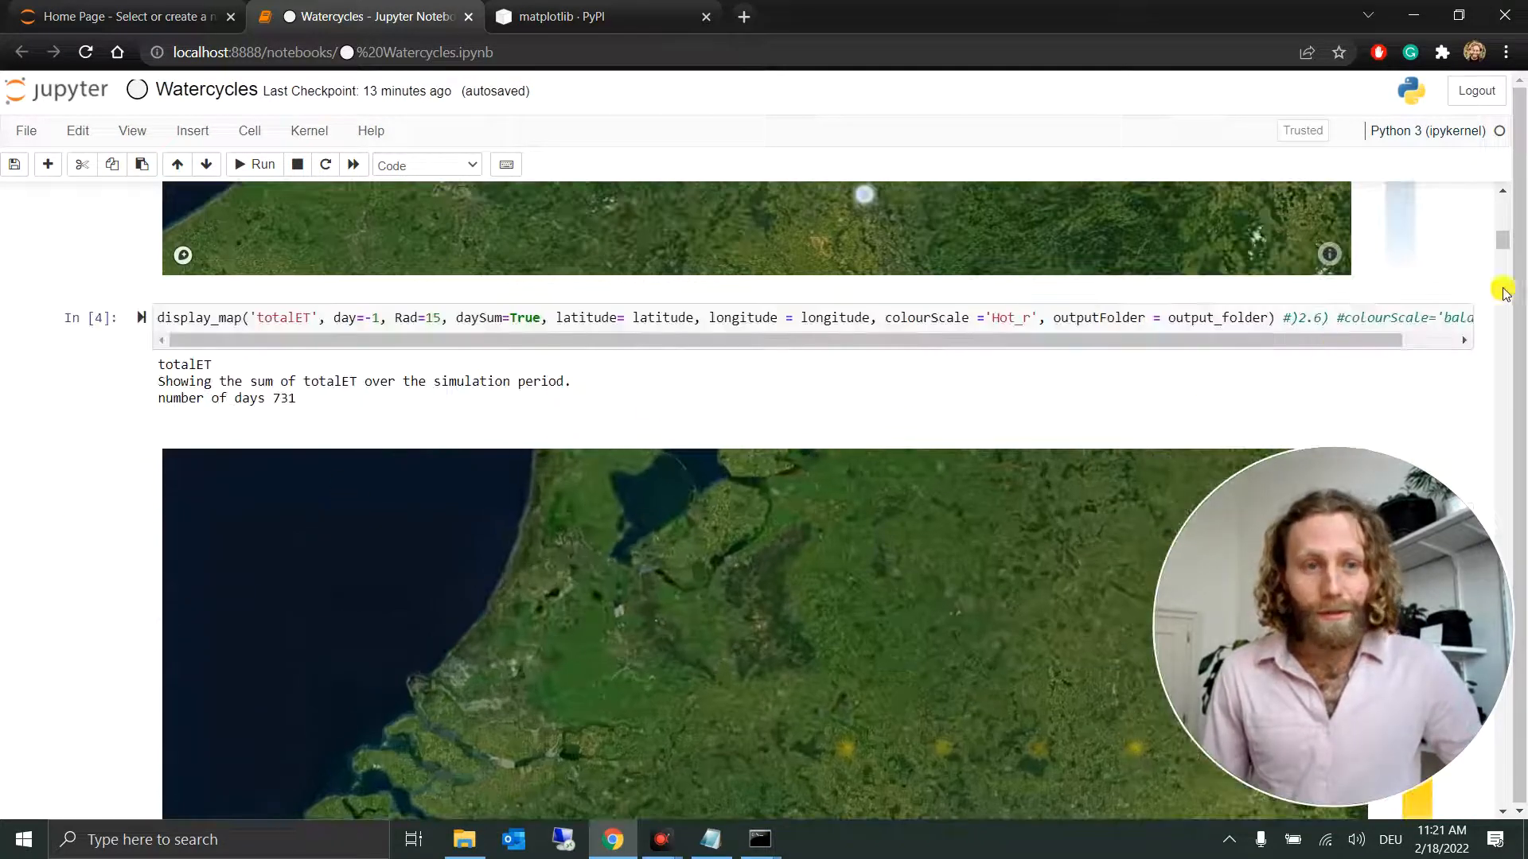
{"action": "scroll", "coordinate": [1478, 279], "scroll_direction": "up", "scroll_amount": 3}
{"action": "scroll", "coordinate": [828, 482], "scroll_direction": "down", "scroll_amount": 3}
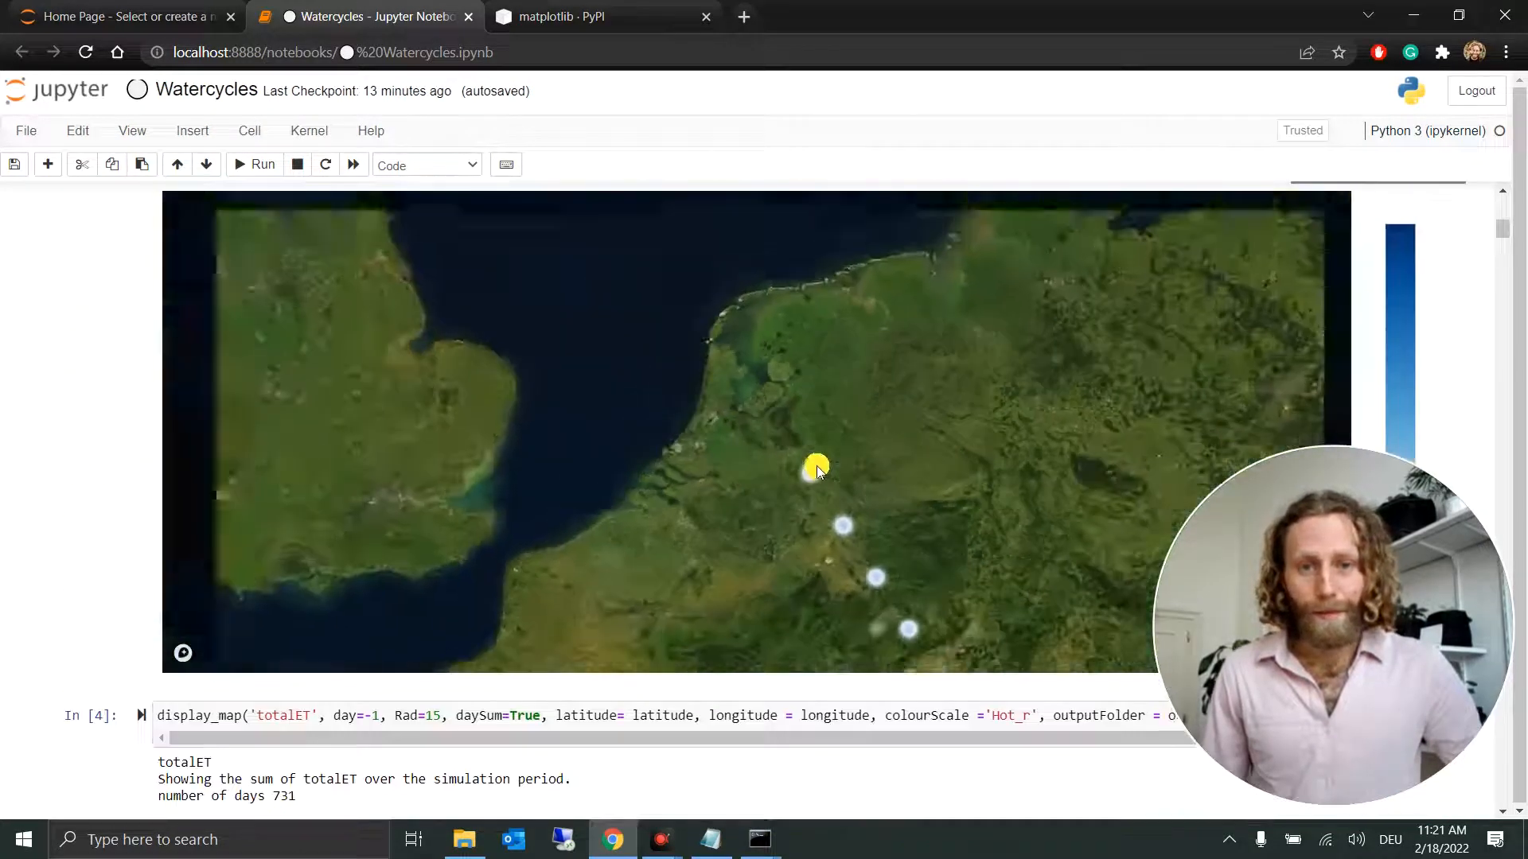
{"action": "scroll", "coordinate": [815, 468], "scroll_direction": "down", "scroll_amount": 3}
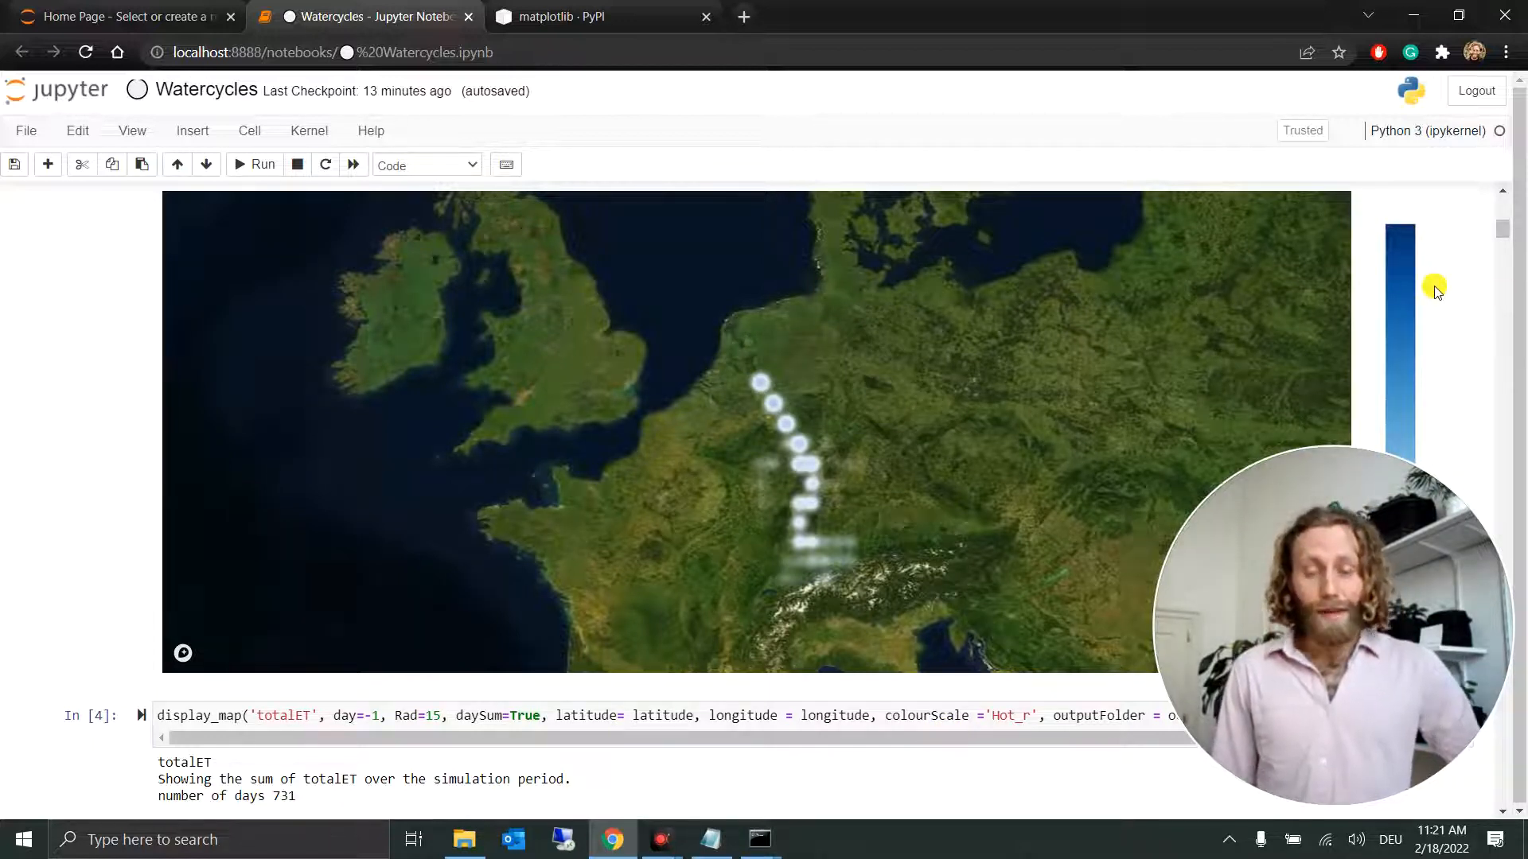
{"action": "scroll", "coordinate": [1436, 292], "scroll_direction": "down", "scroll_amount": 12}
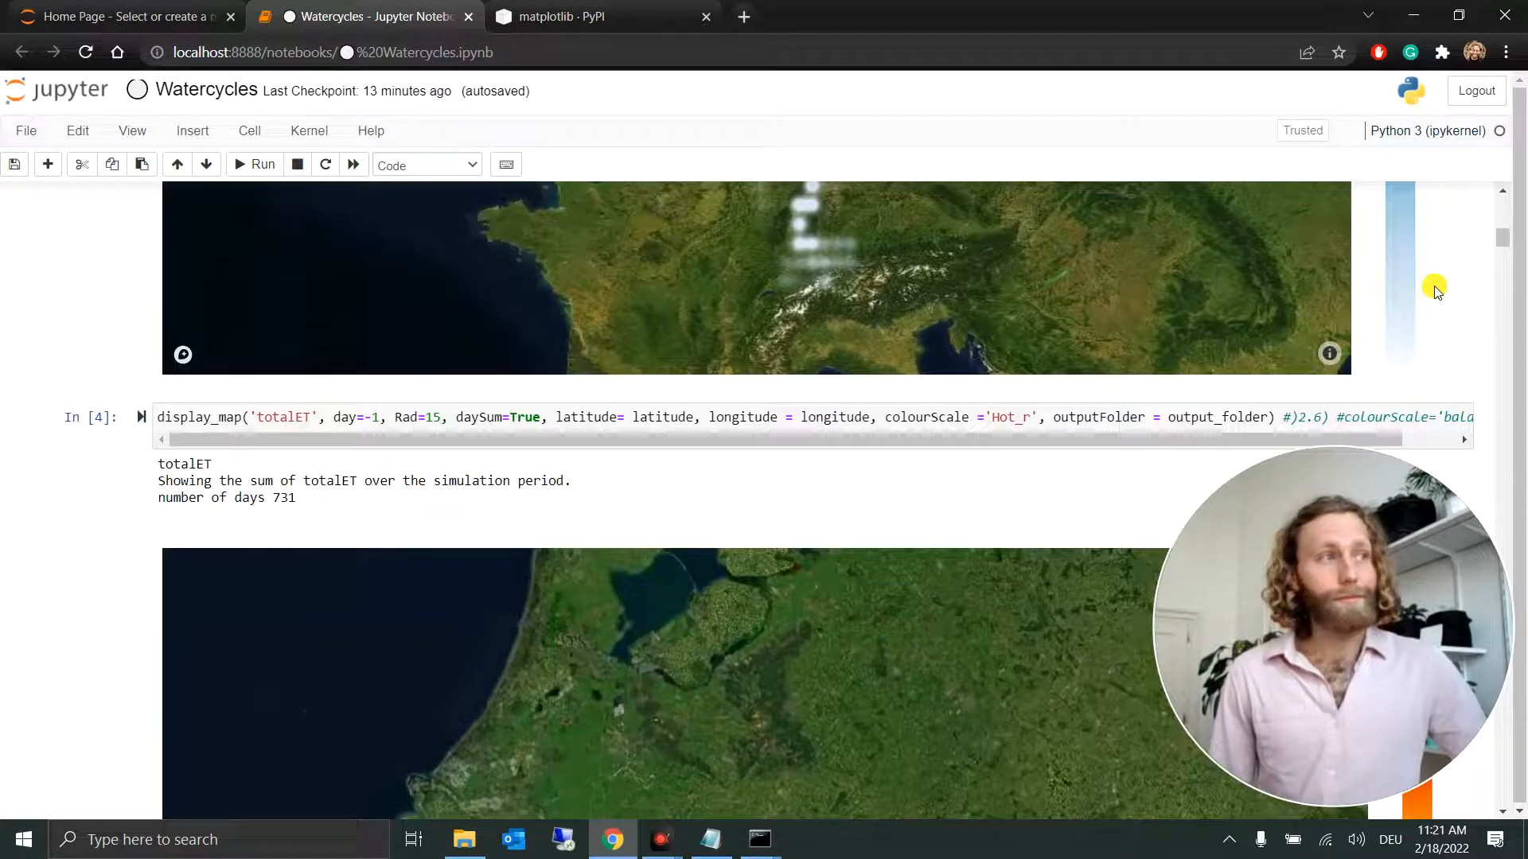
{"action": "scroll", "coordinate": [1436, 292], "scroll_direction": "down", "scroll_amount": 10}
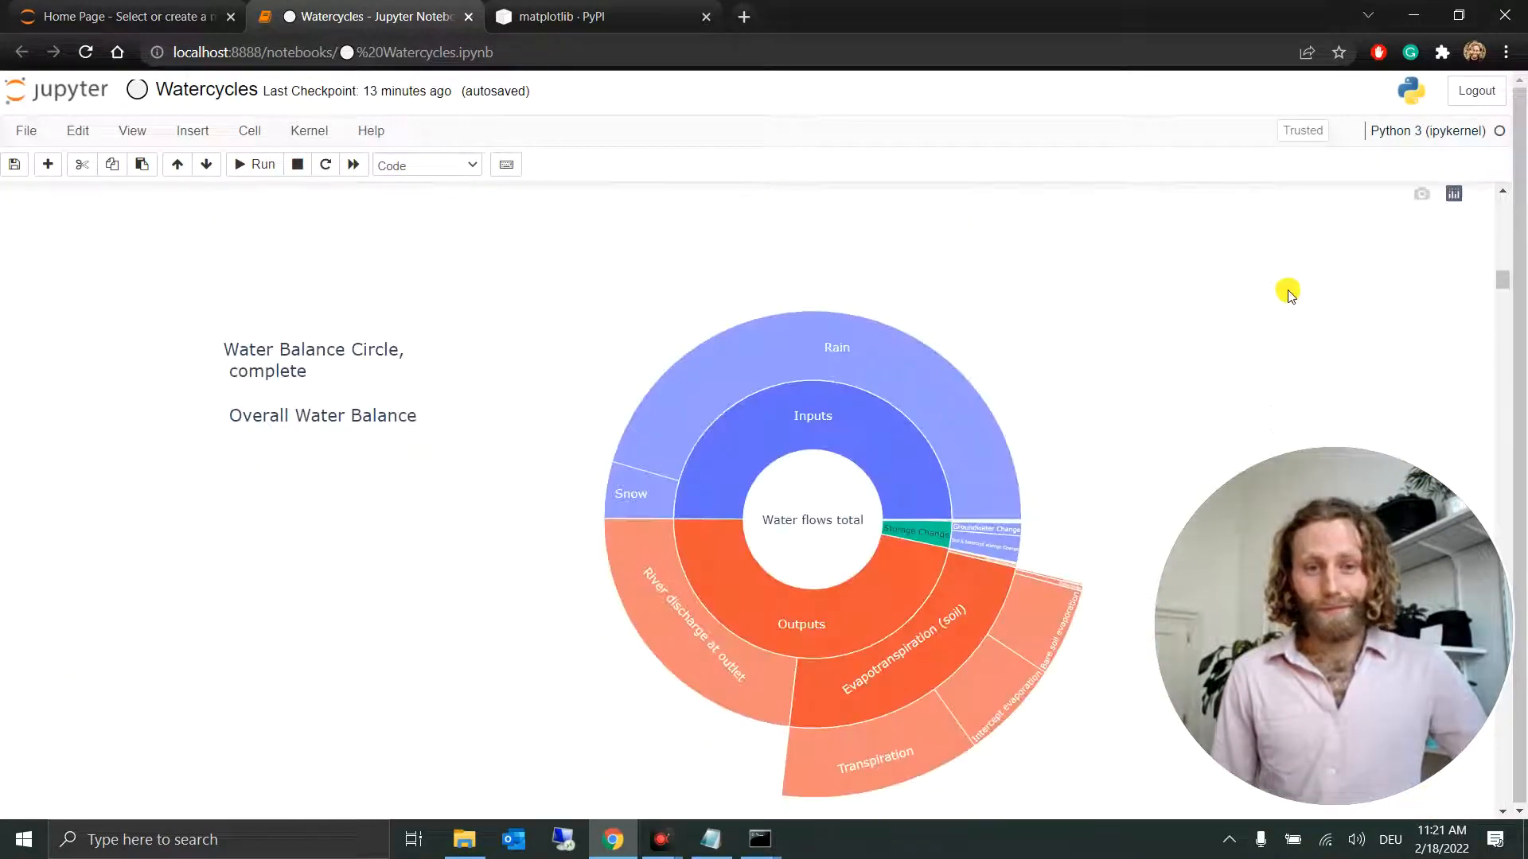
Step: Expand the Evapotranspiration (soil) segment of the Water Balance Circle and inspect its Transpiration and Intercept evaporation shares
{"action": "scroll", "coordinate": [1233, 318], "scroll_direction": "down", "scroll_amount": 1}
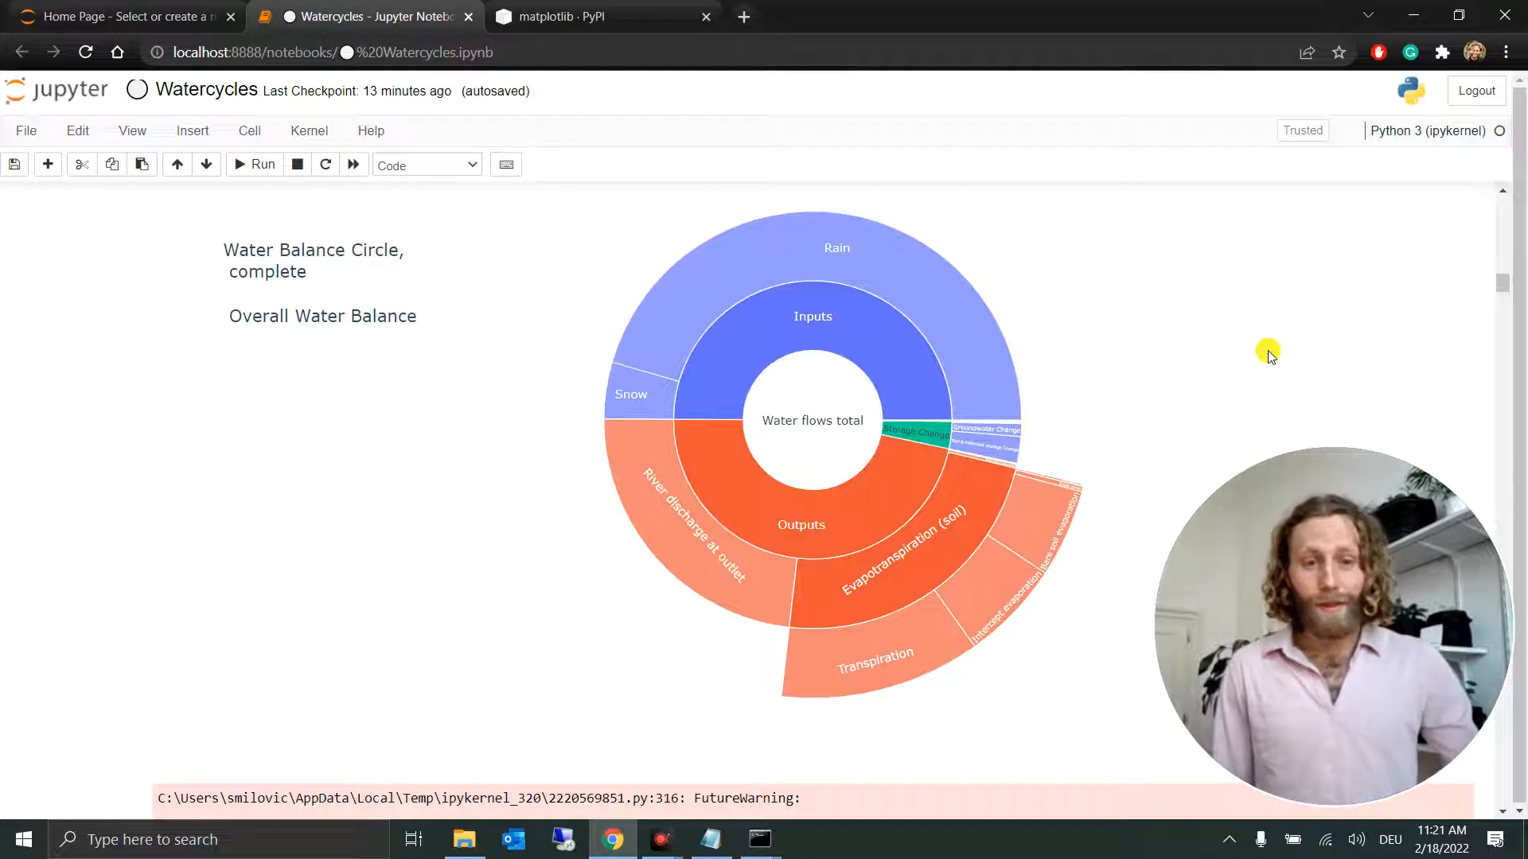
{"action": "scroll", "coordinate": [1268, 354], "scroll_direction": "down", "scroll_amount": 1}
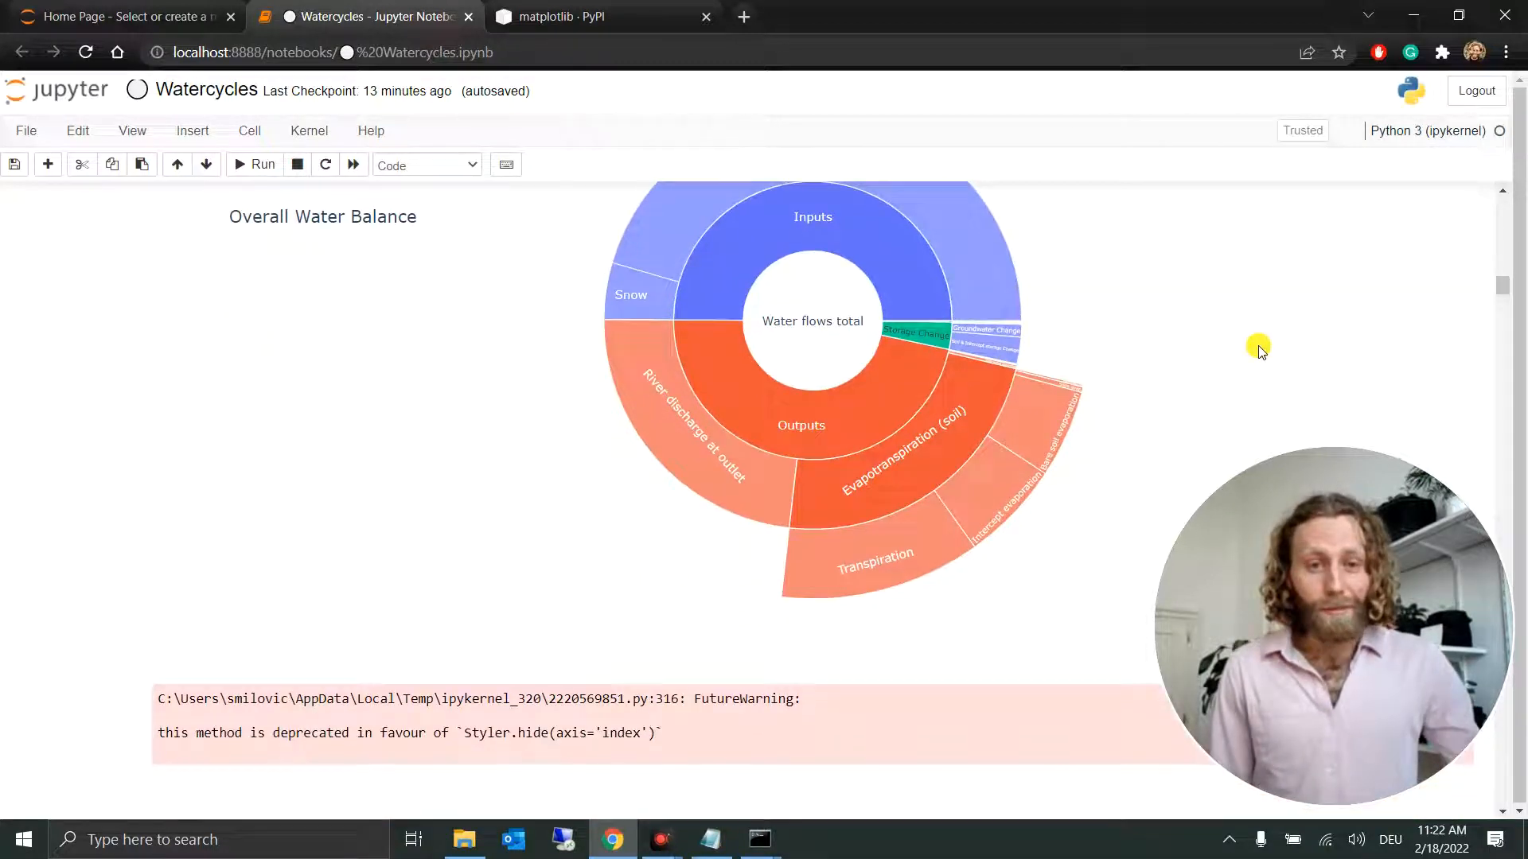
{"action": "mouse_move", "coordinate": [955, 385]}
{"action": "left_click", "coordinate": [937, 414]}
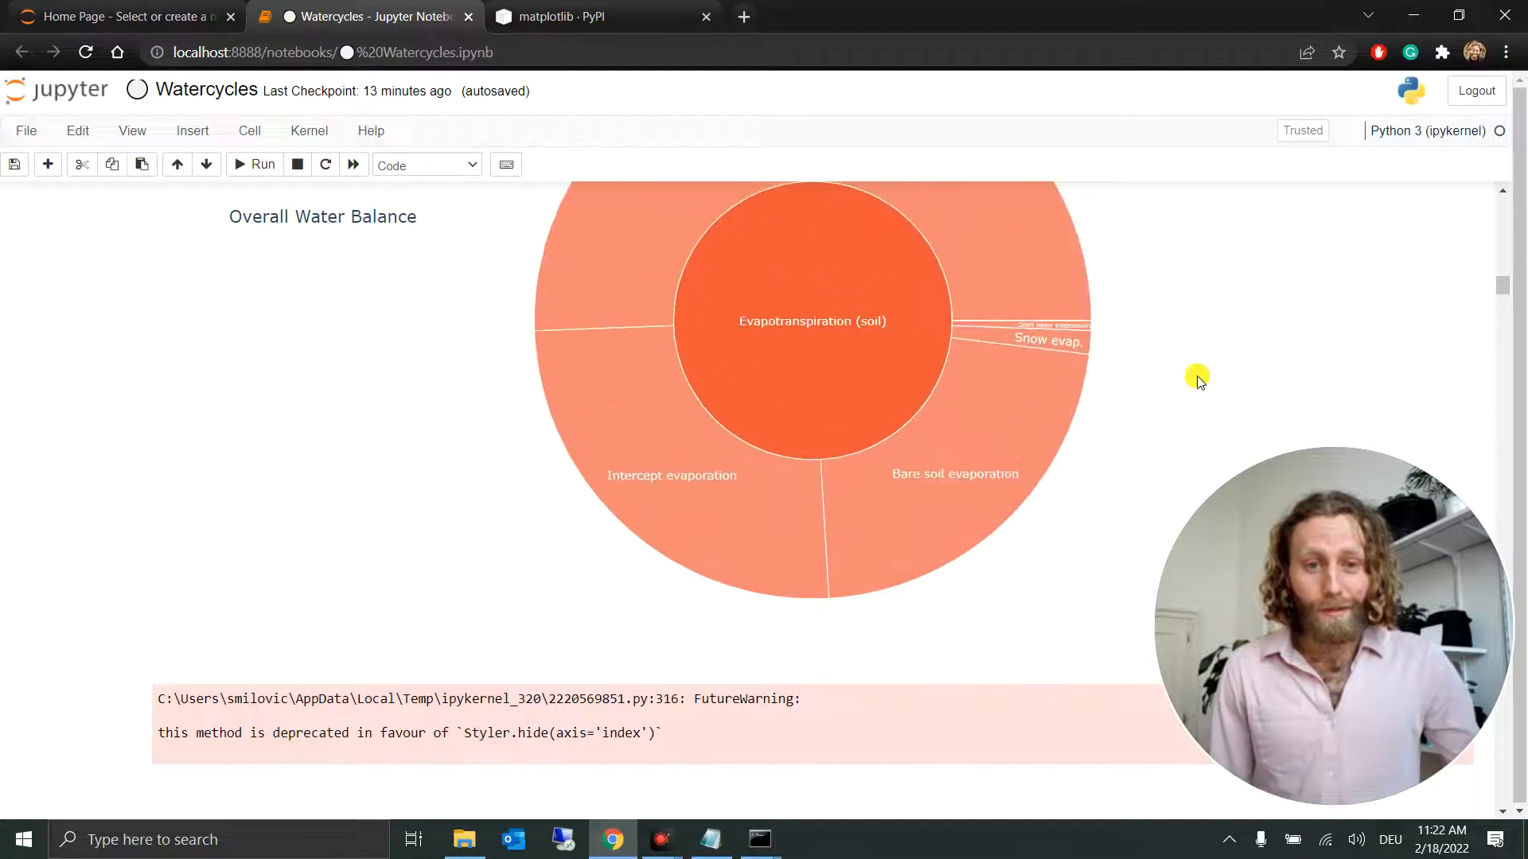
{"action": "scroll", "coordinate": [1194, 374], "scroll_direction": "up", "scroll_amount": 1}
{"action": "scroll", "coordinate": [1199, 380], "scroll_direction": "up", "scroll_amount": 1}
{"action": "mouse_move", "coordinate": [894, 359]}
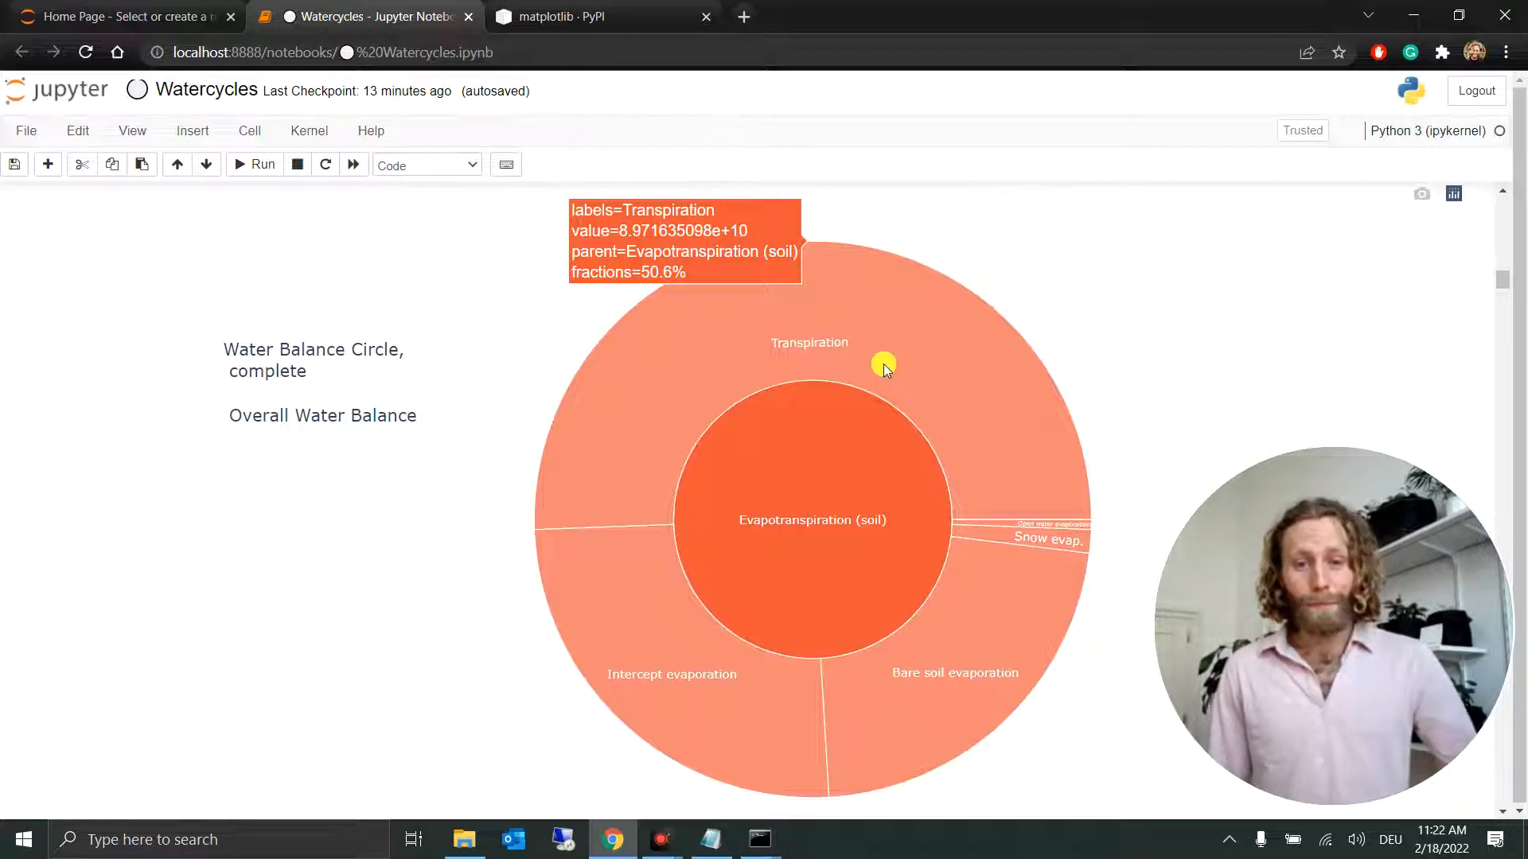
{"action": "mouse_move", "coordinate": [725, 661]}
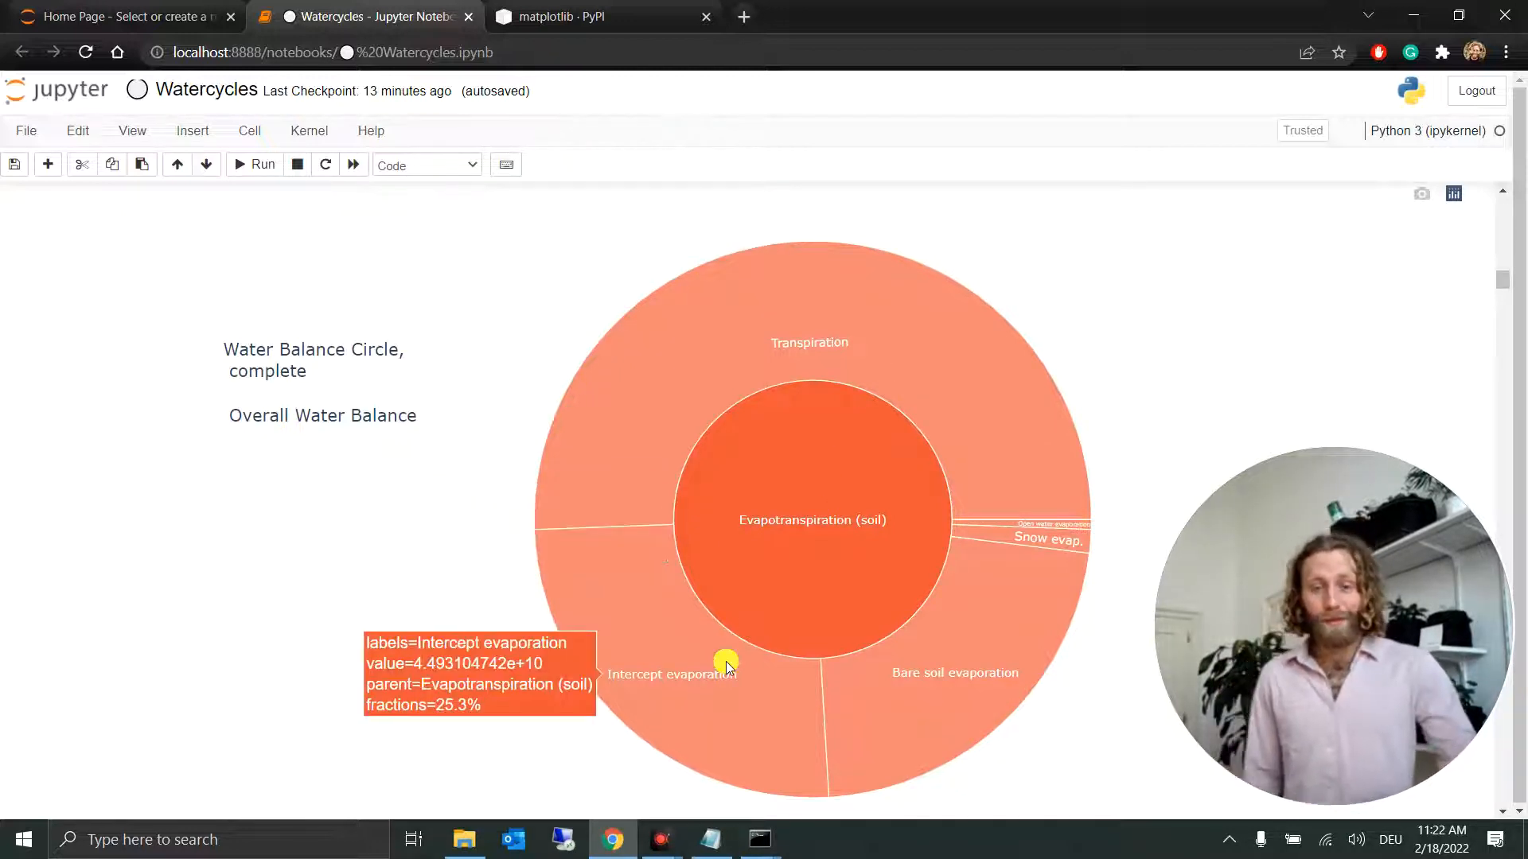